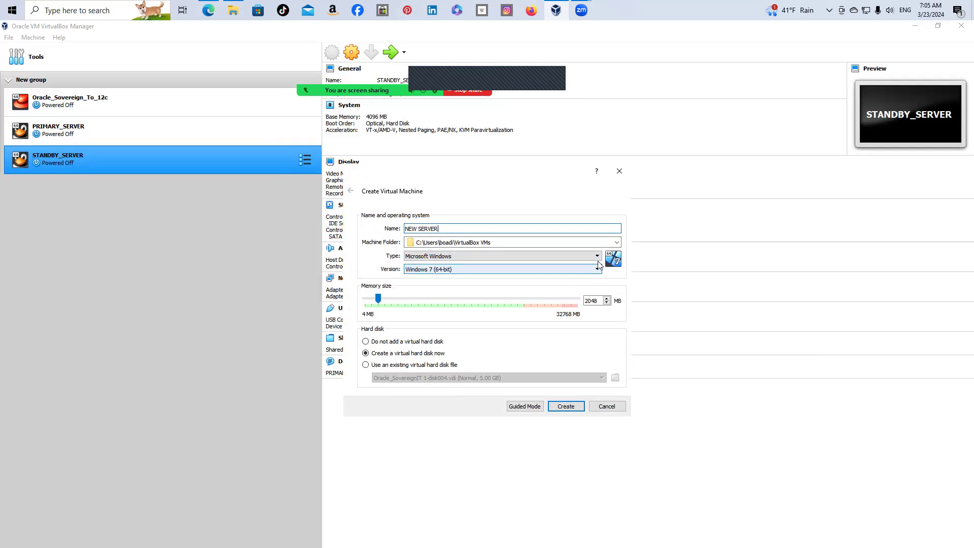
# Set NEW SERVER's type to Linux and memory to 4096 MB, then proceed to hard disk creation
pyautogui.click(441, 259)
pyautogui.click(422, 274)
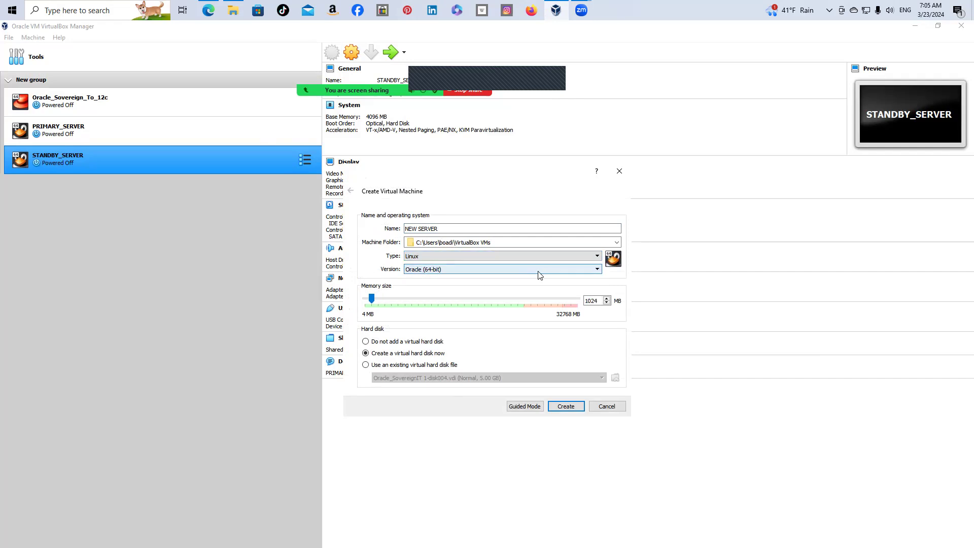
pyautogui.moveTo(372, 298); pyautogui.dragTo(392, 302)
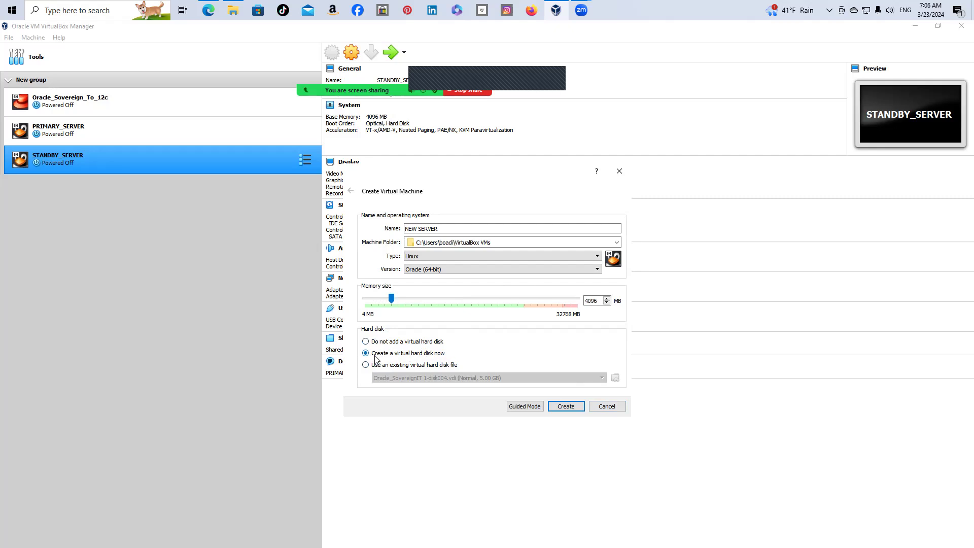
pyautogui.click(578, 412)
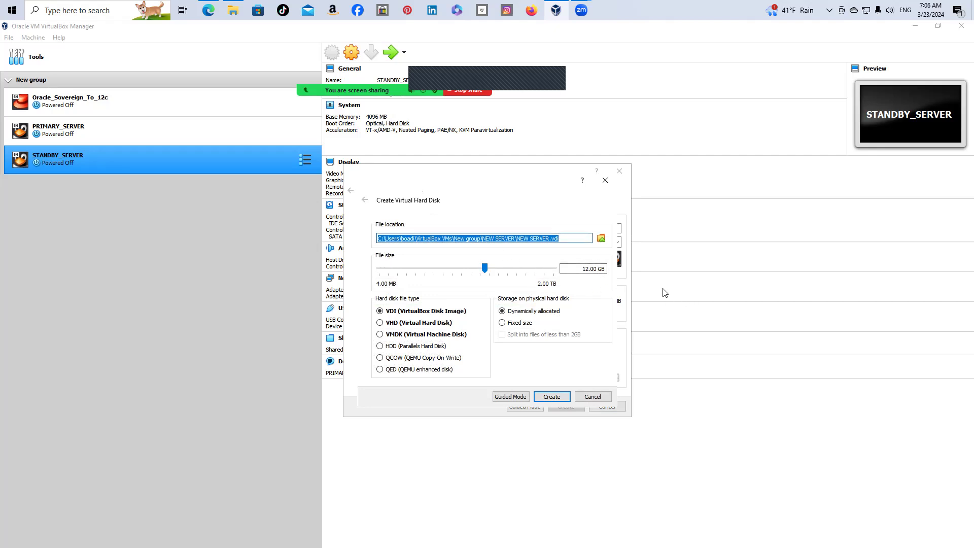
# Change the disk size from 12.00 to 60 GB, keep VDI dynamically allocated, and create the machine
pyautogui.click(586, 269)
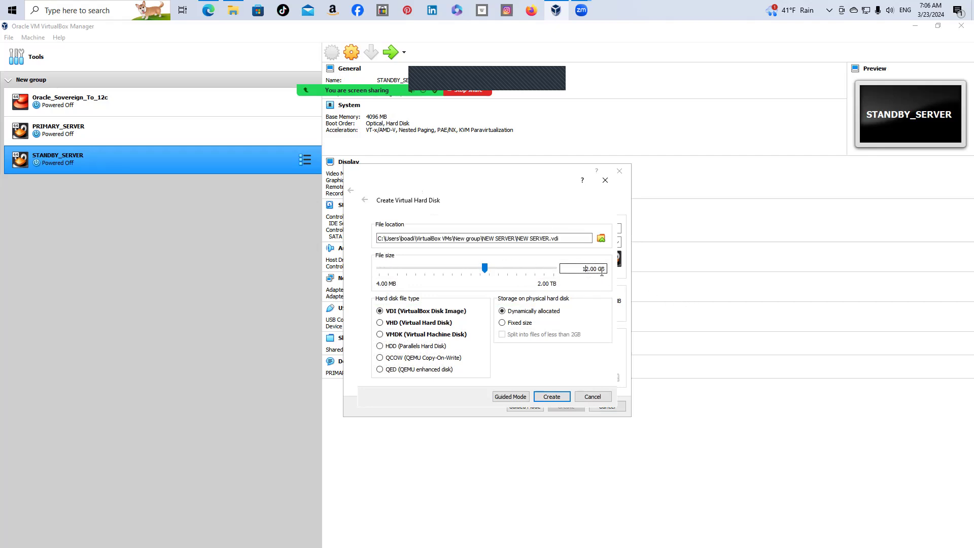
pyautogui.press('BackSpace')
pyautogui.press('BackSpace')
pyautogui.write('60')
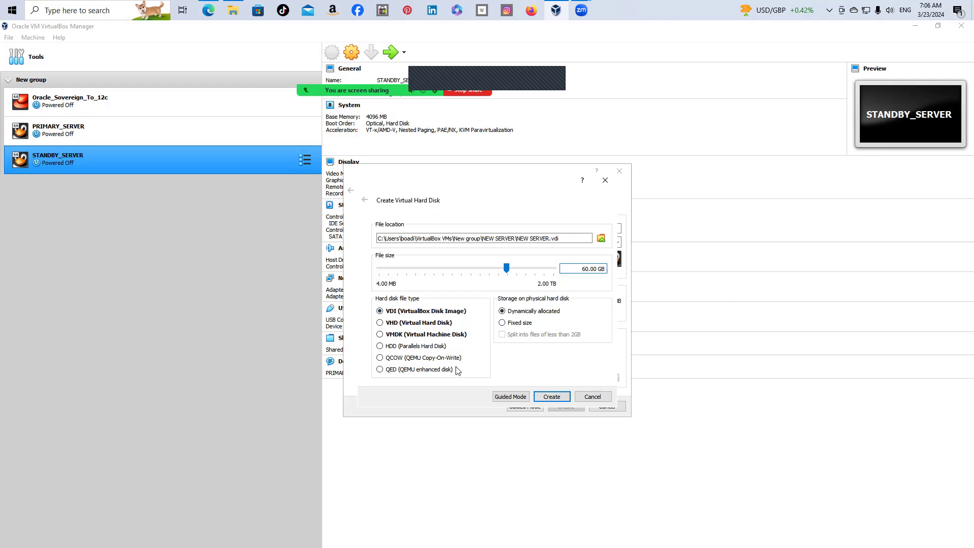
pyautogui.click(547, 398)
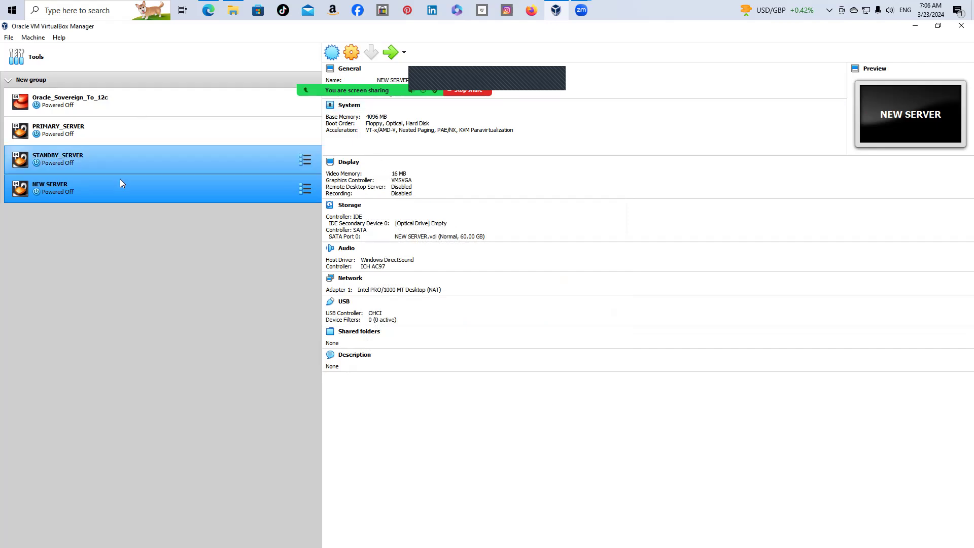
# In NEW SERVER's General > Advanced settings, set Drag'n'Drop and Shared Clipboard to Bidirectional
pyautogui.click(355, 53)
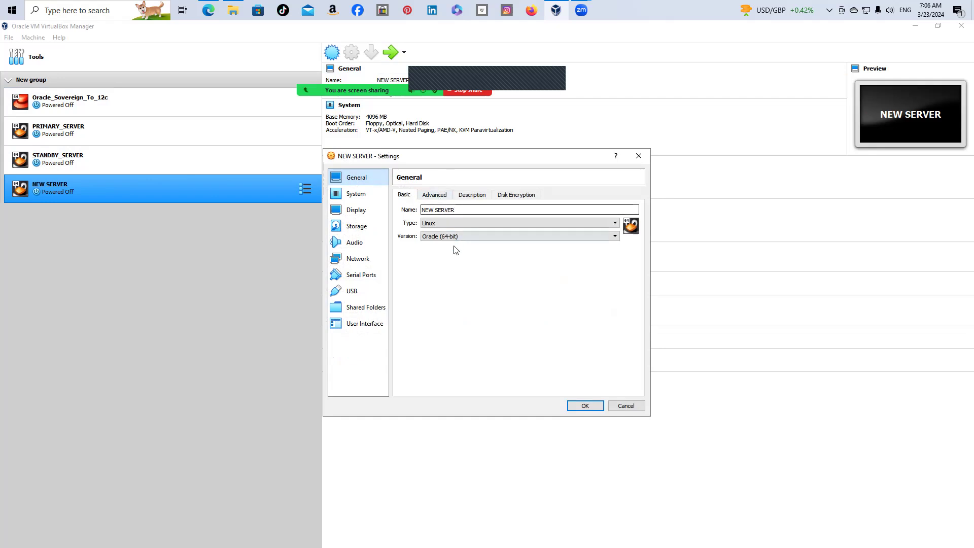
pyautogui.click(440, 196)
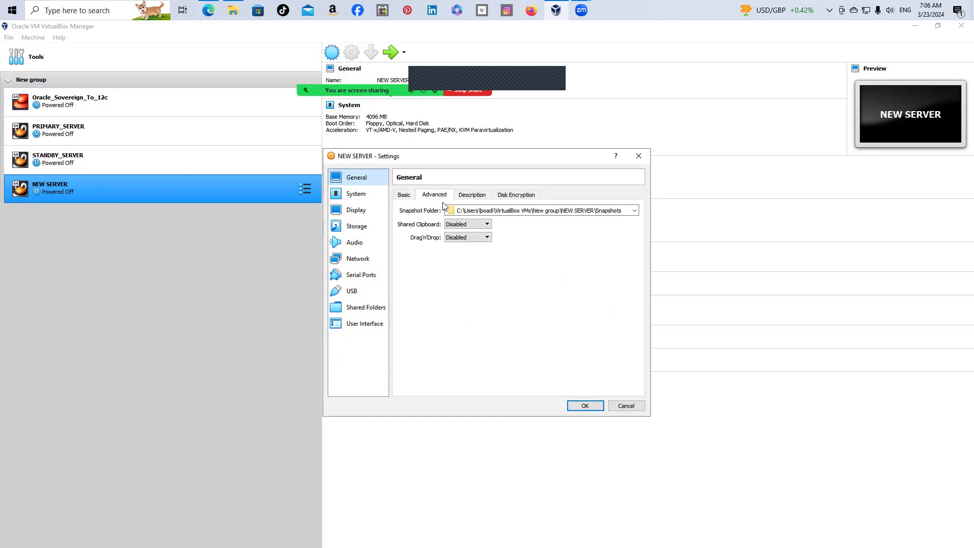
pyautogui.click(488, 242)
pyautogui.click(474, 267)
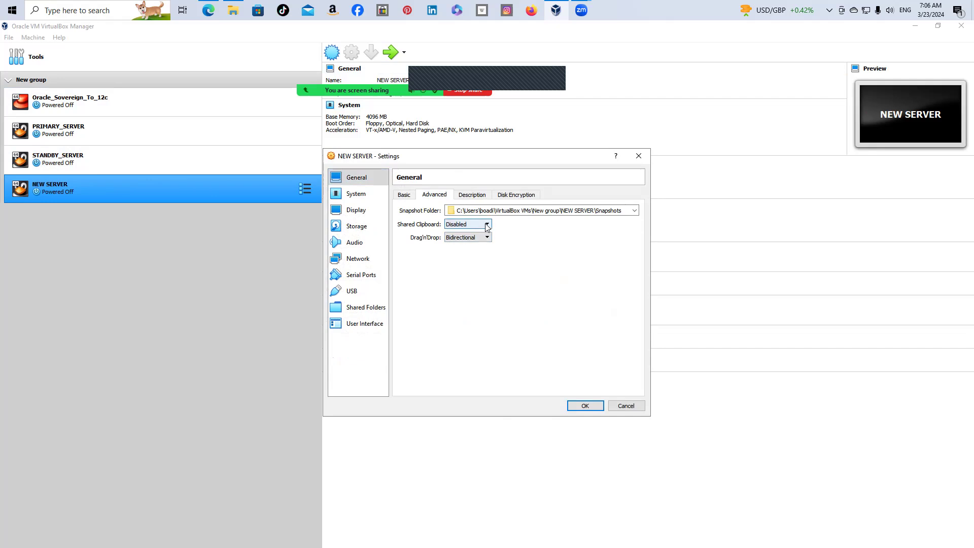
pyautogui.click(486, 224)
pyautogui.click(469, 250)
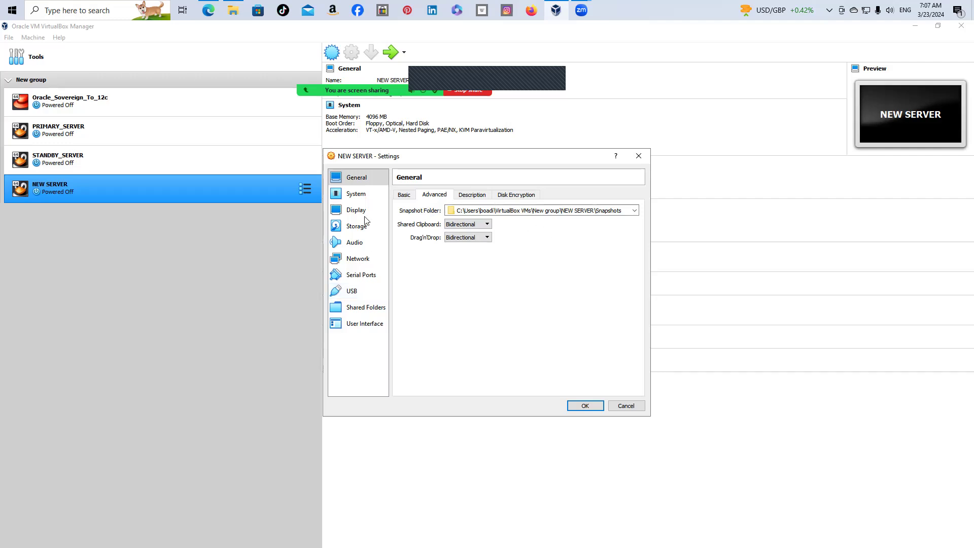
pyautogui.click(458, 196)
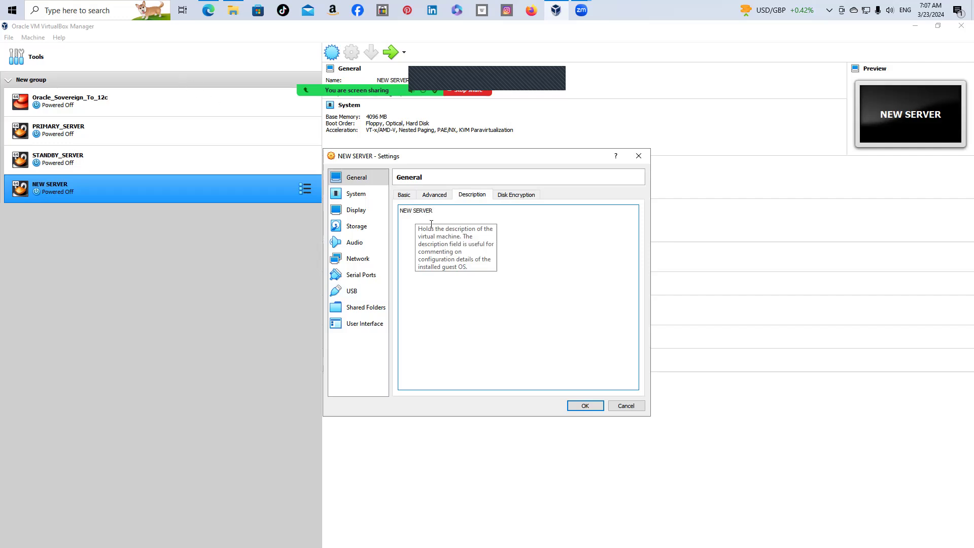
# Uncheck Floppy in the System boot order and drag it to the bottom, below Network
pyautogui.click(371, 197)
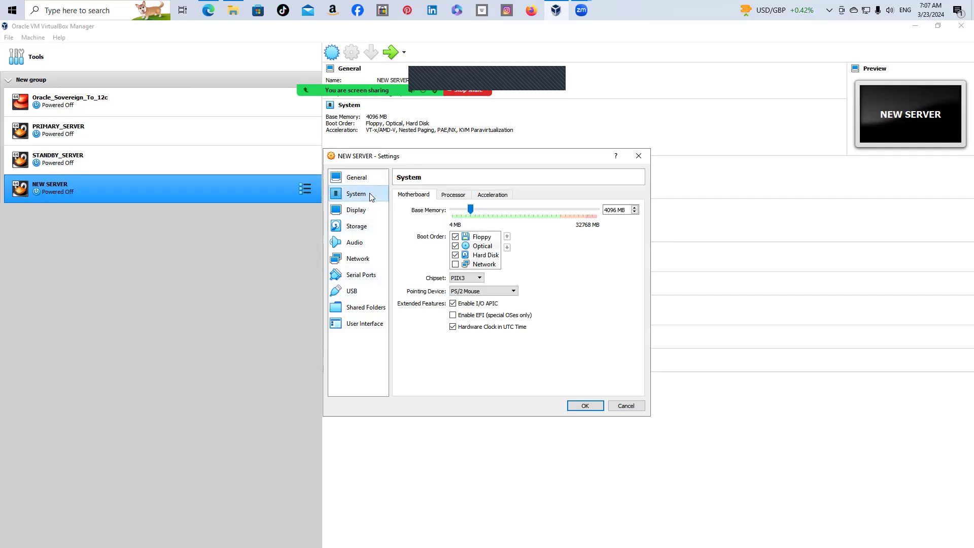
pyautogui.click(456, 237)
pyautogui.moveTo(472, 237); pyautogui.dragTo(470, 264)
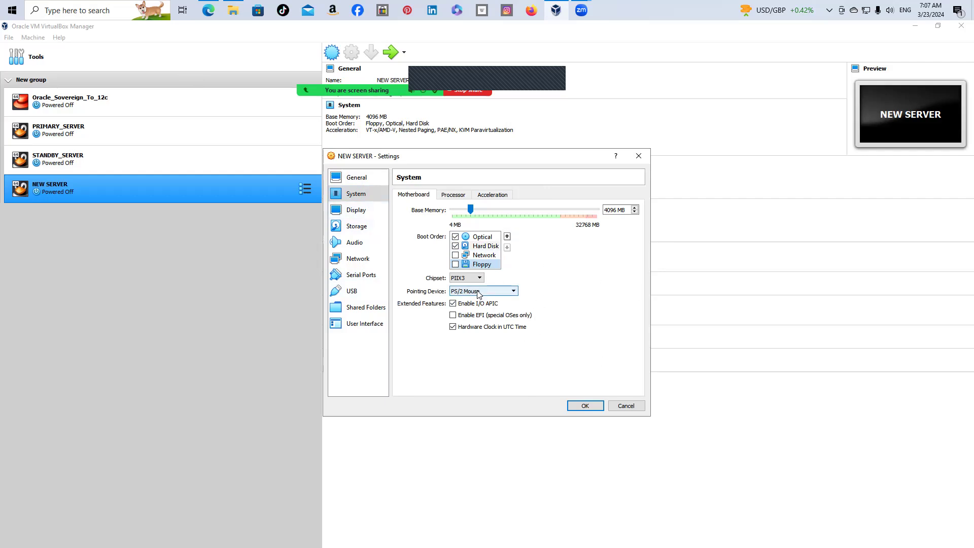
pyautogui.click(363, 228)
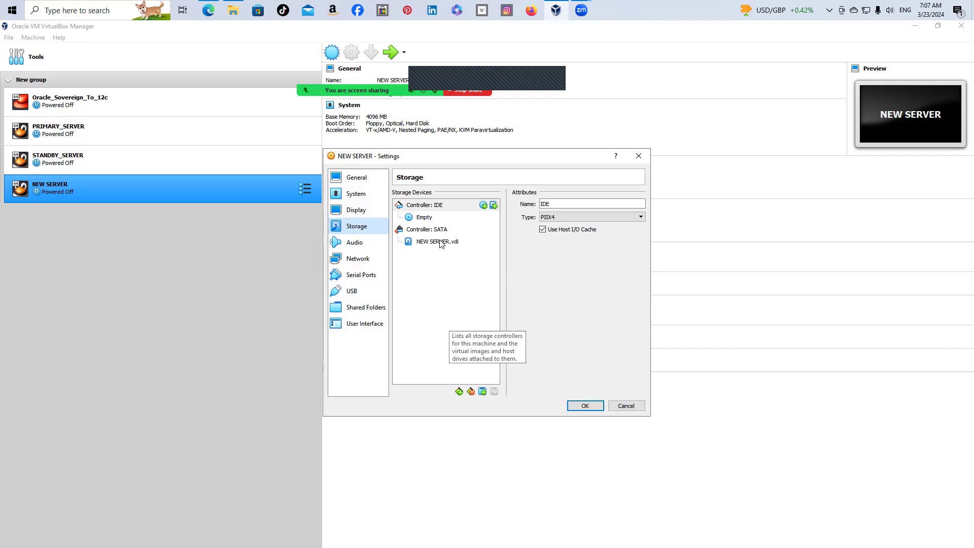
# Load OEL7.9.iso.iso into the empty IDE optical drive
pyautogui.click(419, 221)
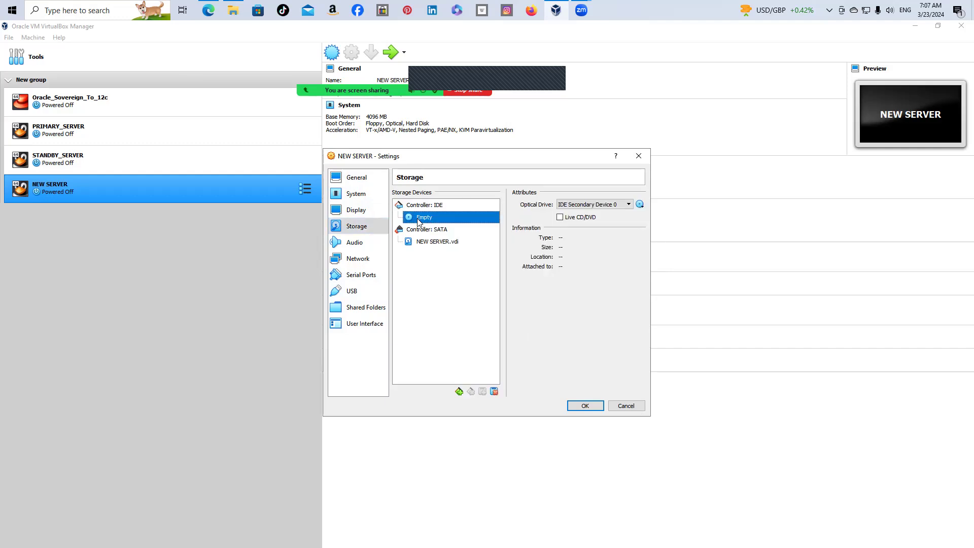
pyautogui.click(640, 206)
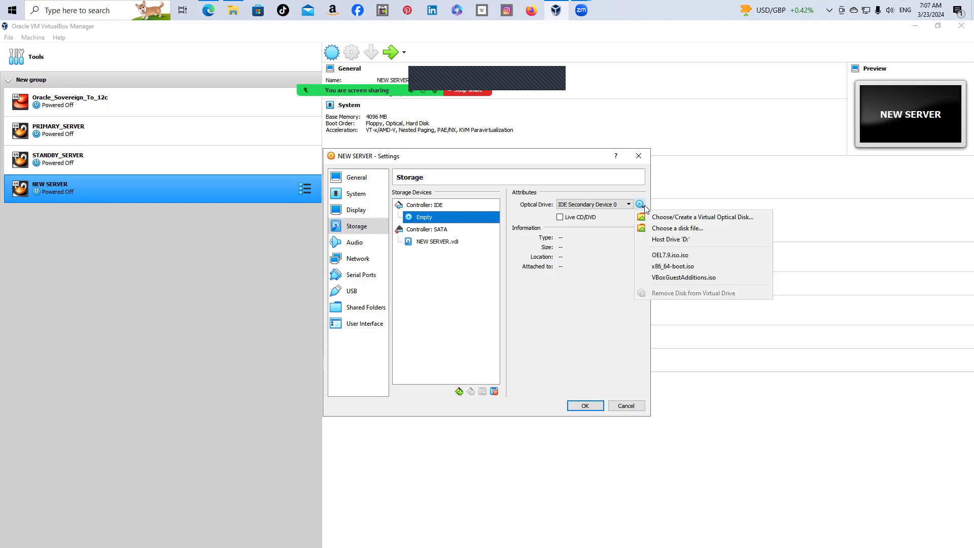
pyautogui.click(675, 256)
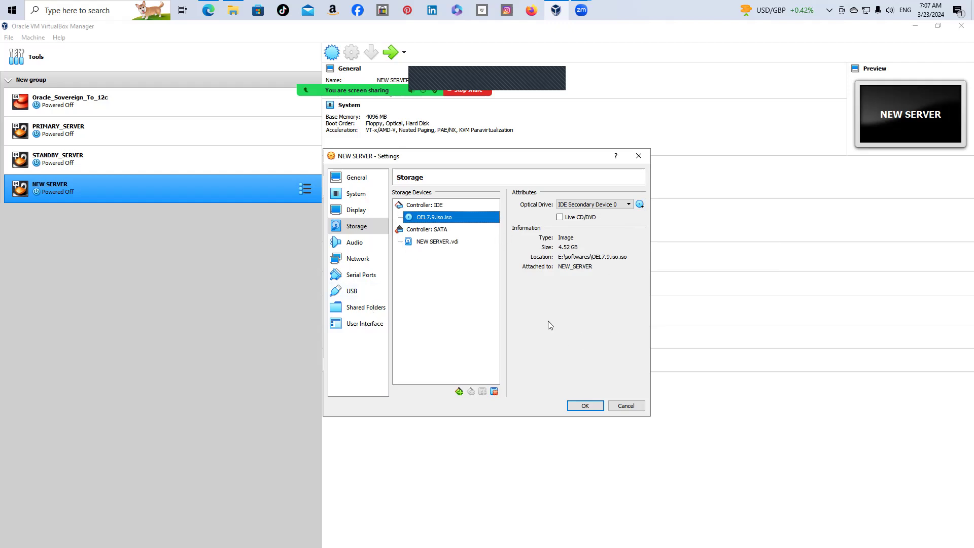
pyautogui.click(358, 259)
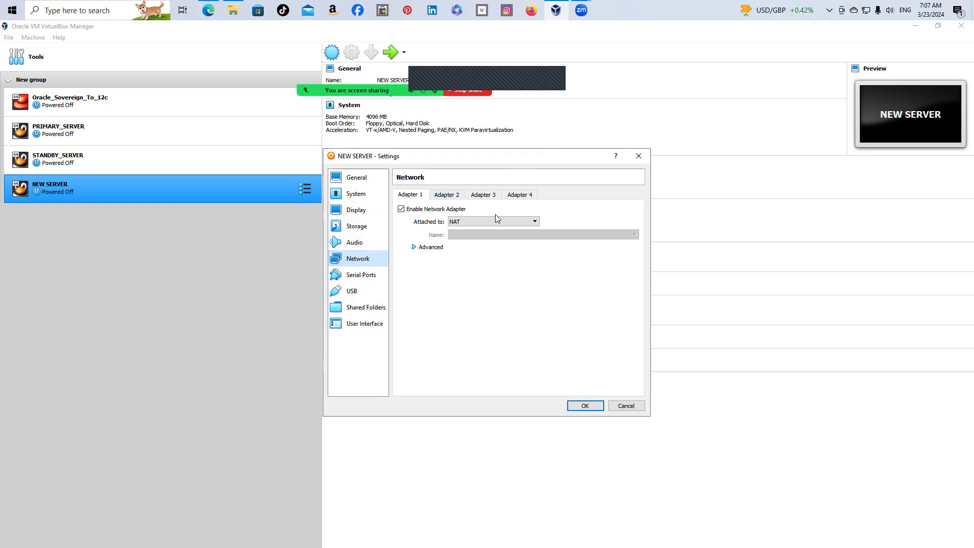
# Attach Adapter 1 to the host-only network with promiscuous mode Allow All
pyautogui.click(512, 224)
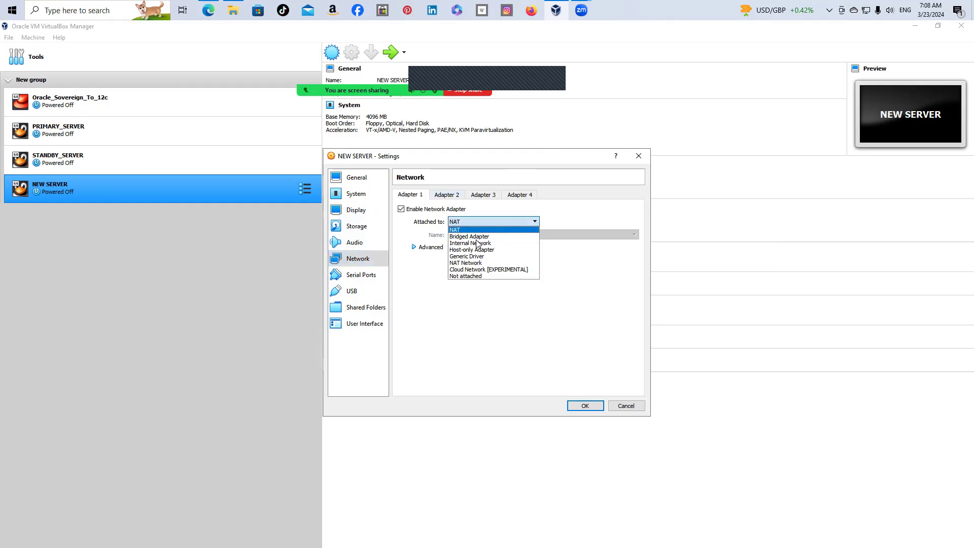
pyautogui.click(472, 250)
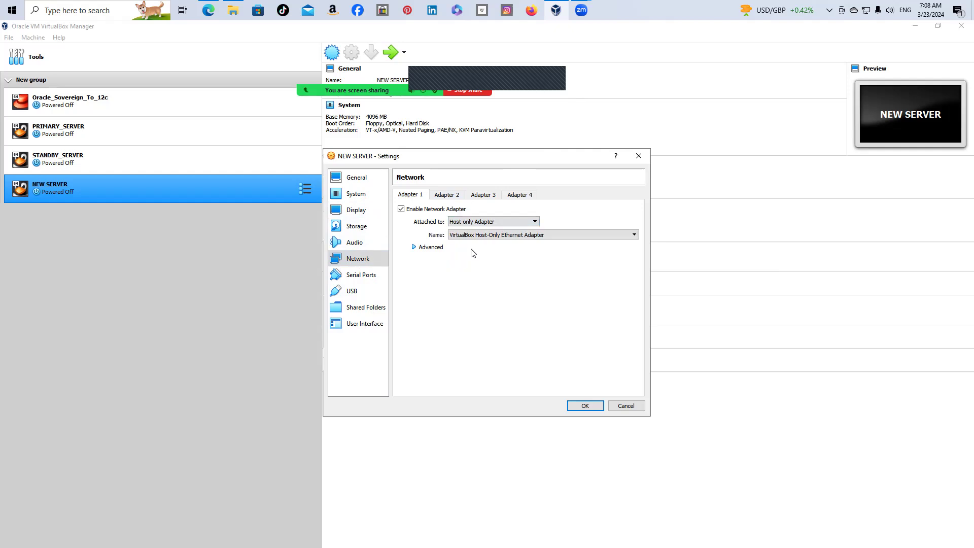
pyautogui.click(426, 248)
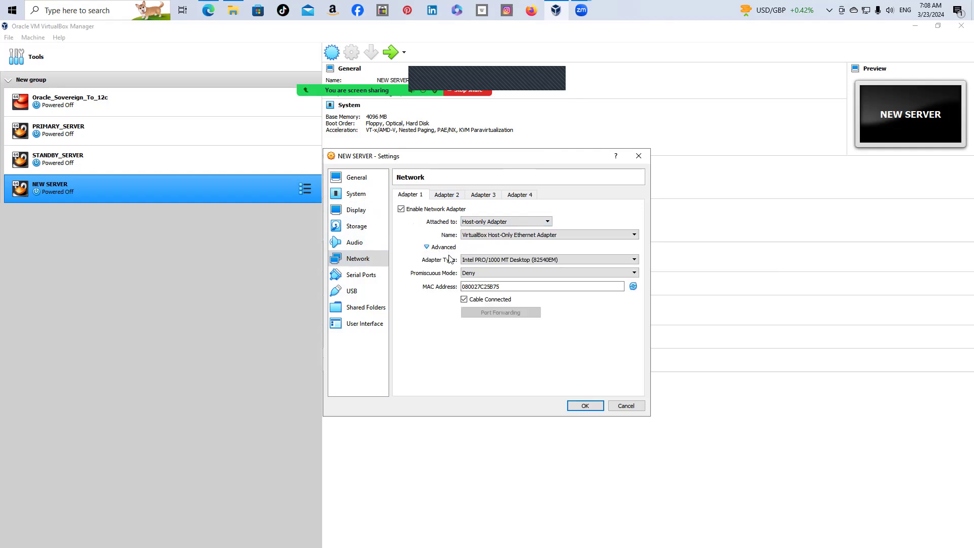
pyautogui.click(633, 274)
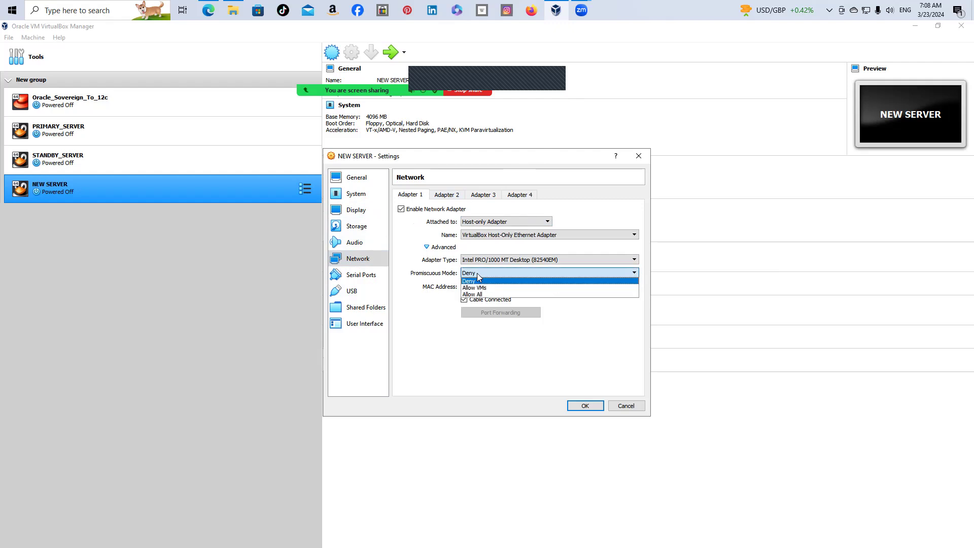
pyautogui.click(484, 295)
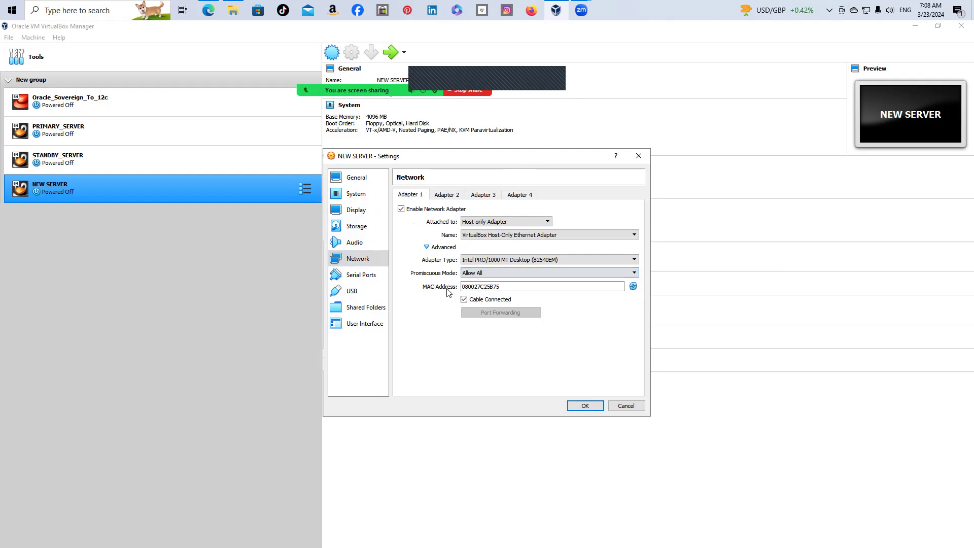
# Enable Adapter 2 as a bridged adapter with promiscuous mode Allow All
pyautogui.click(444, 196)
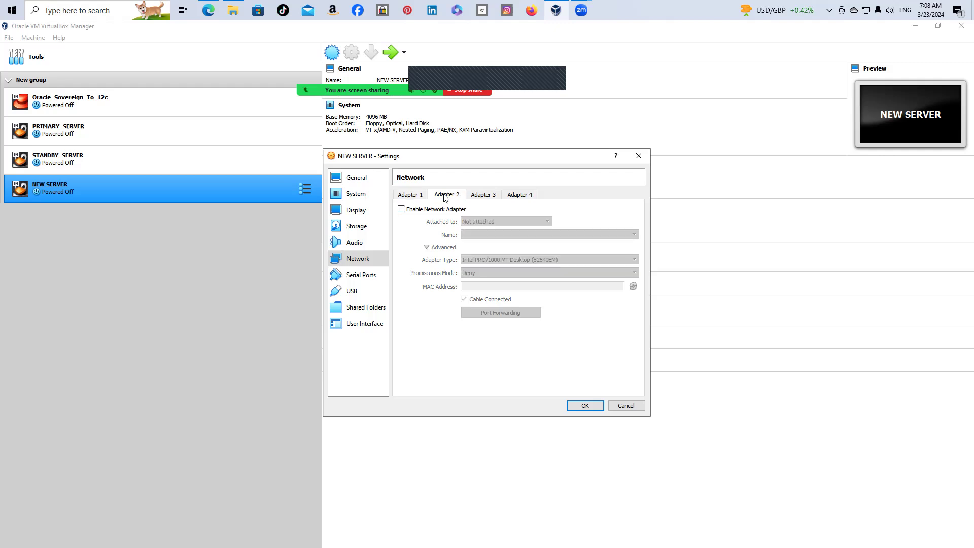
pyautogui.click(401, 209)
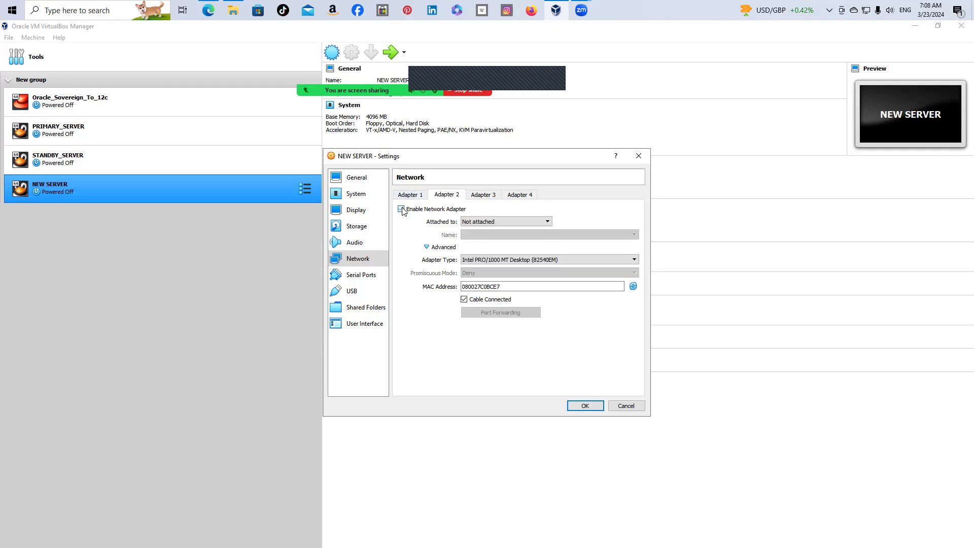
pyautogui.click(548, 222)
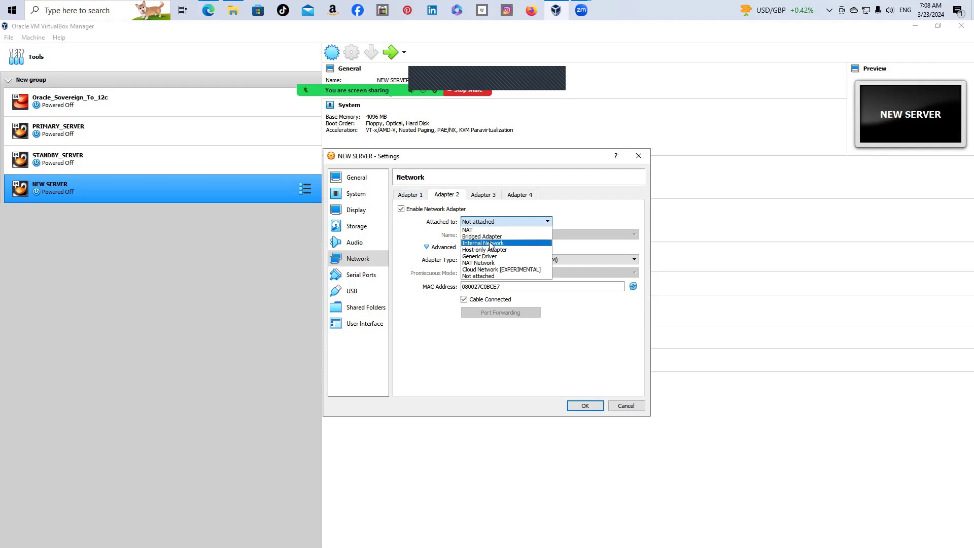
pyautogui.click(494, 239)
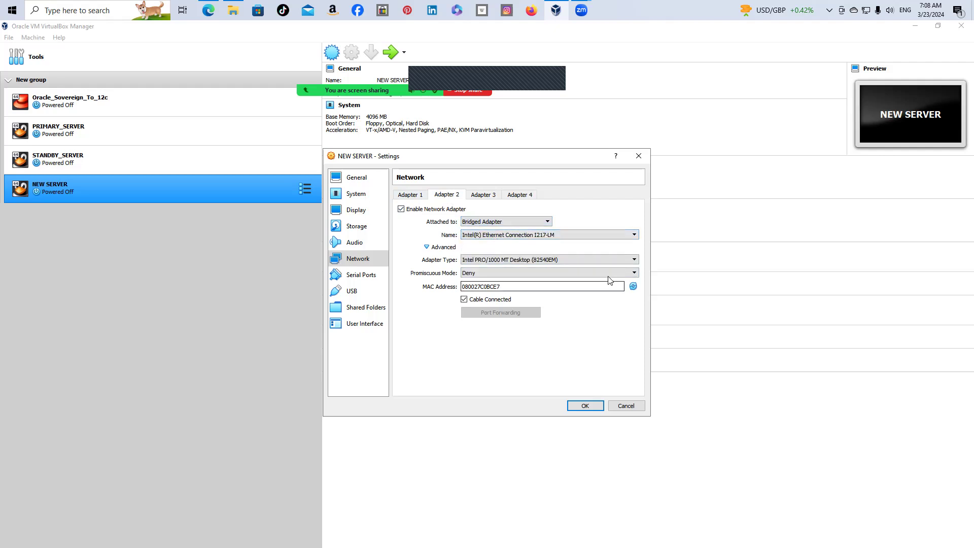
pyautogui.click(634, 273)
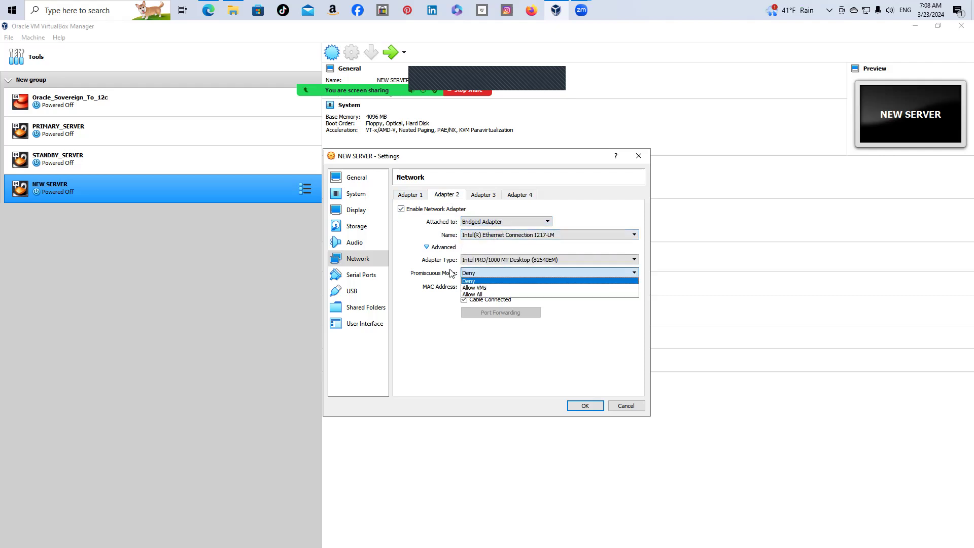
pyautogui.click(472, 294)
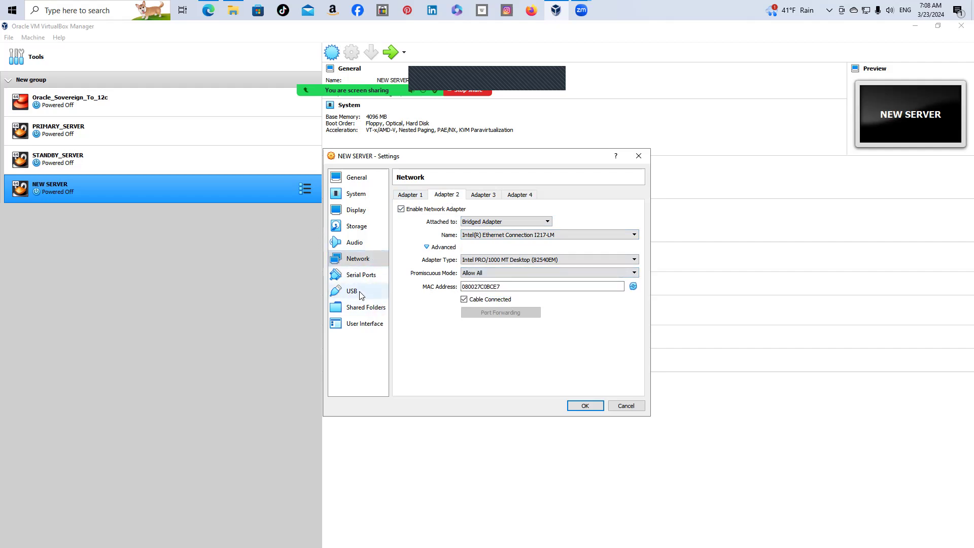
pyautogui.click(365, 308)
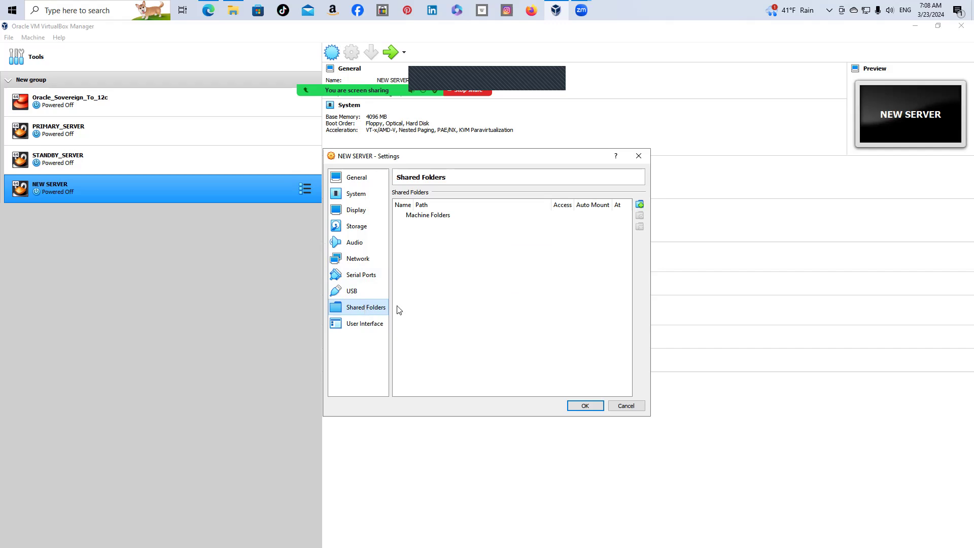
# Add an auto-mounted shared folder named Staging pointing to E:\Staging
pyautogui.click(640, 205)
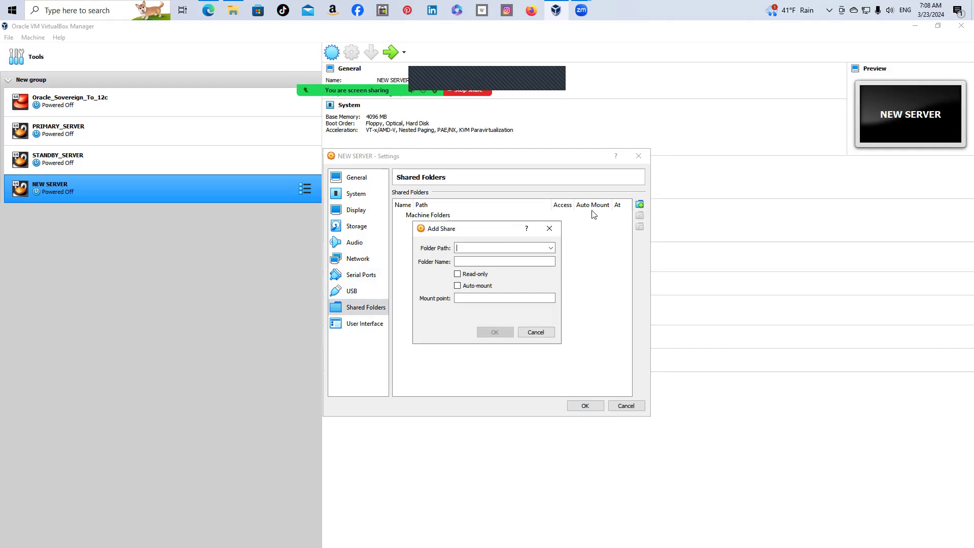
pyautogui.click(551, 248)
pyautogui.click(523, 261)
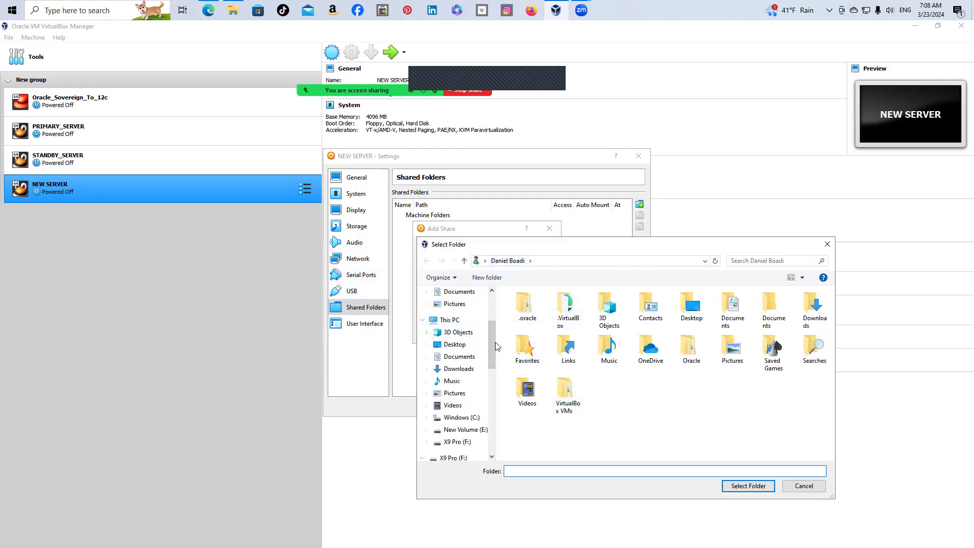
pyautogui.scroll(-2, 492, 338)
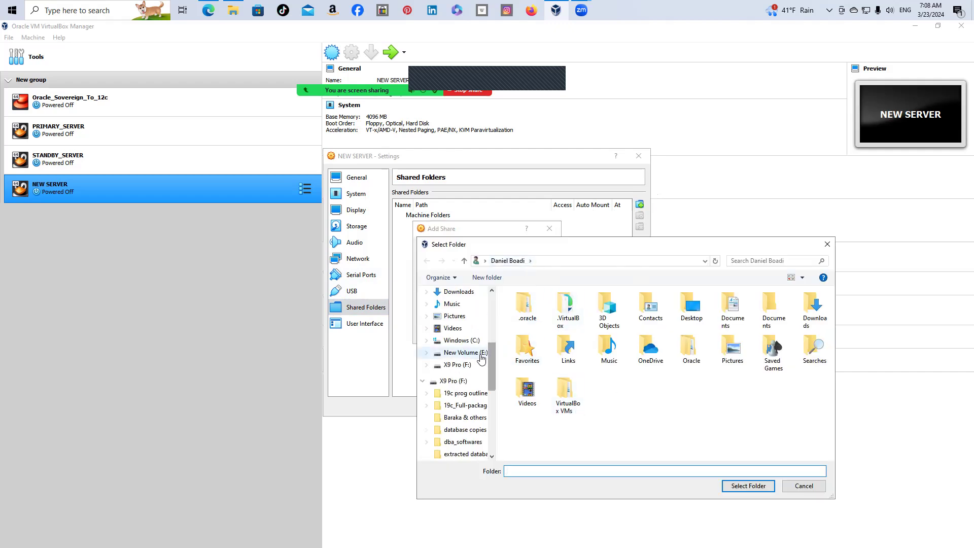
pyautogui.click(477, 353)
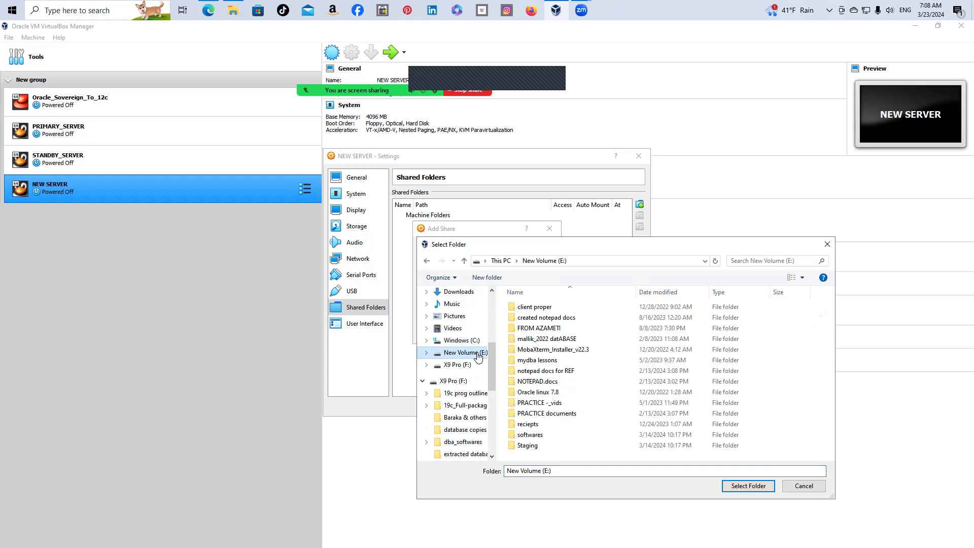
pyautogui.click(532, 451)
pyautogui.click(768, 489)
pyautogui.click(457, 286)
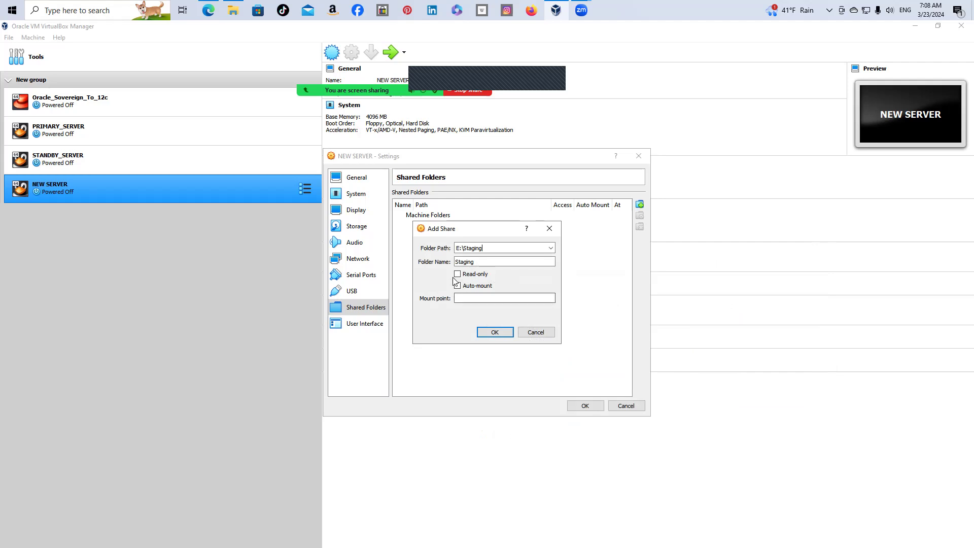
pyautogui.click(503, 333)
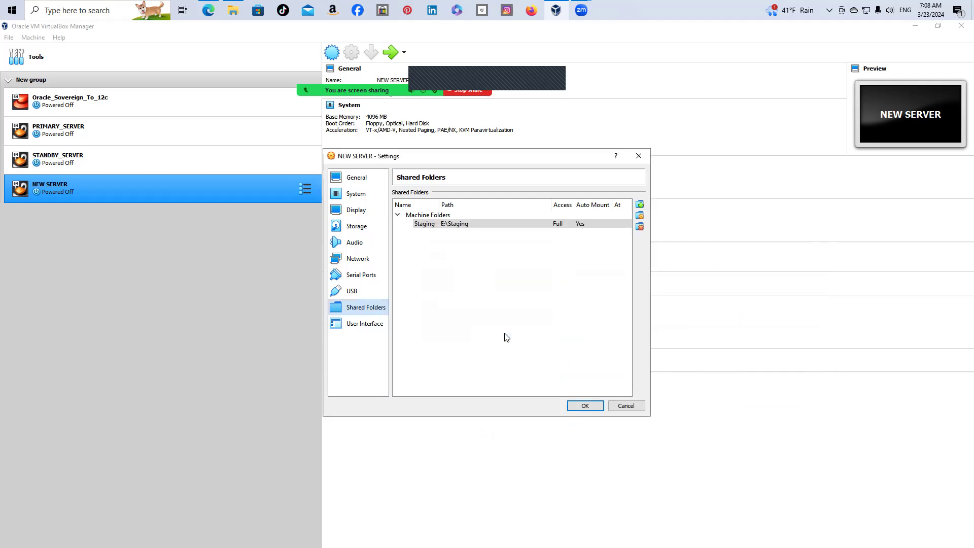
# Review the User Interface, General, Network, System, Storage and Shared Folders pages, then save with OK
pyautogui.click(380, 325)
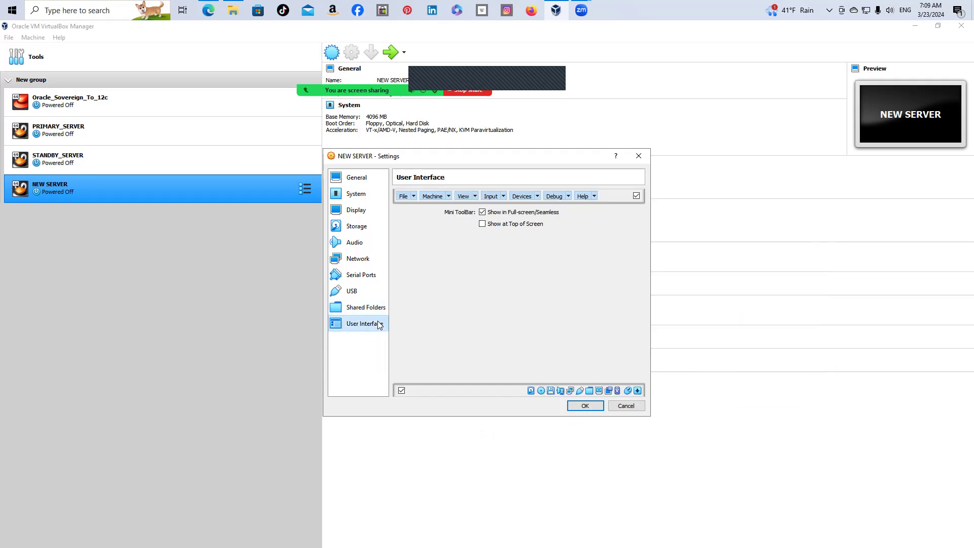
pyautogui.click(357, 179)
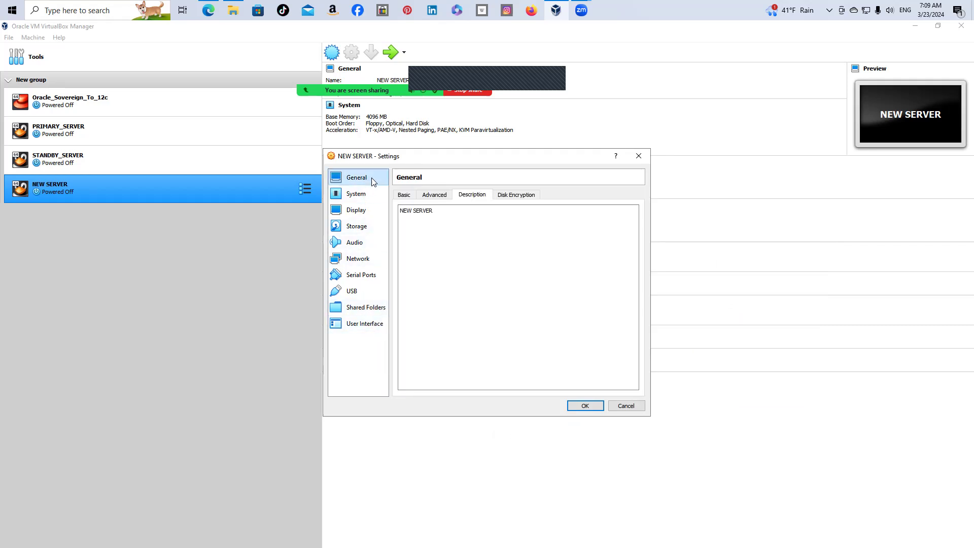
pyautogui.click(364, 260)
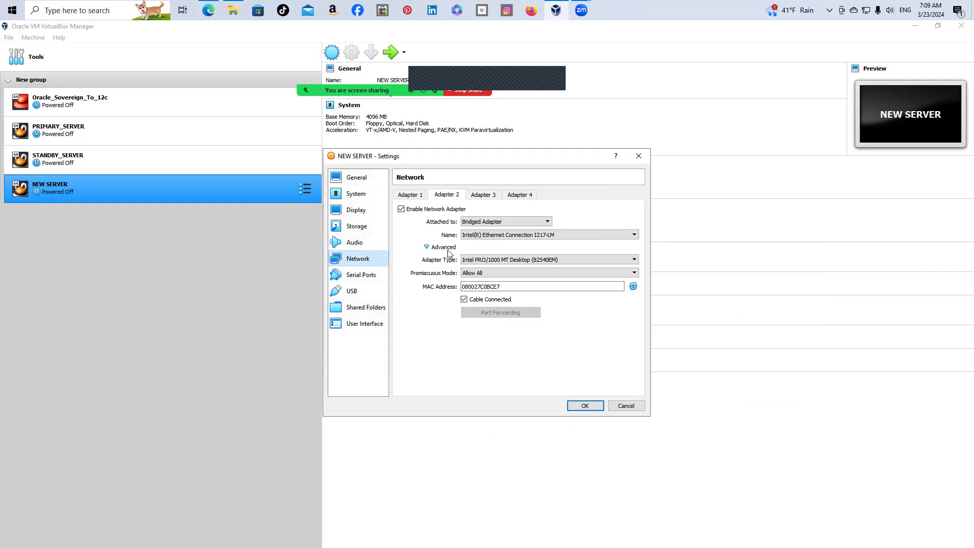
pyautogui.click(364, 194)
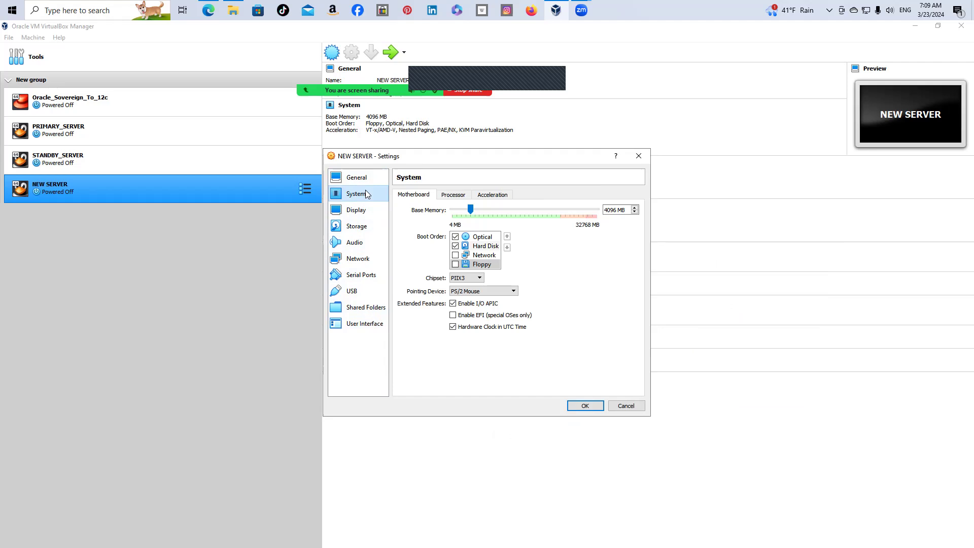
pyautogui.click(359, 226)
pyautogui.click(372, 263)
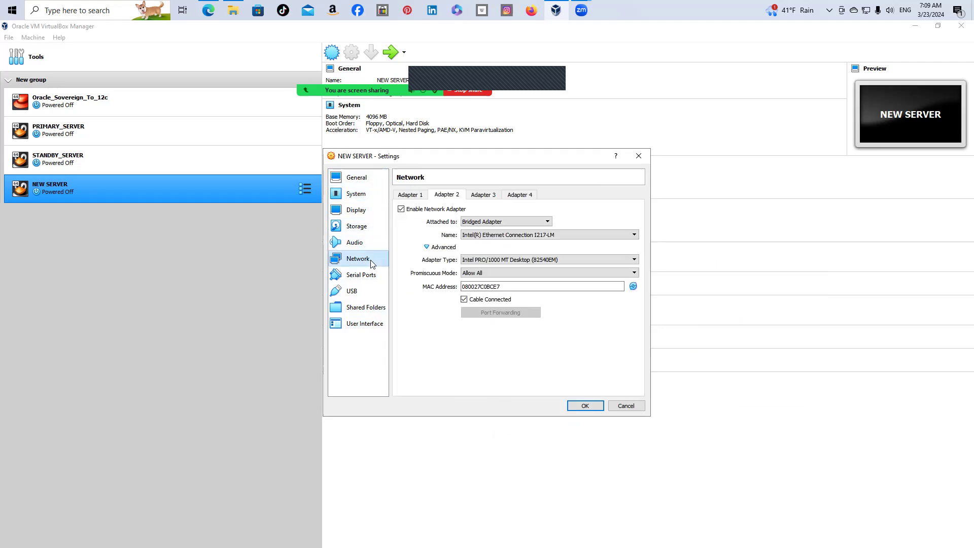
pyautogui.click(373, 309)
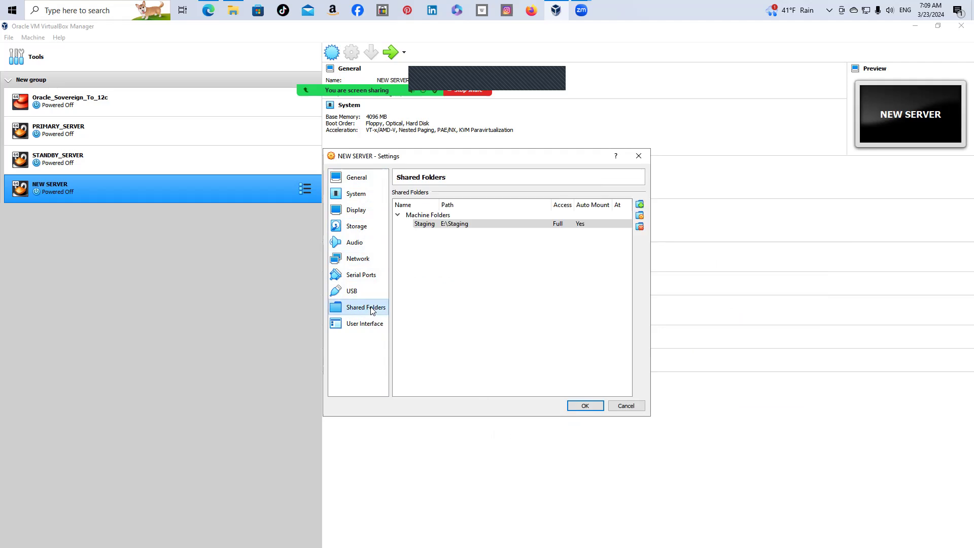
pyautogui.click(595, 407)
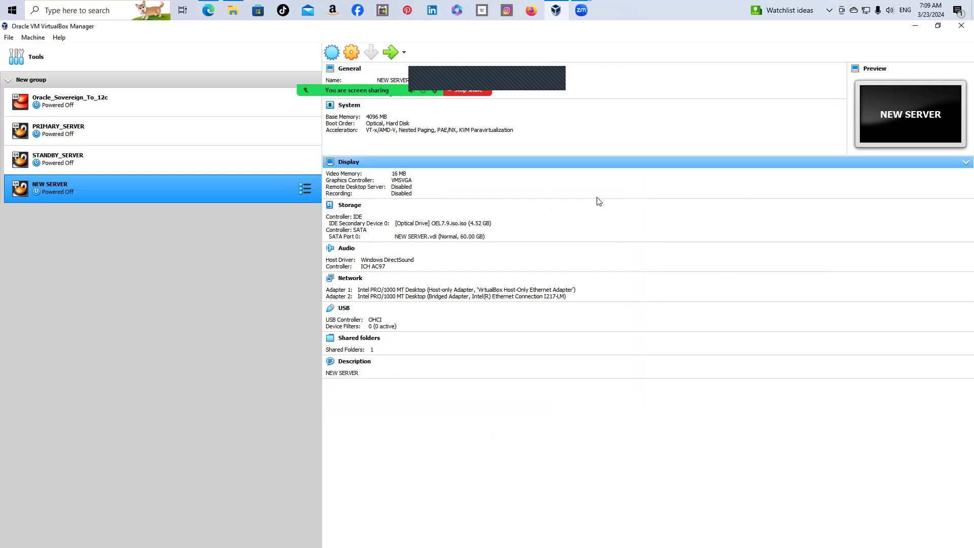
# Launch NEW SERVER with the toolbar Start arrow to boot from the ISO
pyautogui.click(391, 52)
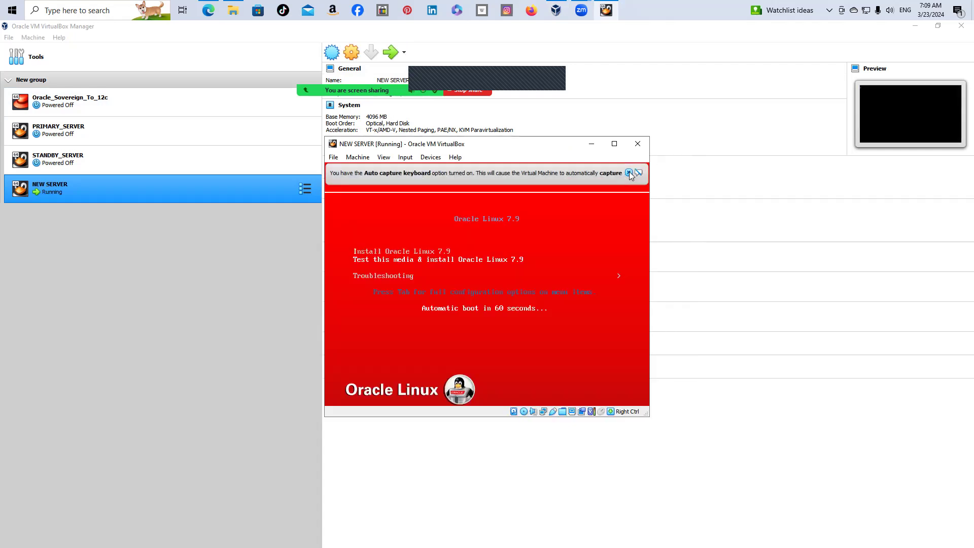
# Close the keyboard auto-capture notice and boot the selected installer menu entry
pyautogui.click(629, 173)
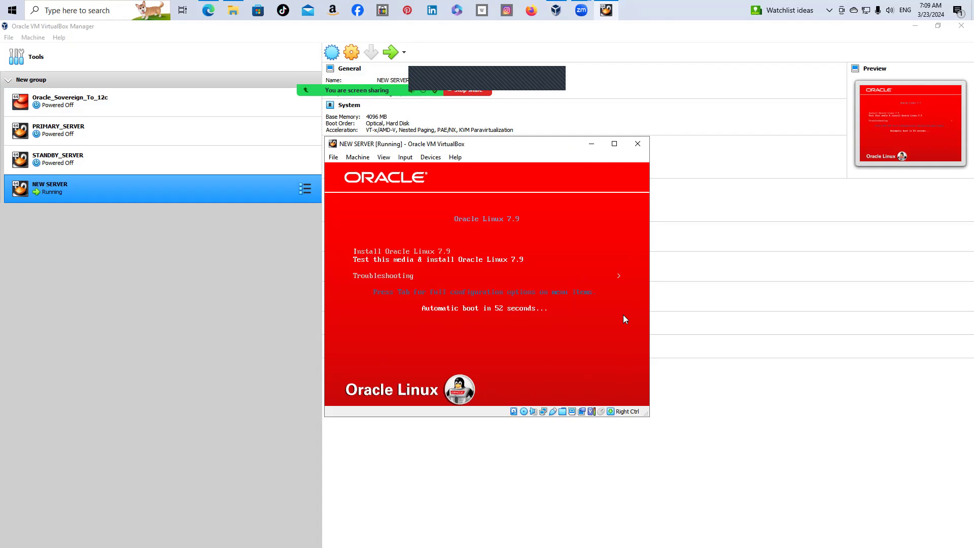
pyautogui.press('Return')
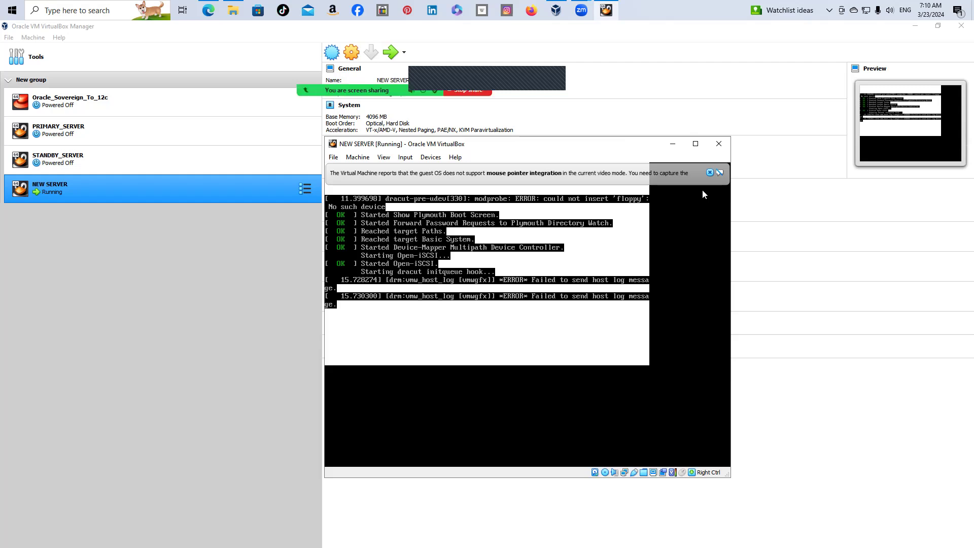
# Dismiss the mouse integration notice and wait for the Oracle Linux 7.9 welcome screen
pyautogui.click(710, 173)
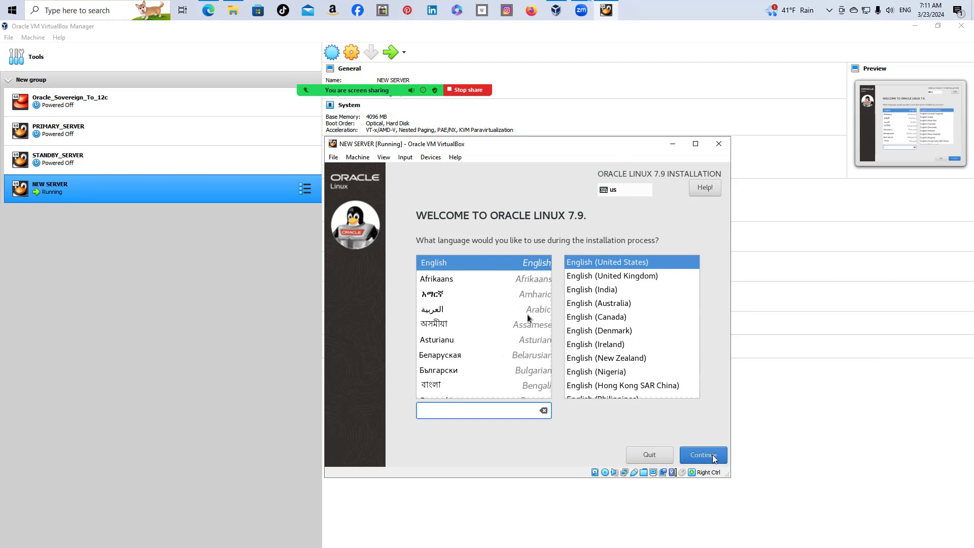
# Keep English (United States) as the installation language and continue to the Installation Summary
pyautogui.click(690, 458)
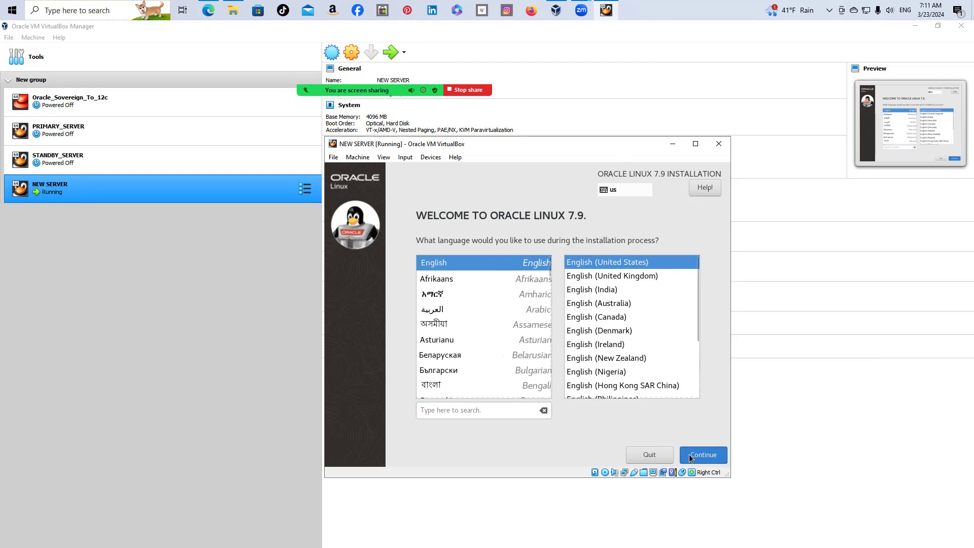
pyautogui.click(716, 458)
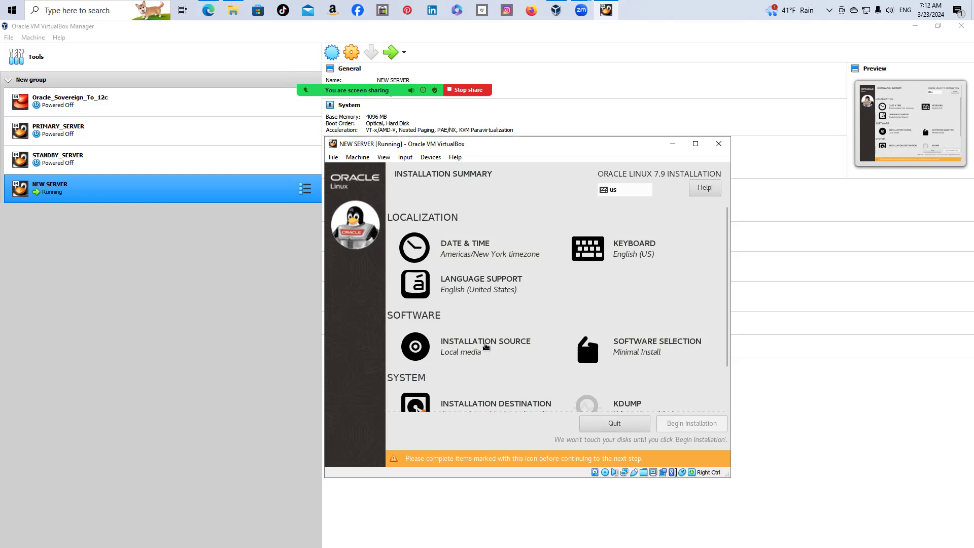
# Accept Auto-detected installation media as the source, then go to Installation Destination
pyautogui.click(483, 344)
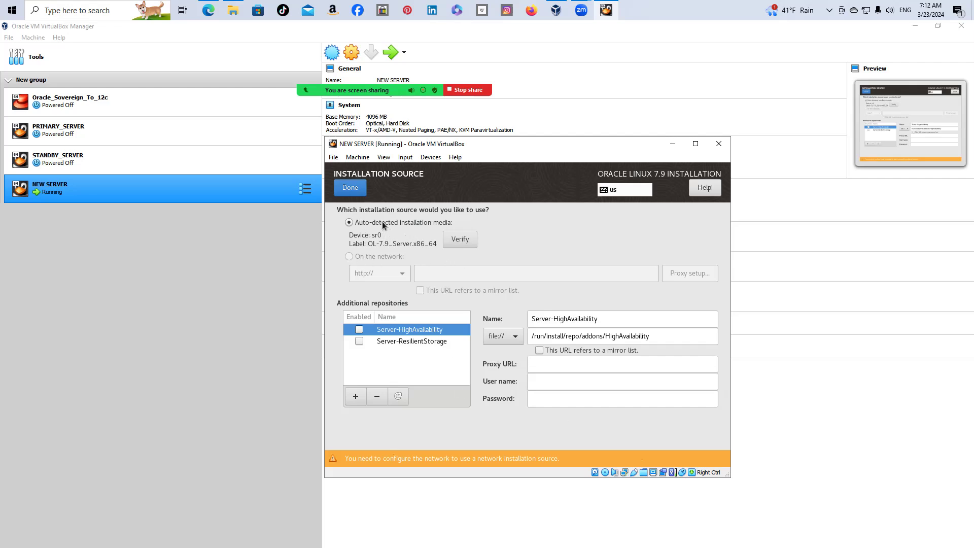
pyautogui.click(336, 183)
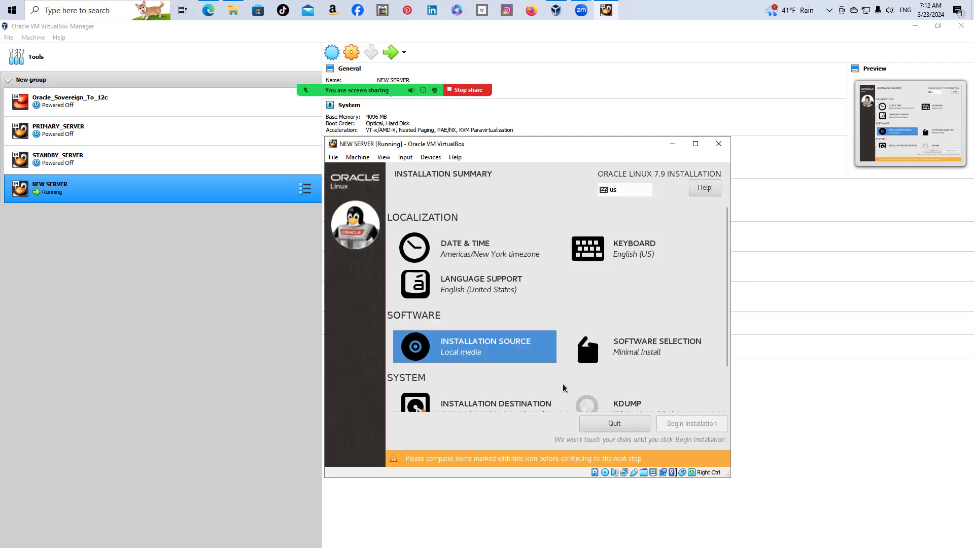
pyautogui.scroll(-2, 565, 388)
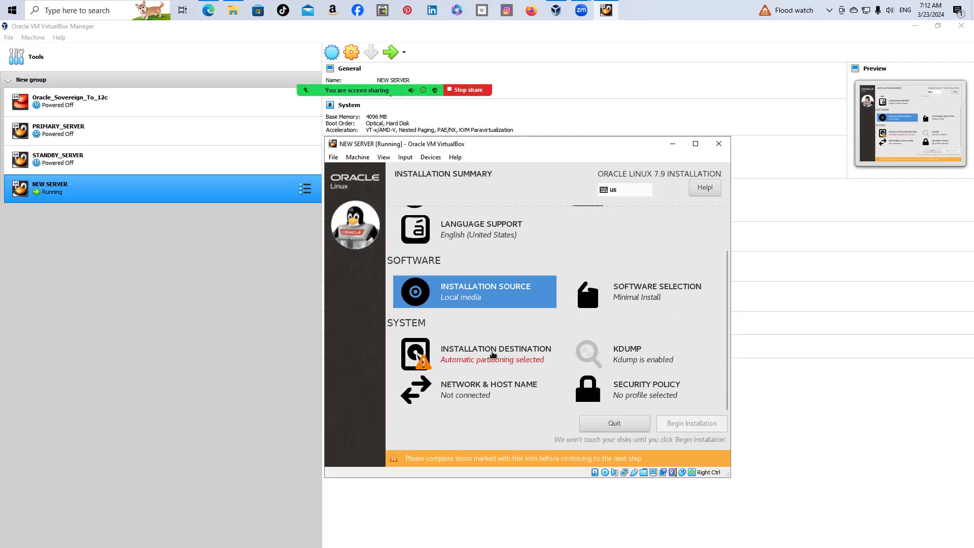
pyautogui.click(491, 354)
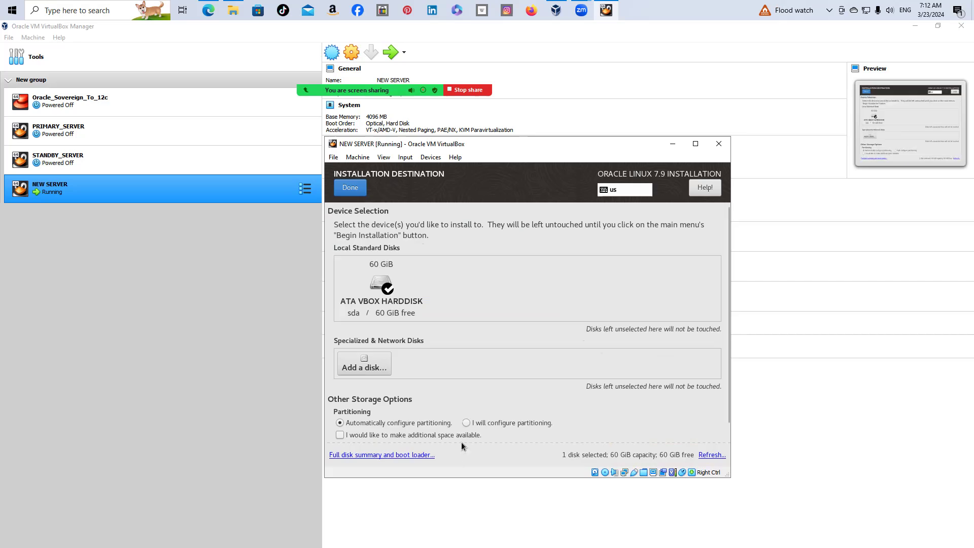
# Select 'I will configure partitioning' for the 60 GiB sda disk and proceed
pyautogui.click(466, 422)
pyautogui.click(358, 189)
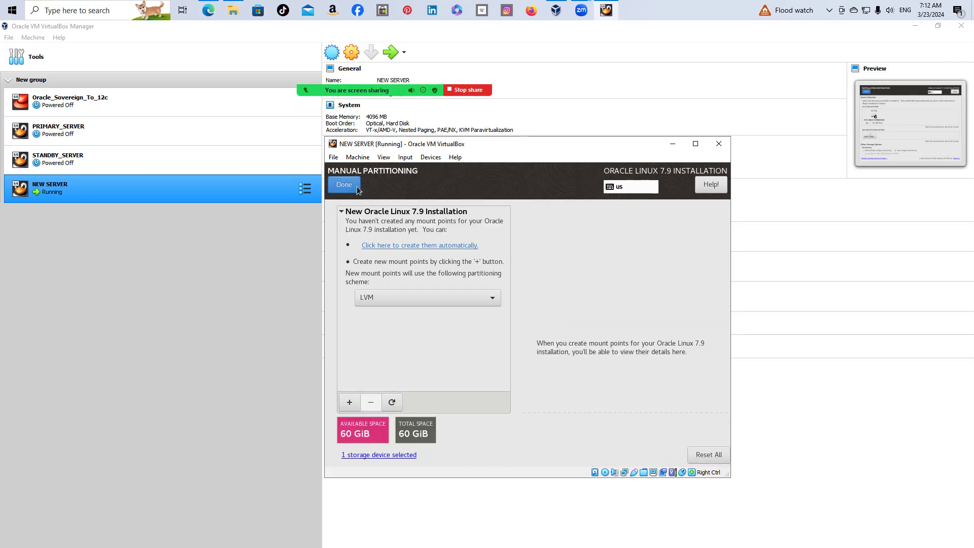
# Add a /boot mount point with 512MiB desired capacity to the layout
pyautogui.click(350, 402)
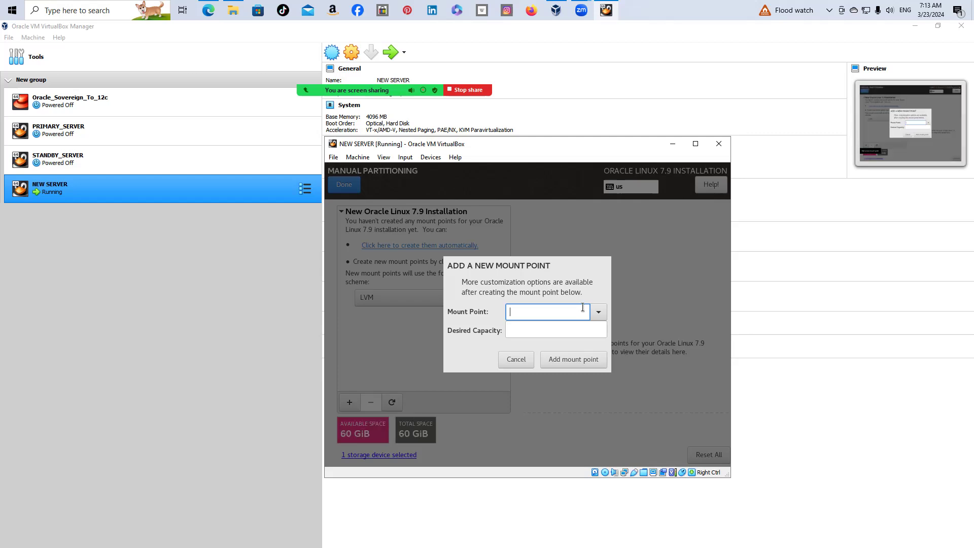
pyautogui.click(599, 312)
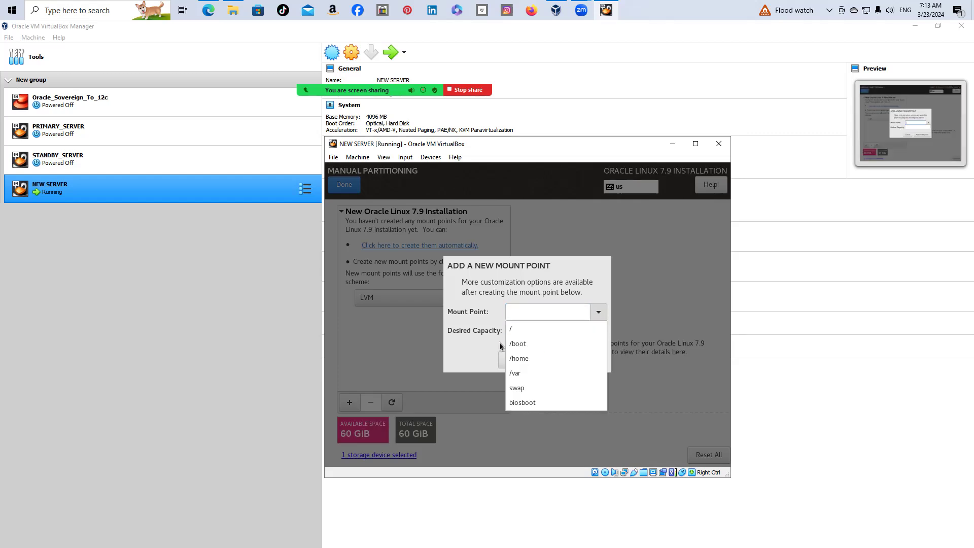
pyautogui.click(513, 344)
pyautogui.click(525, 332)
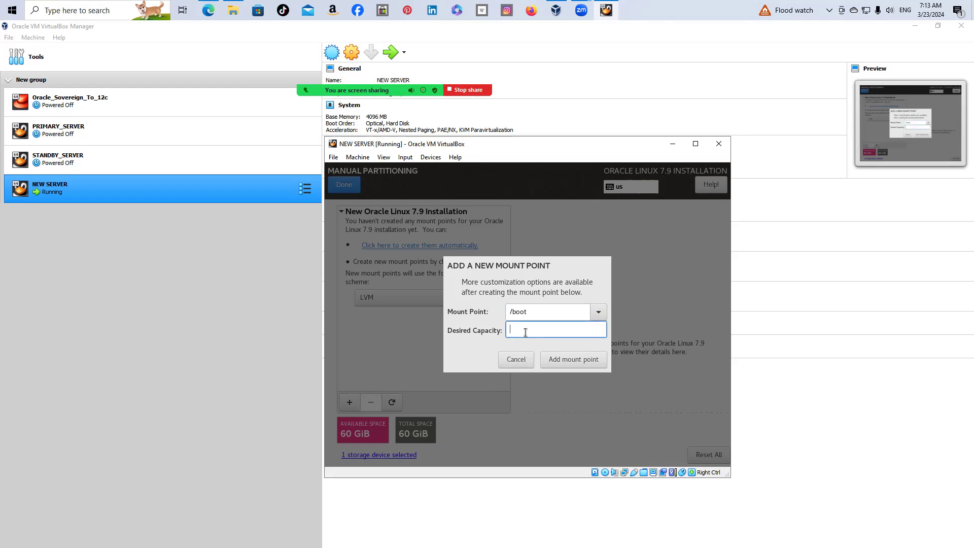
pyautogui.write('512Mib')
pyautogui.press('BackSpace')
pyautogui.write('B')
pyautogui.click(567, 359)
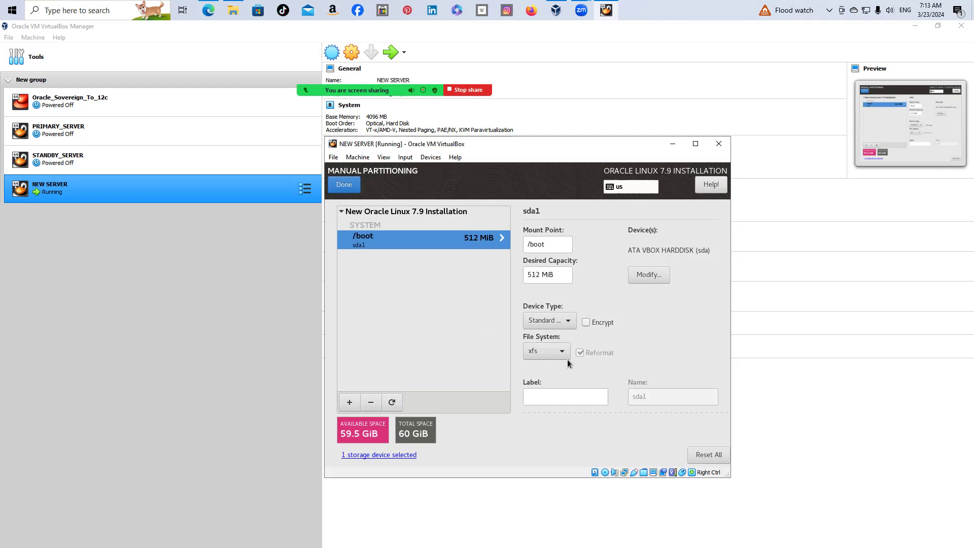
pyautogui.click(346, 407)
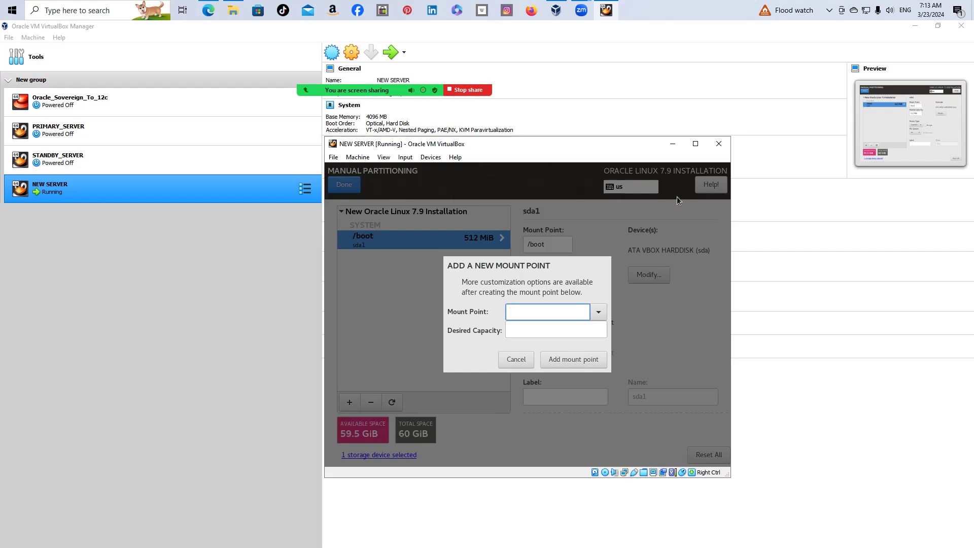
# Add a swap mount point with 10GiB desired capacity
pyautogui.click(599, 313)
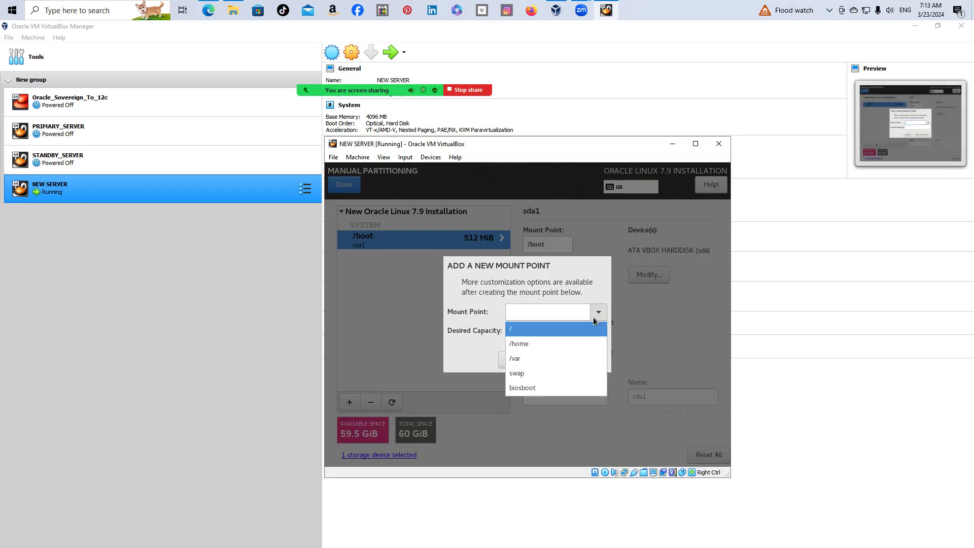
pyautogui.click(527, 373)
pyautogui.click(534, 326)
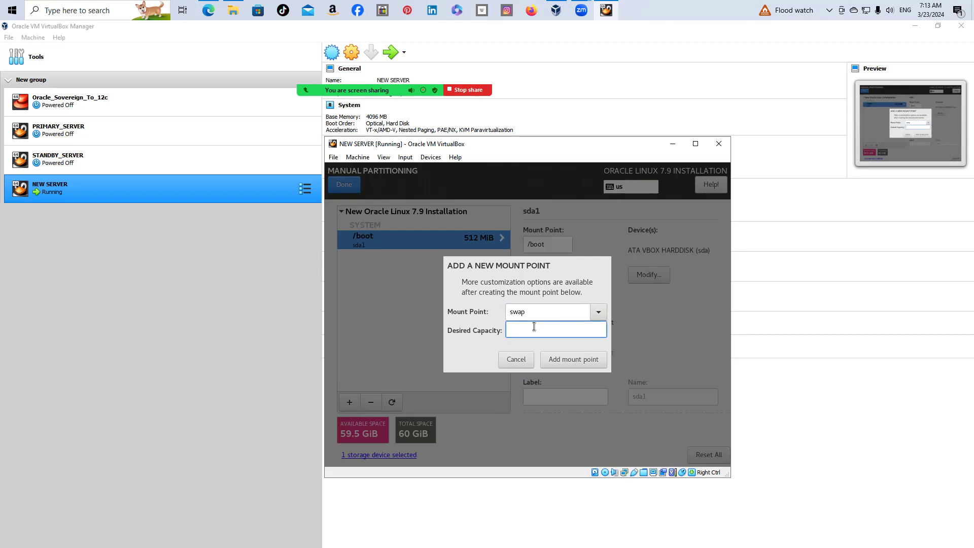
pyautogui.write('10GiB')
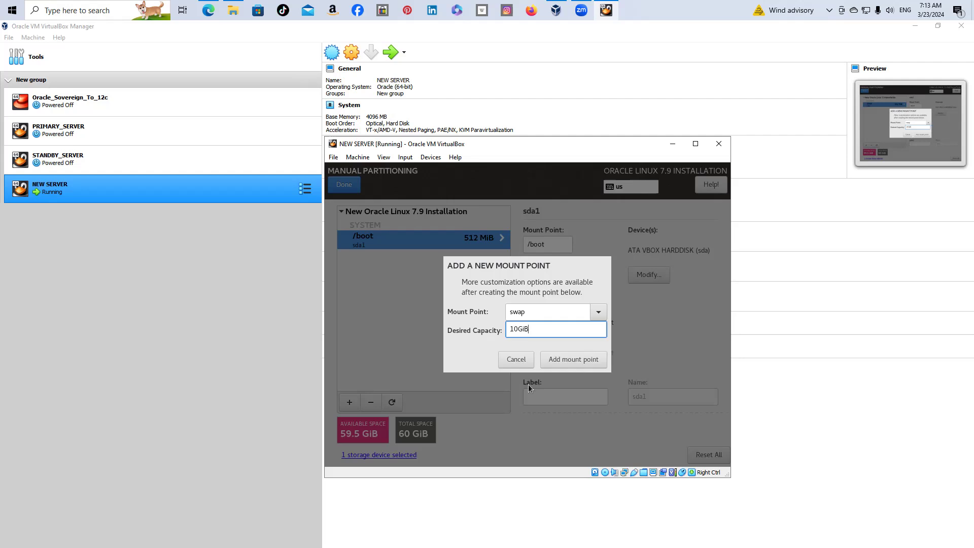
pyautogui.click(556, 360)
pyautogui.click(556, 360)
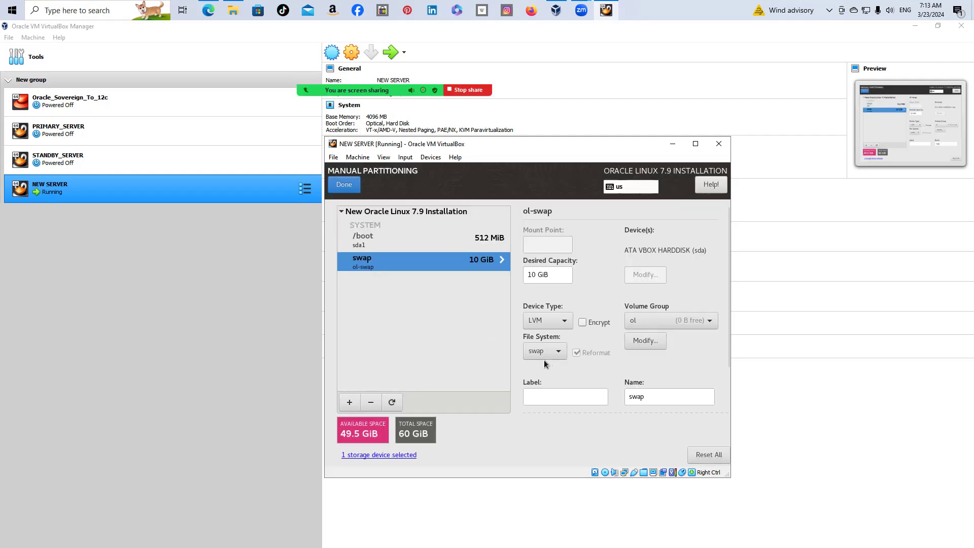
pyautogui.click(349, 403)
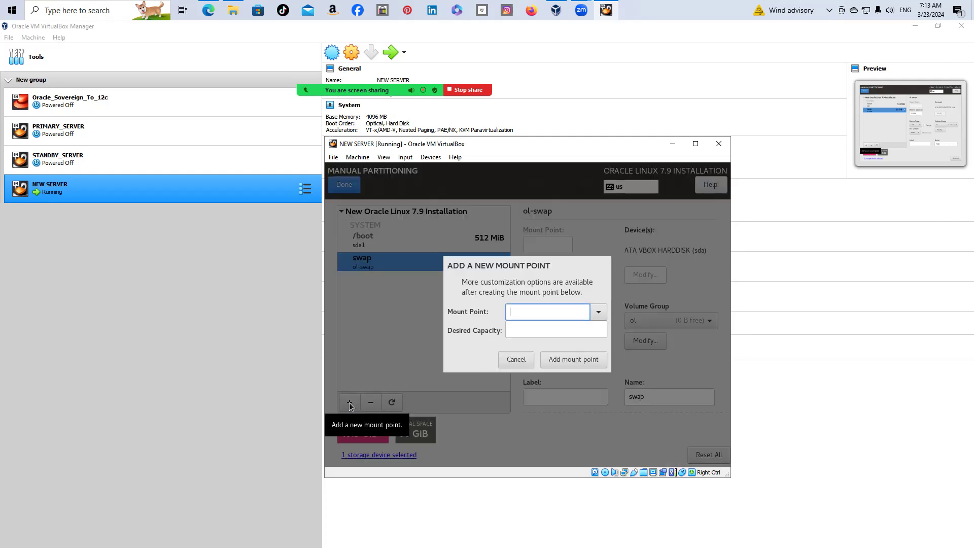
pyautogui.click(598, 314)
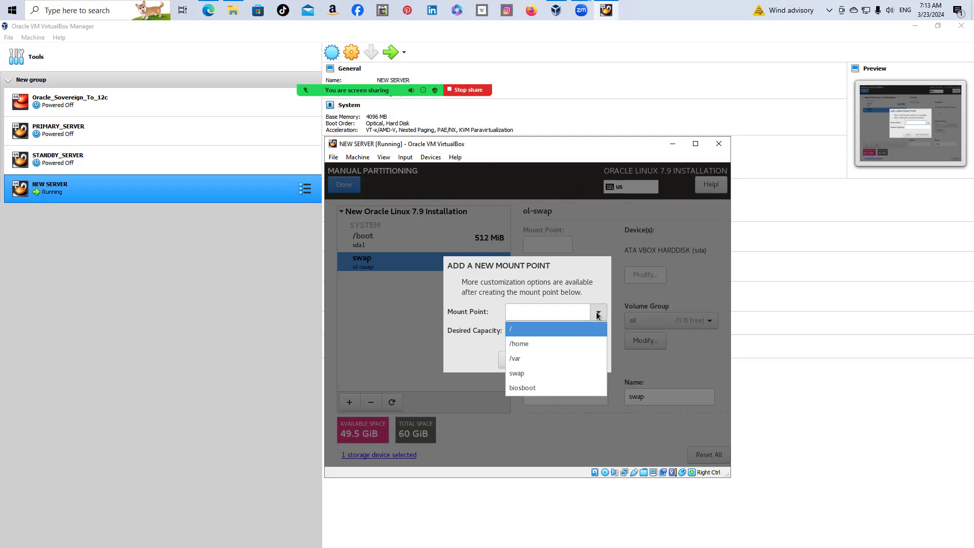
# Add the / mount point with blank capacity to use the remaining 49.5 GiB, formatted ext4
pyautogui.click(558, 330)
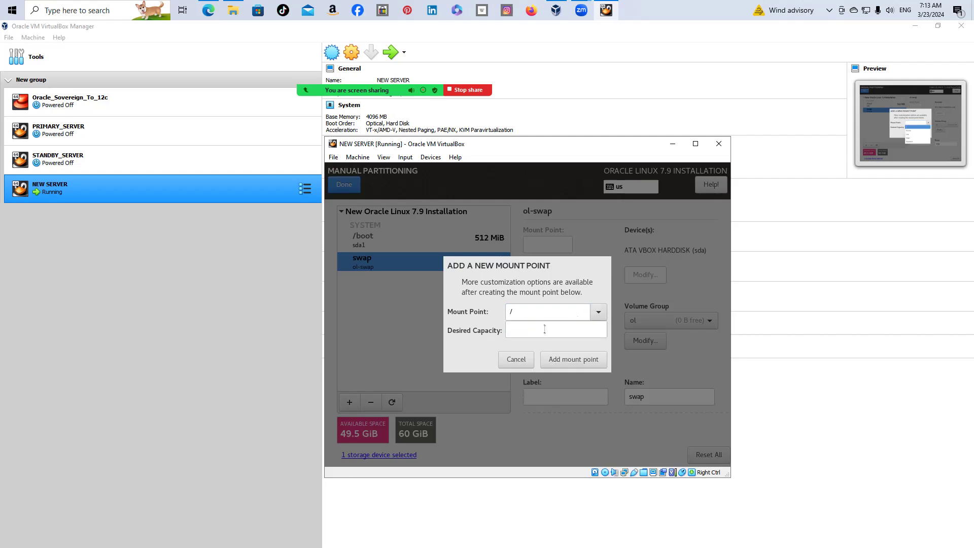
pyautogui.click(567, 361)
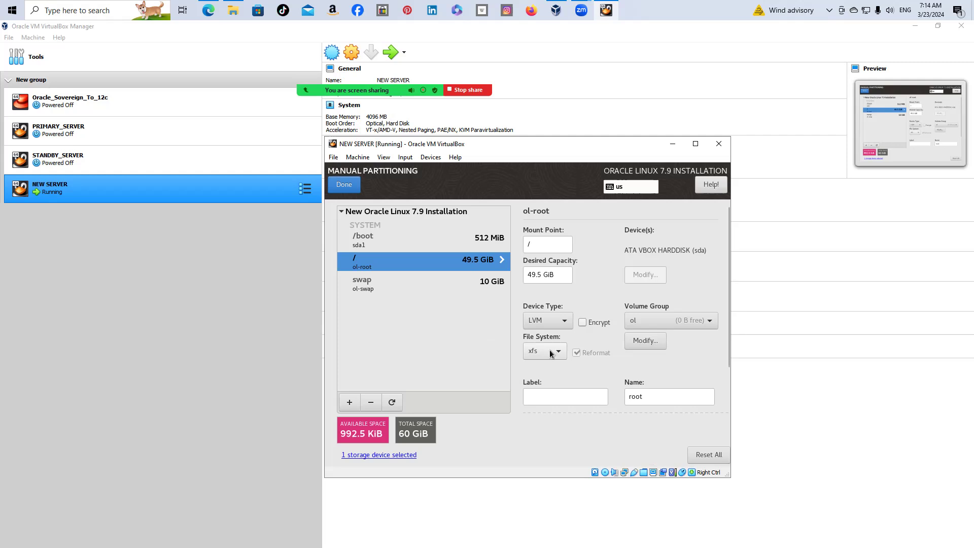
pyautogui.click(560, 354)
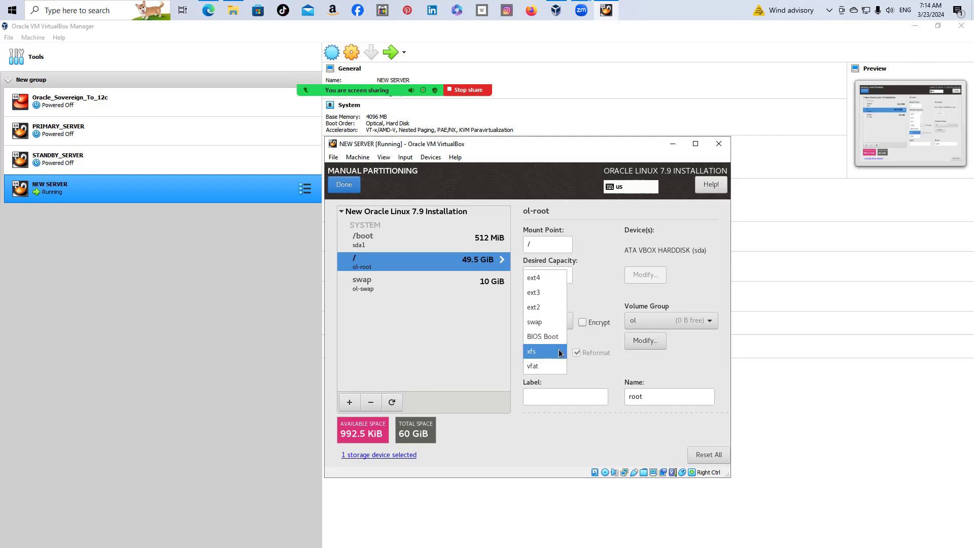
pyautogui.click(535, 276)
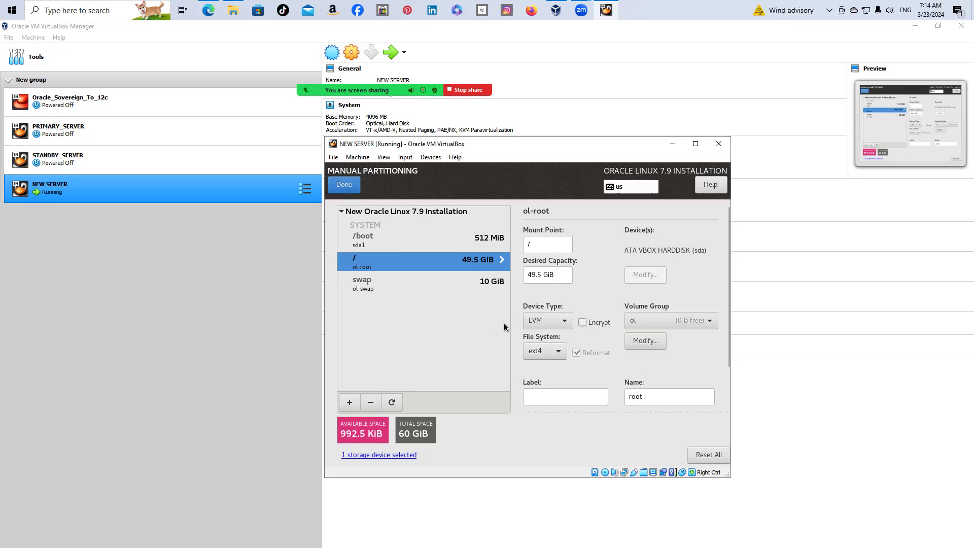
pyautogui.click(561, 354)
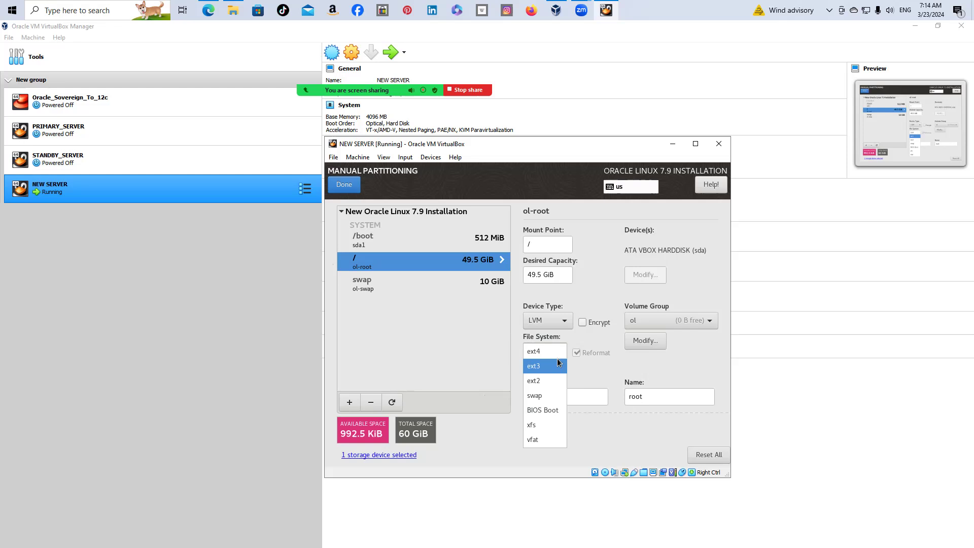
pyautogui.click(562, 326)
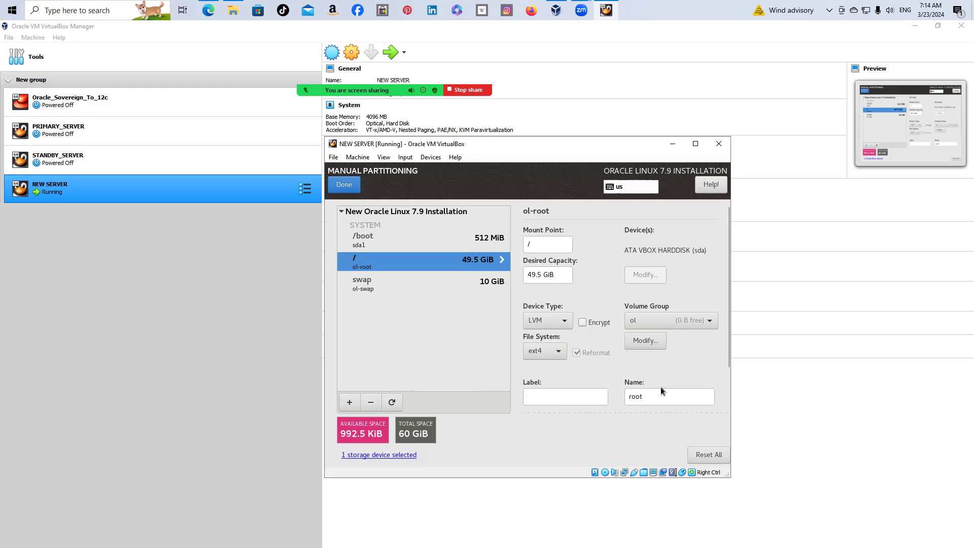
# Finish manual partitioning and accept the summary of partition changes
pyautogui.click(349, 187)
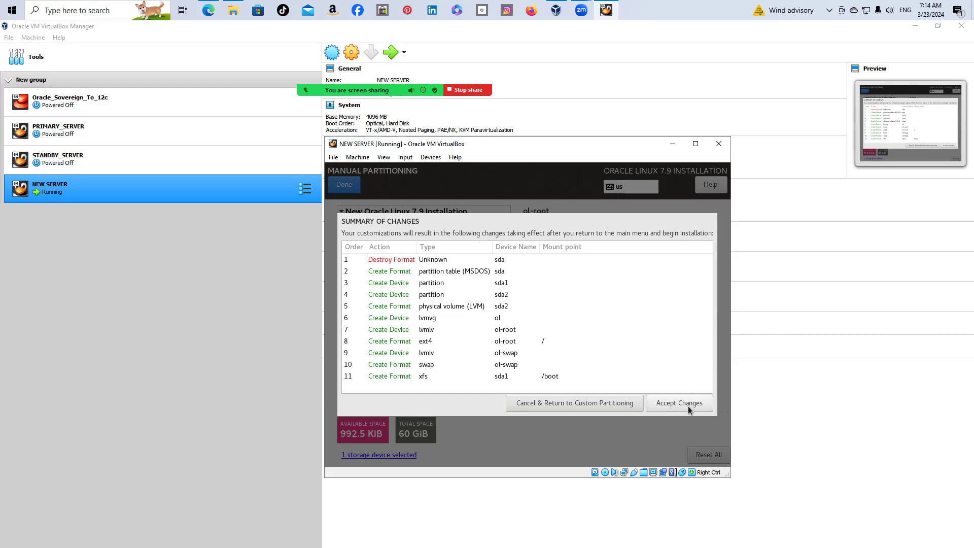
pyautogui.click(676, 402)
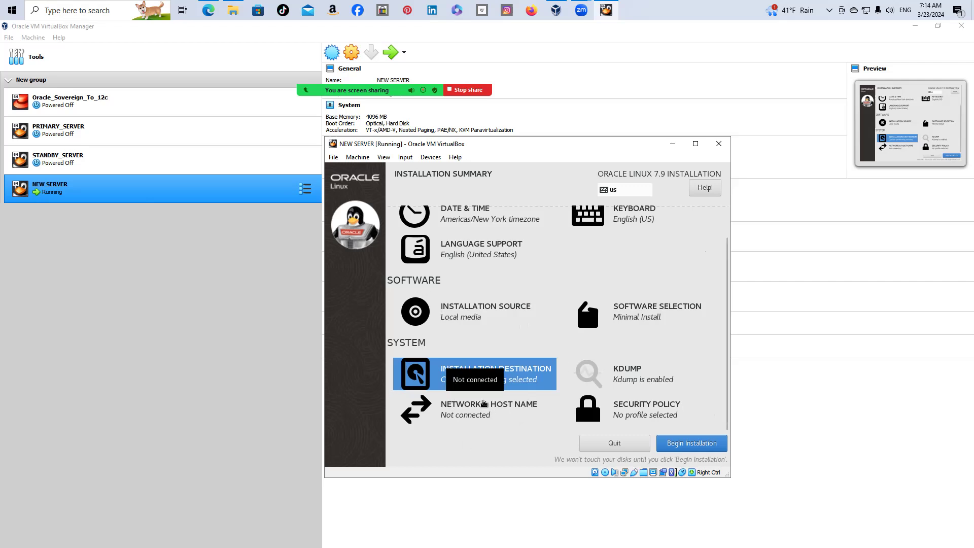
# Switch both Ethernet adapters, enp0s3 and enp0s8, on in Network & Host Name
pyautogui.click(484, 408)
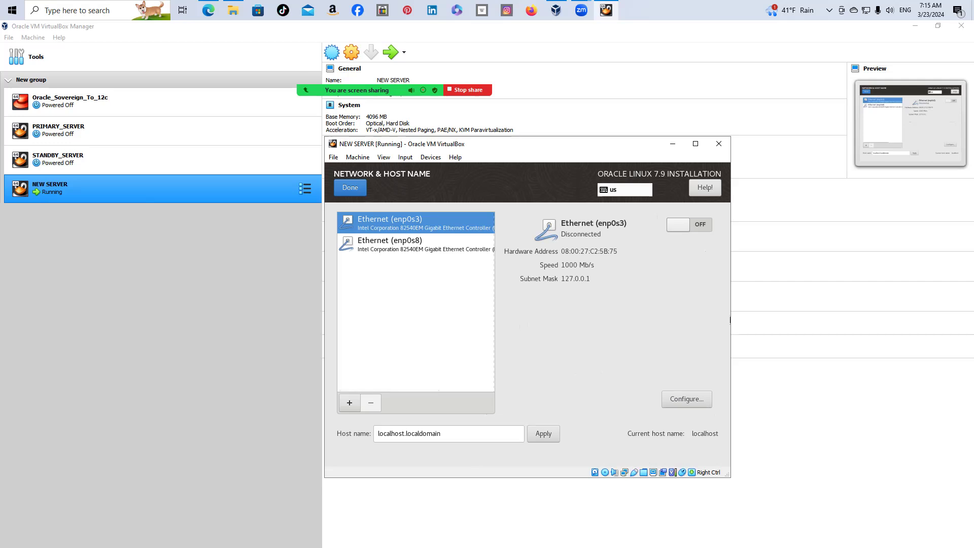
pyautogui.click(677, 225)
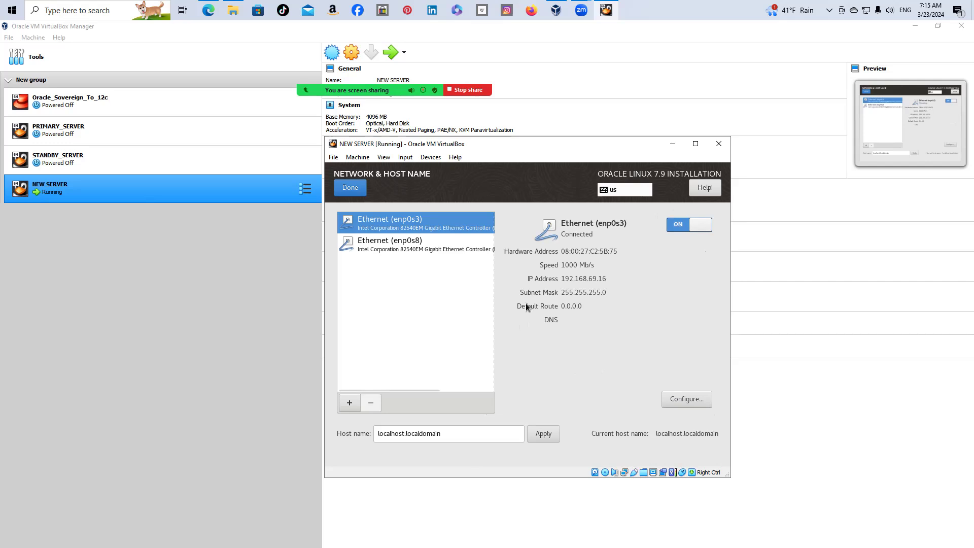
pyautogui.click(406, 249)
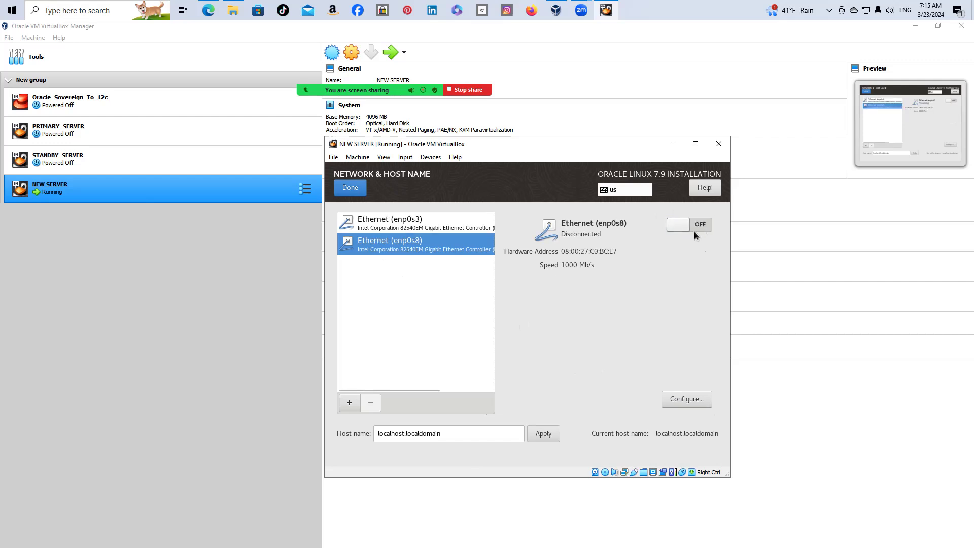
pyautogui.click(677, 226)
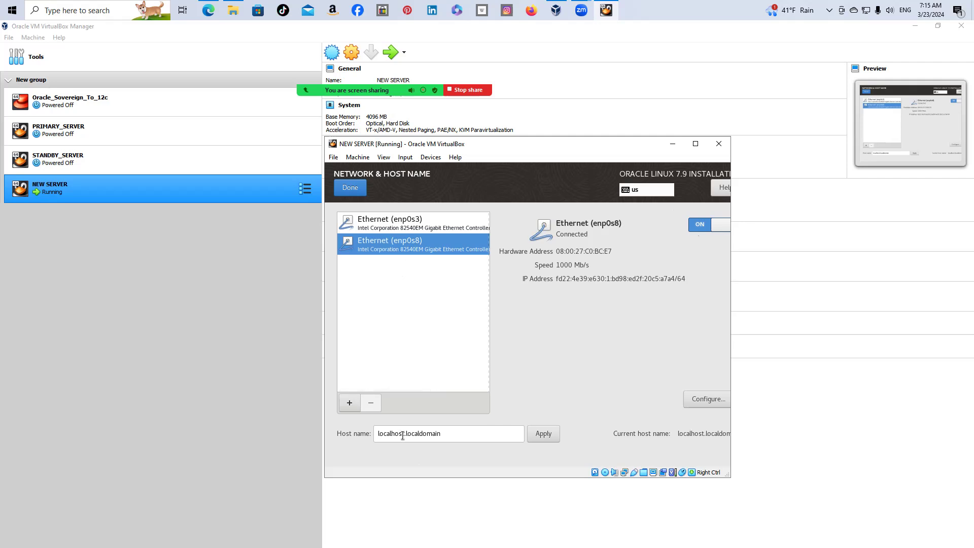
# Change the host name to dba2018.localdomain and return to the summary
pyautogui.click(443, 434)
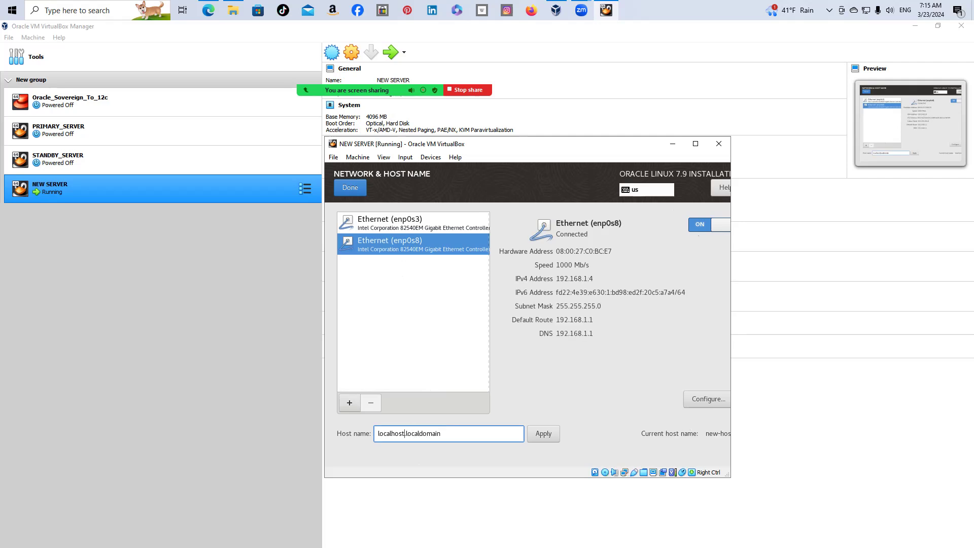
pyautogui.press('BackSpace')
pyautogui.press('BackSpace')
pyautogui.press('BackSpace')
pyautogui.press('BackSpace')
pyautogui.press('BackSpace')
pyautogui.press('BackSpace')
pyautogui.press('BackSpace')
pyautogui.press('BackSpace')
pyautogui.press('BackSpace')
pyautogui.press('BackSpace')
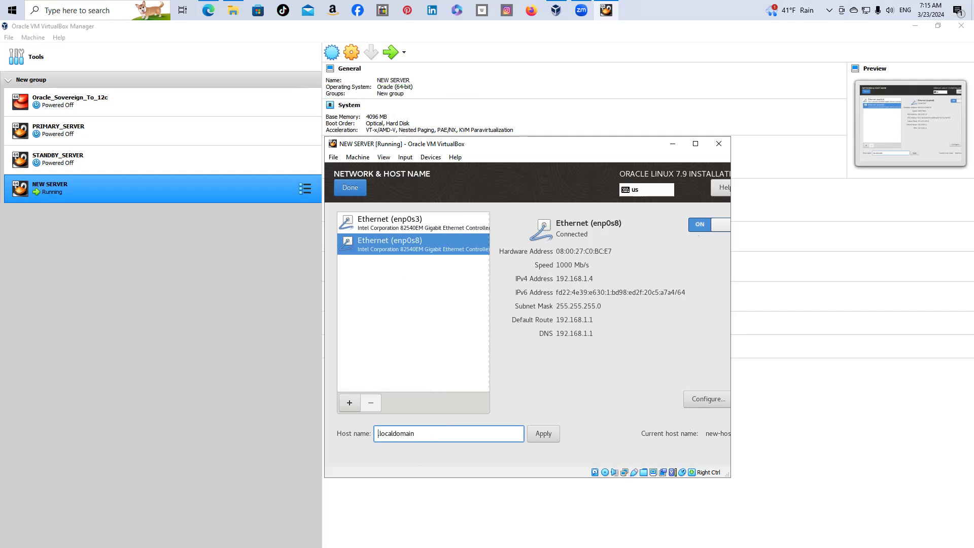
pyautogui.write('db')
pyautogui.write('a2018')
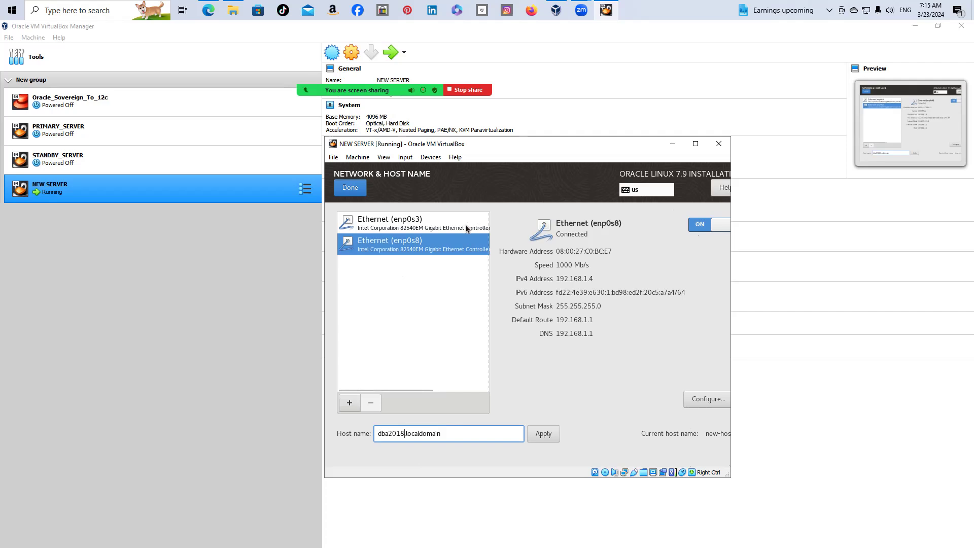
pyautogui.click(361, 191)
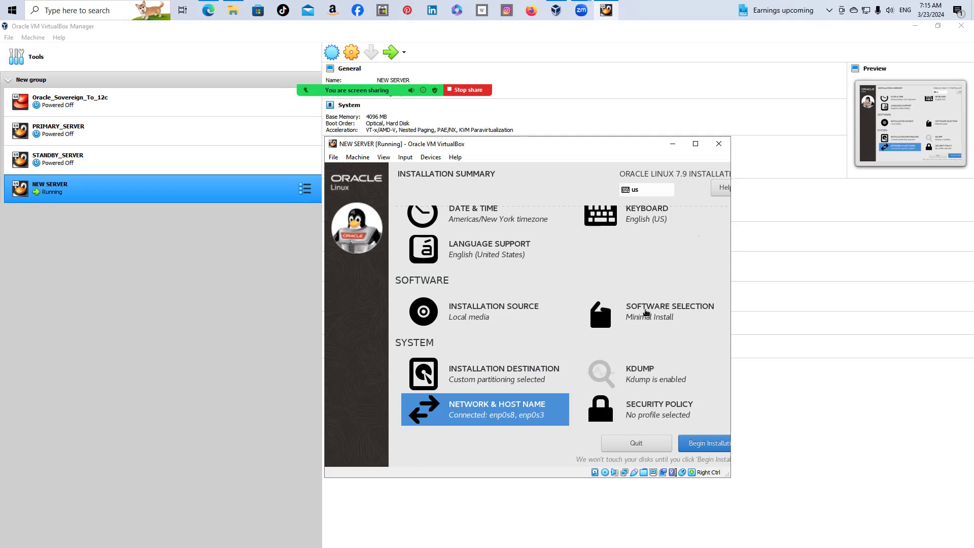
# Select Server with GUI plus System Administration Tools, Development Tools and Compatibility Libraries
pyautogui.click(660, 308)
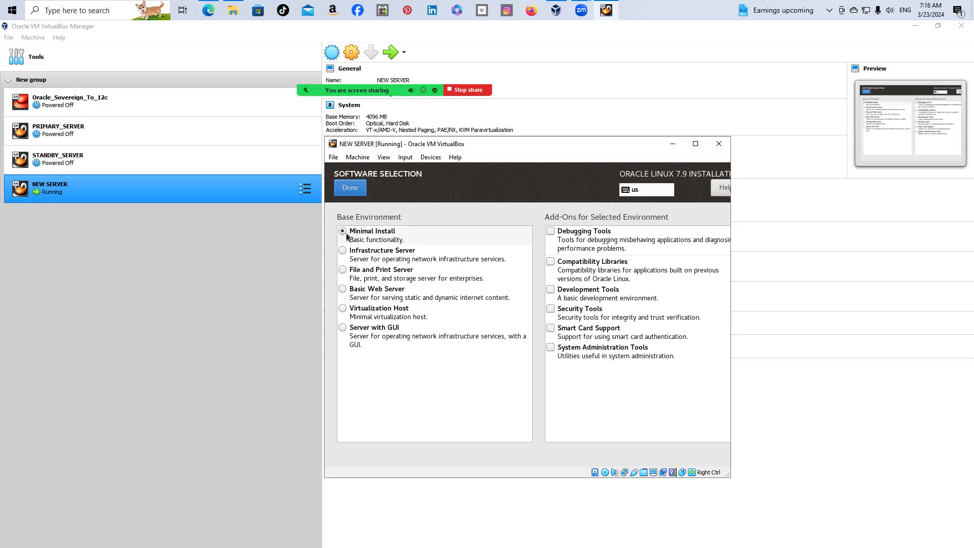
pyautogui.click(343, 328)
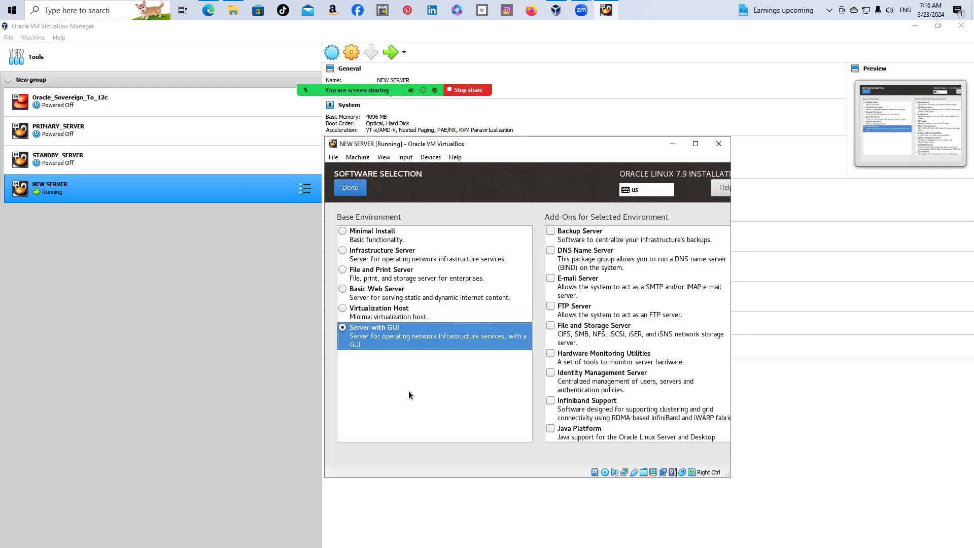
pyautogui.scroll(-5, 652, 322)
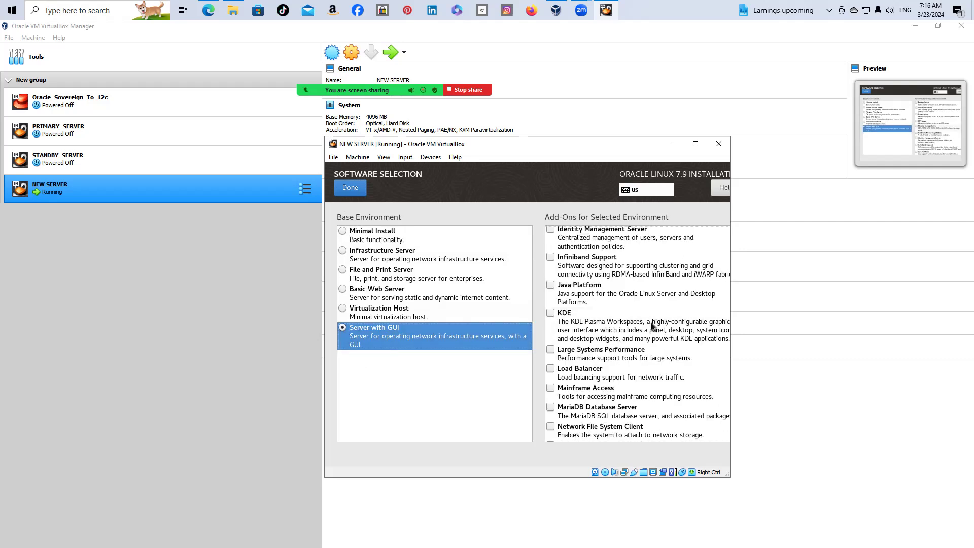
pyautogui.scroll(-3, 652, 341)
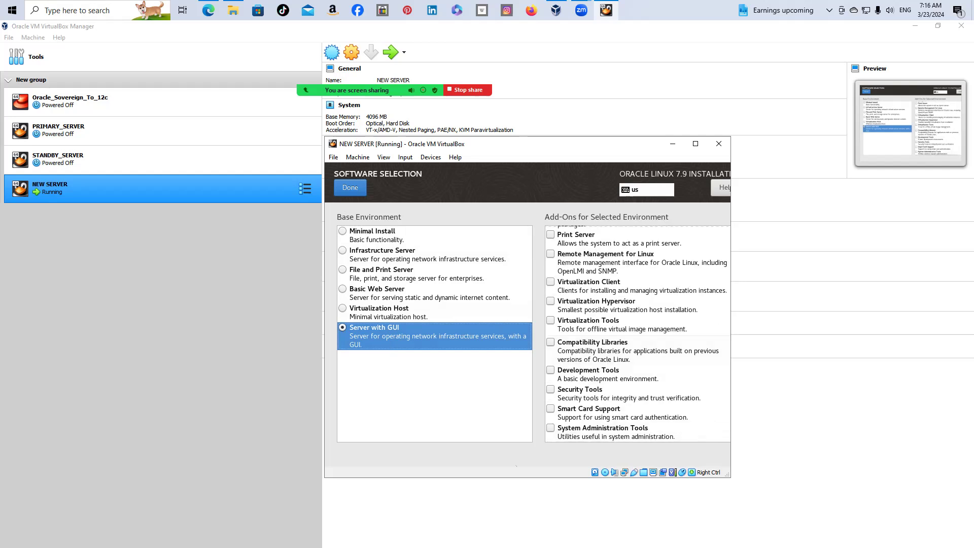
pyautogui.click(550, 429)
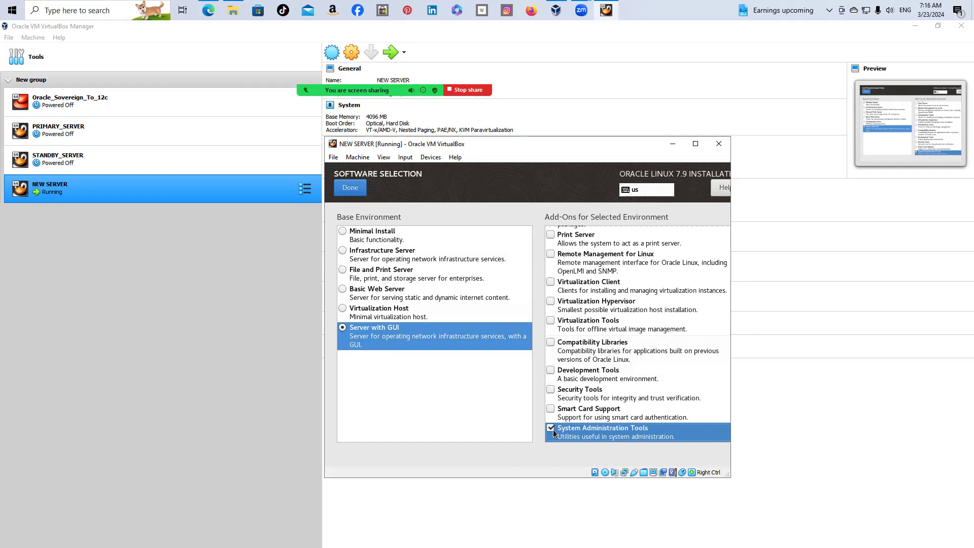
pyautogui.click(551, 372)
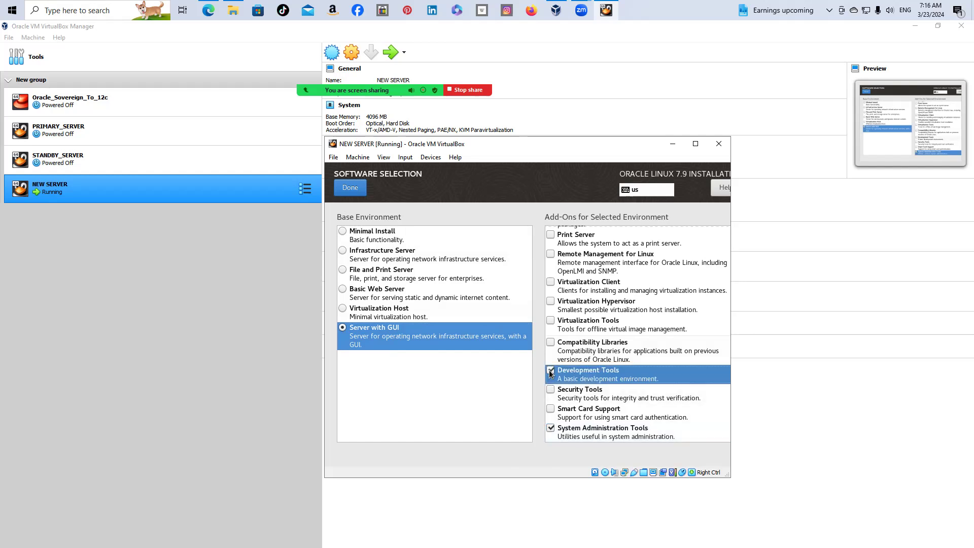
pyautogui.click(551, 344)
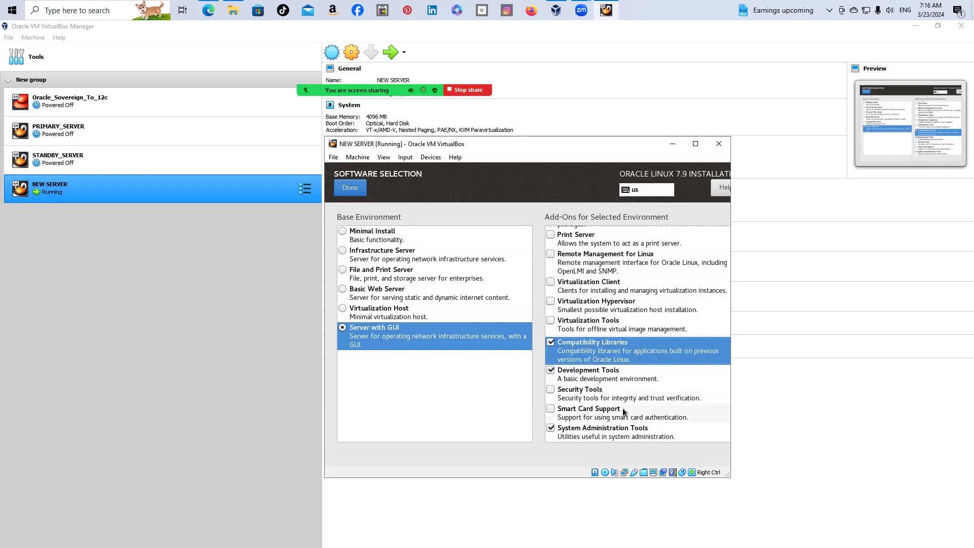
pyautogui.click(352, 192)
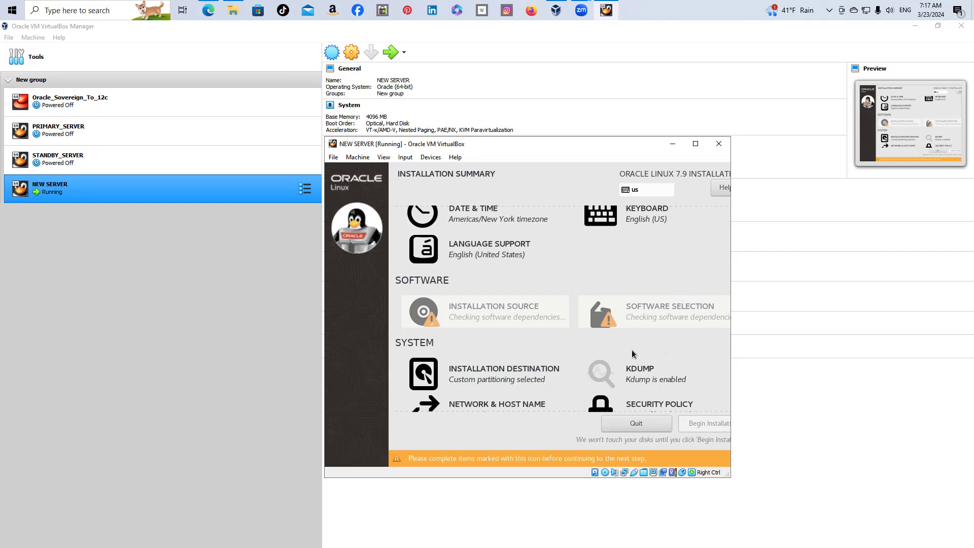
# Scroll down the Installation Summary and begin the Oracle Linux 7.9 installation
pyautogui.scroll(-1, 634, 353)
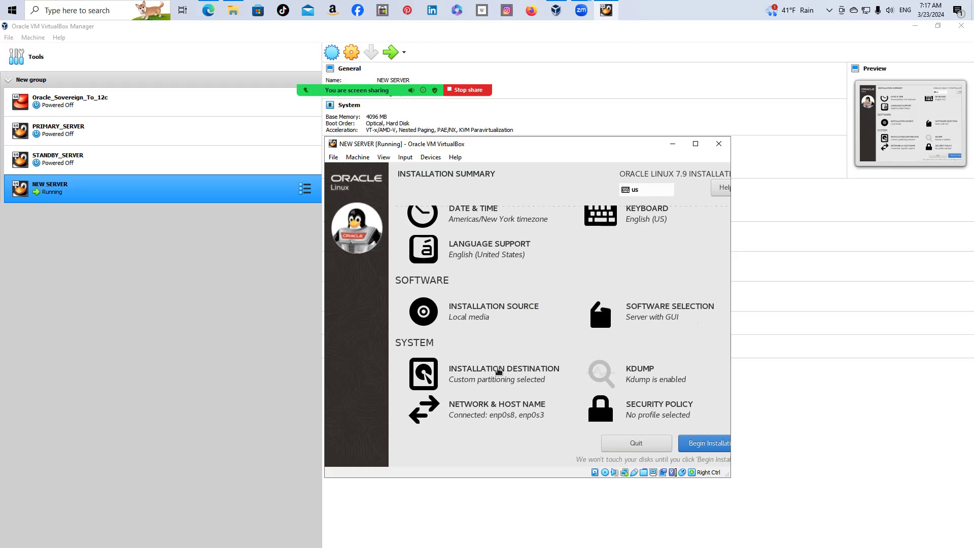
pyautogui.click(709, 449)
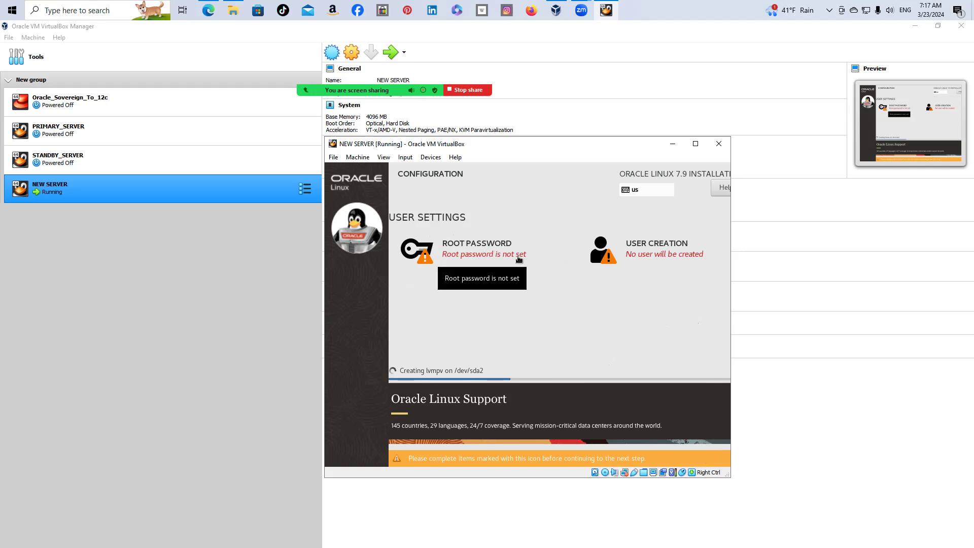
# Set the root password, entering it in both the Root Password and Confirm fields
pyautogui.click(496, 249)
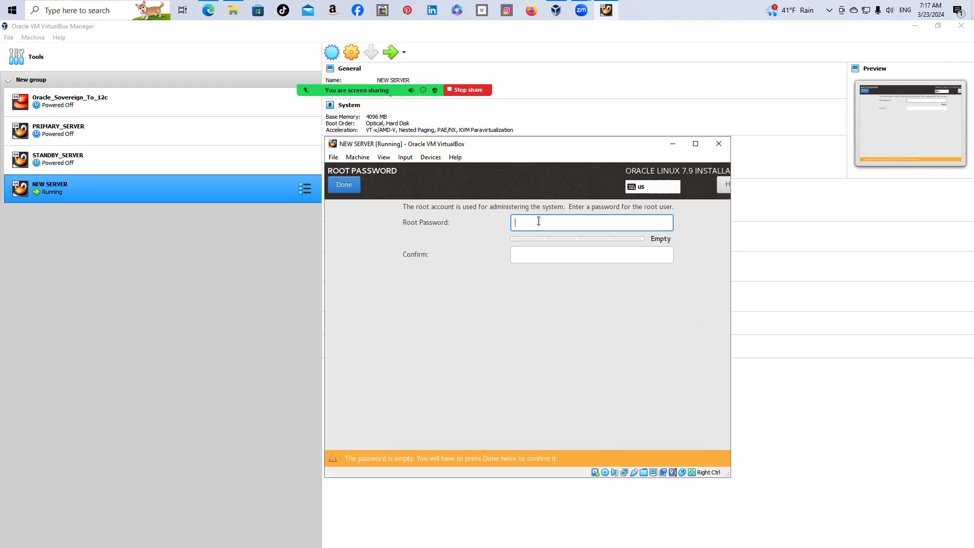
pyautogui.write('oracle')
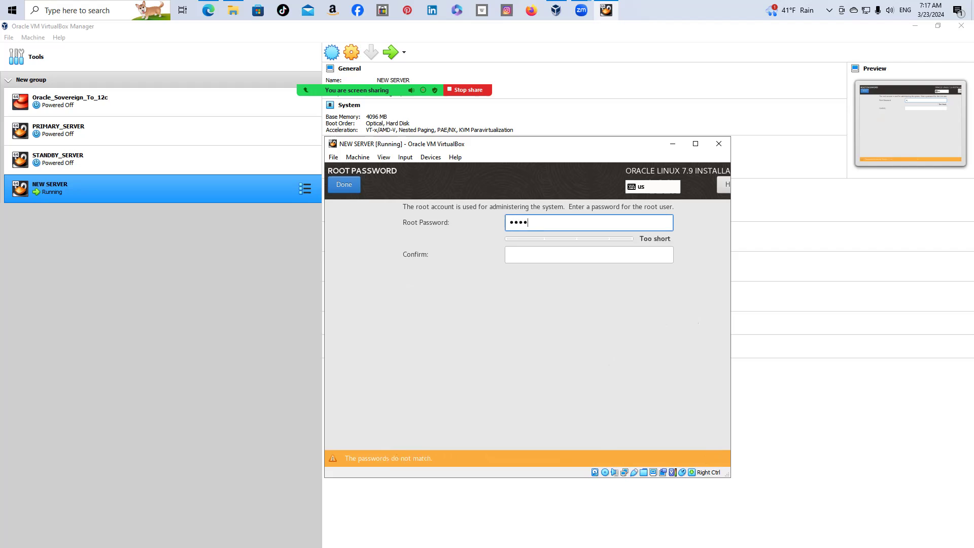
pyautogui.write('12345')
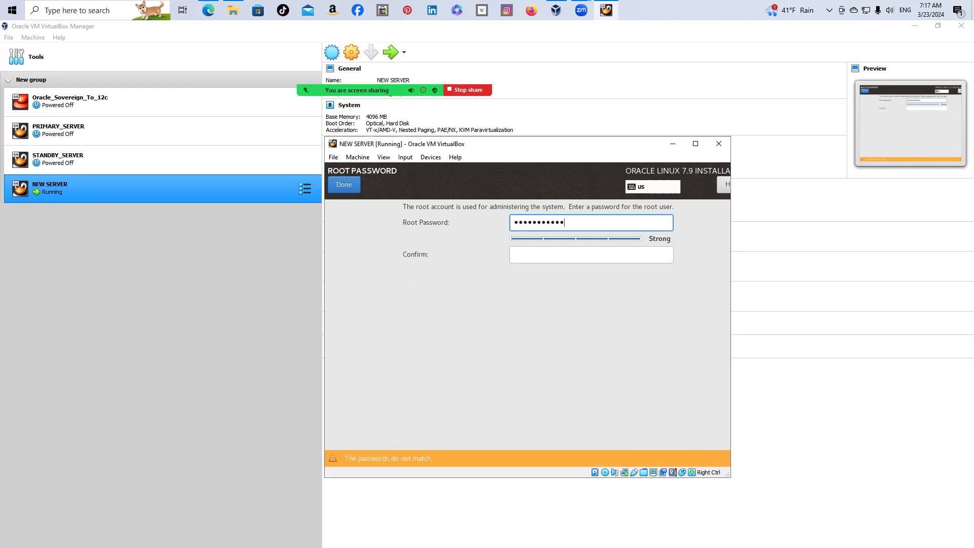
pyautogui.click(528, 258)
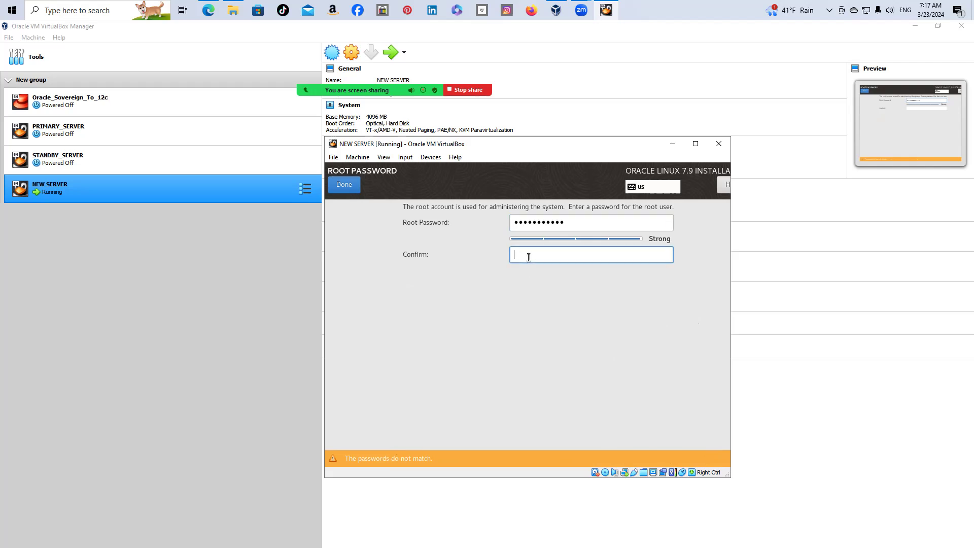
pyautogui.write('oracle12345')
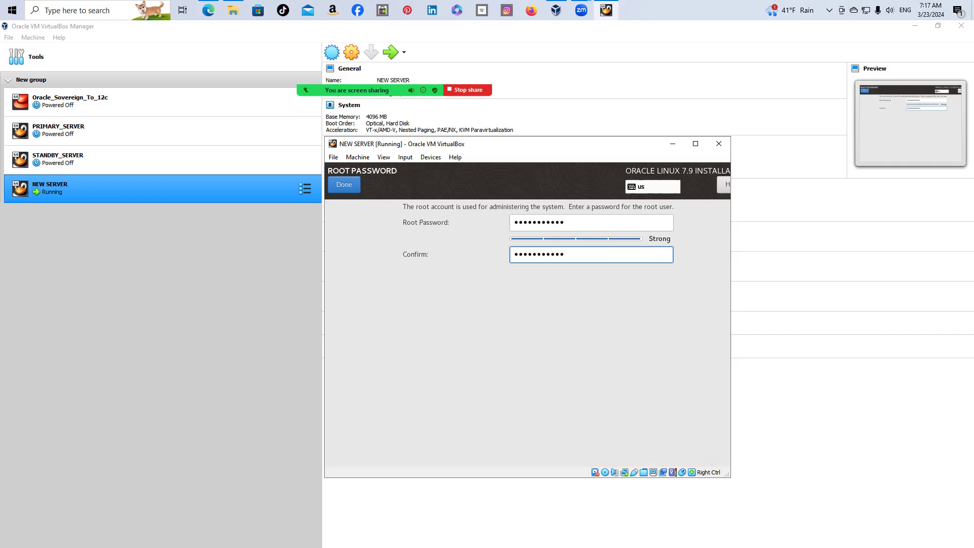
pyautogui.click(343, 185)
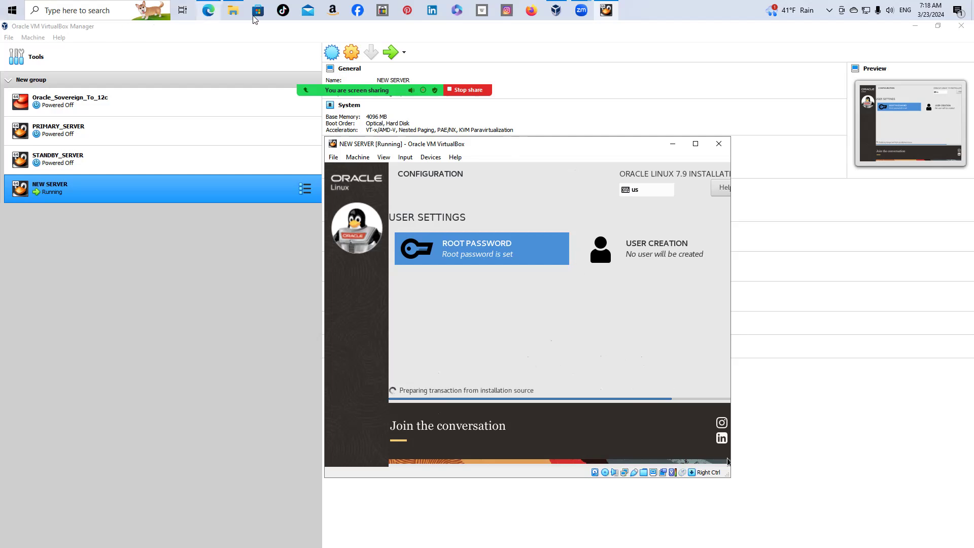
# Leave packages installing and bring up the 'Create New Server on a VM Box' PDF in Edge
pyautogui.moveTo(231, 16)
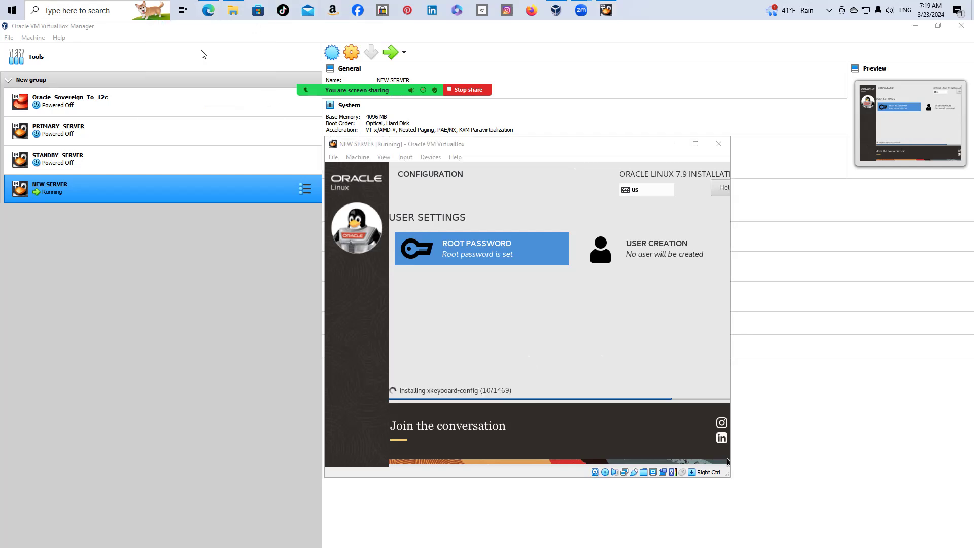
pyautogui.click(204, 15)
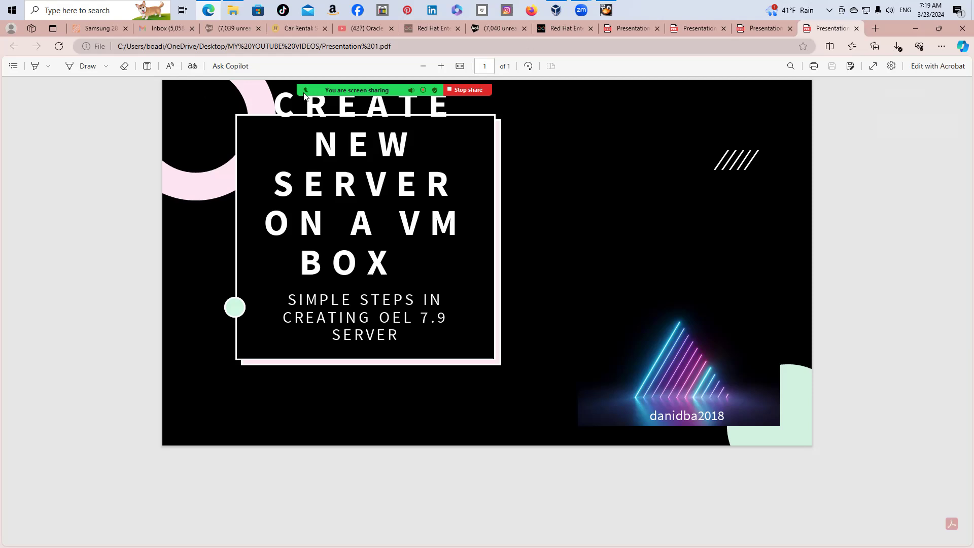
# Open the screen-sharing toolbar's More options and return to the completed installer
pyautogui.moveTo(383, 91)
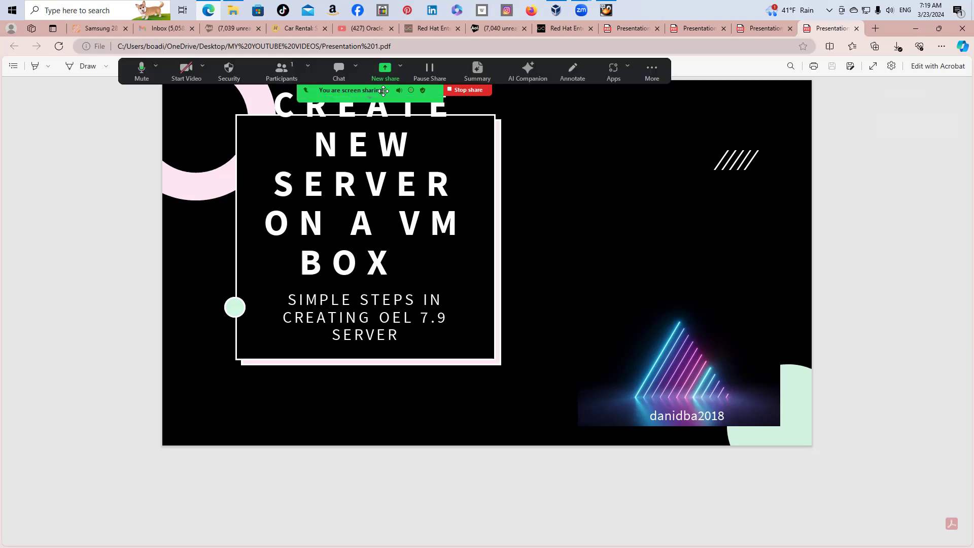
pyautogui.click(654, 68)
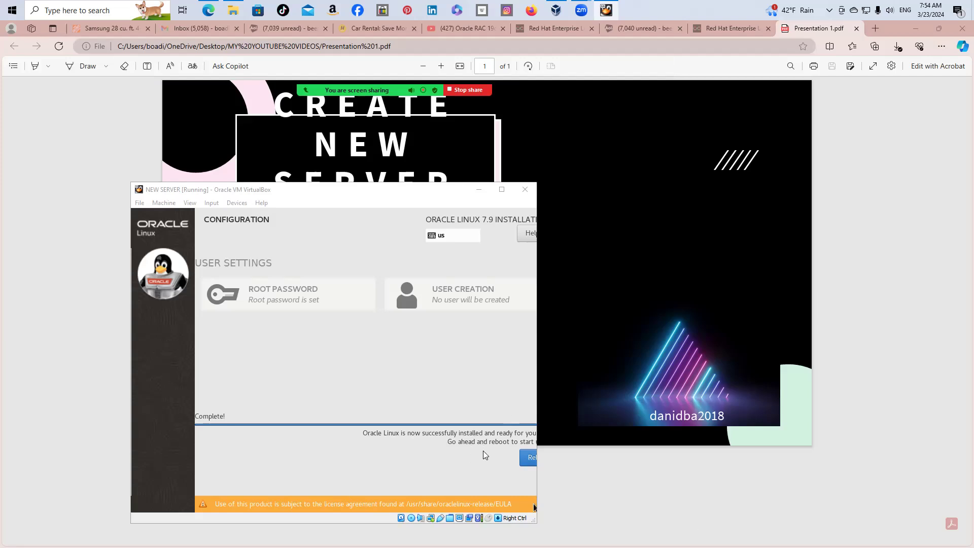
# Focus the VM window and reboot the newly installed Oracle Linux guest
pyautogui.click(527, 458)
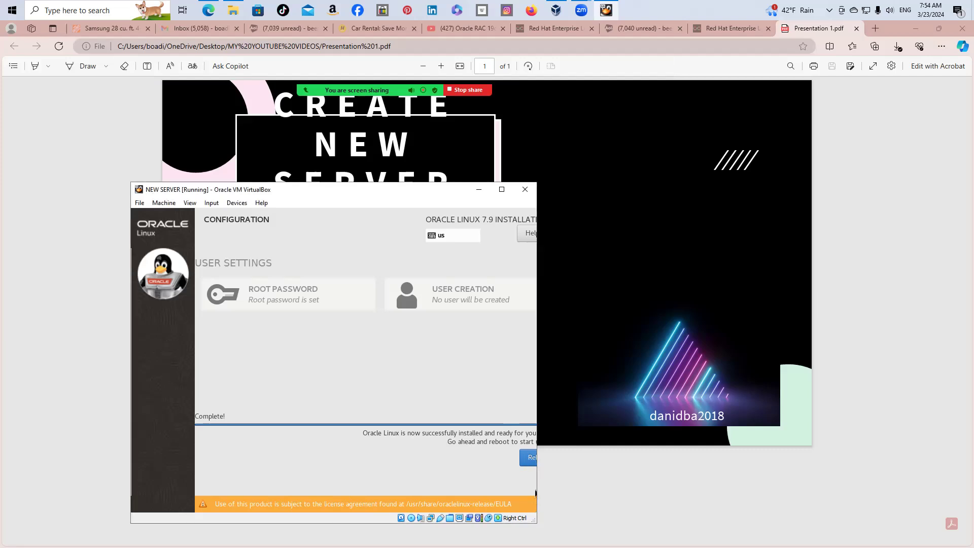
pyautogui.click(530, 458)
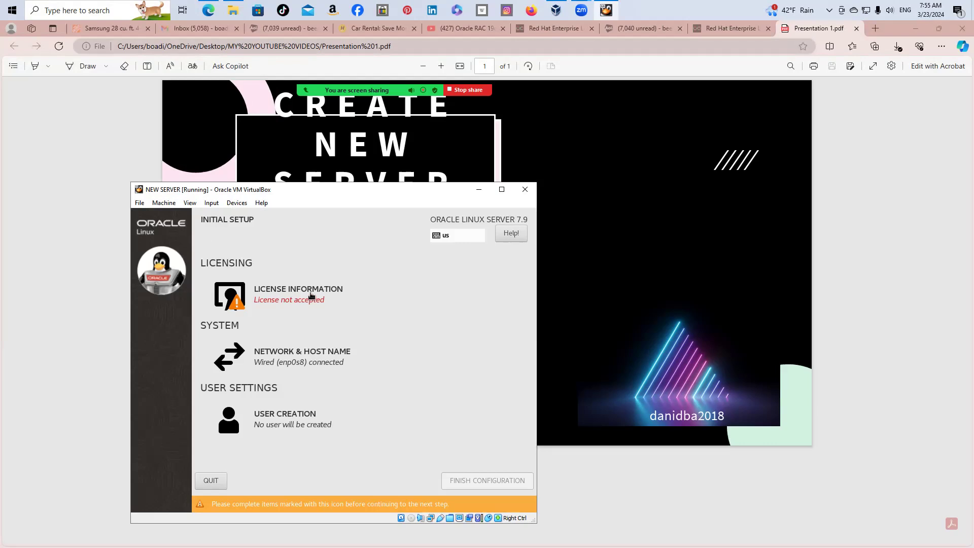
# Accept the Oracle Linux license agreement and finish the initial setup configuration
pyautogui.click(312, 297)
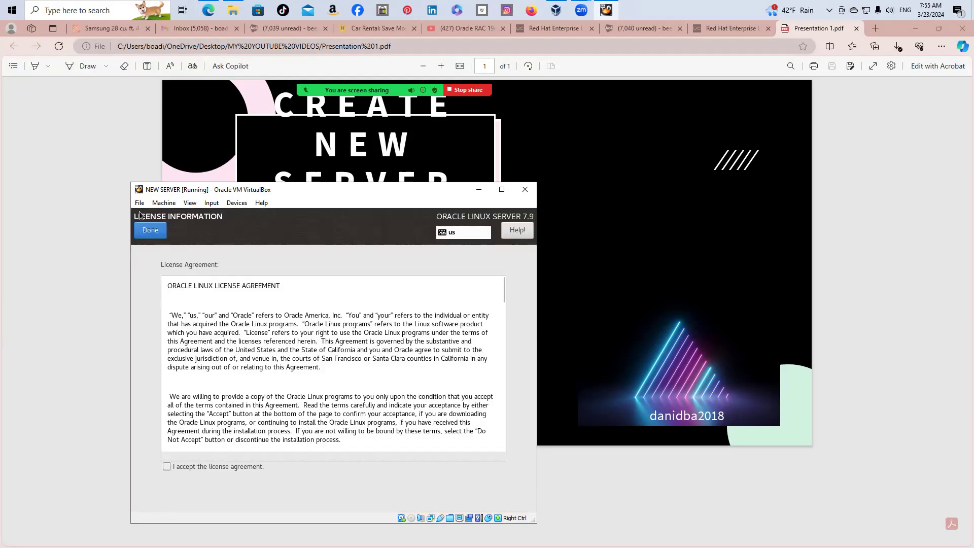
pyautogui.click(167, 466)
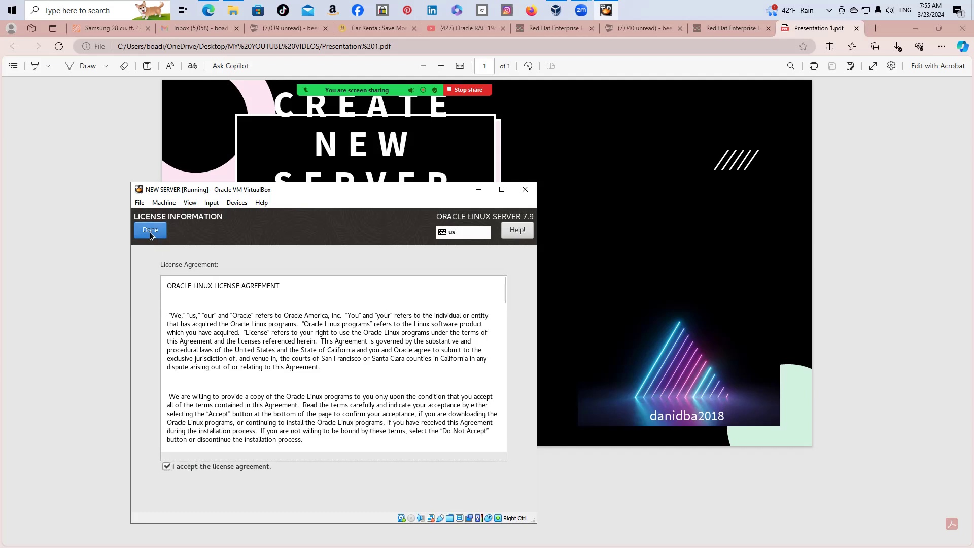
pyautogui.click(151, 232)
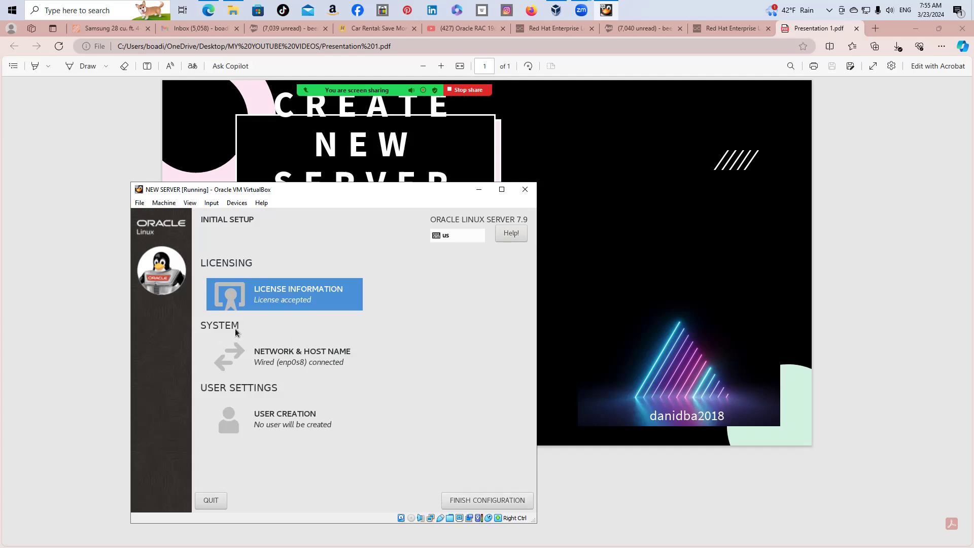
pyautogui.click(492, 500)
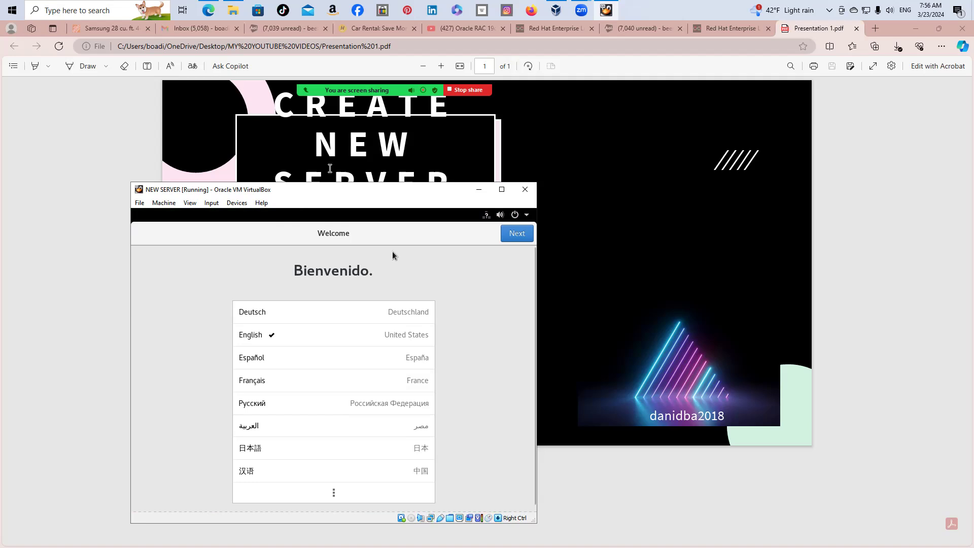
# Keep English language, English (US) keyboard layout and location services on
pyautogui.moveTo(335, 193); pyautogui.dragTo(312, 144)
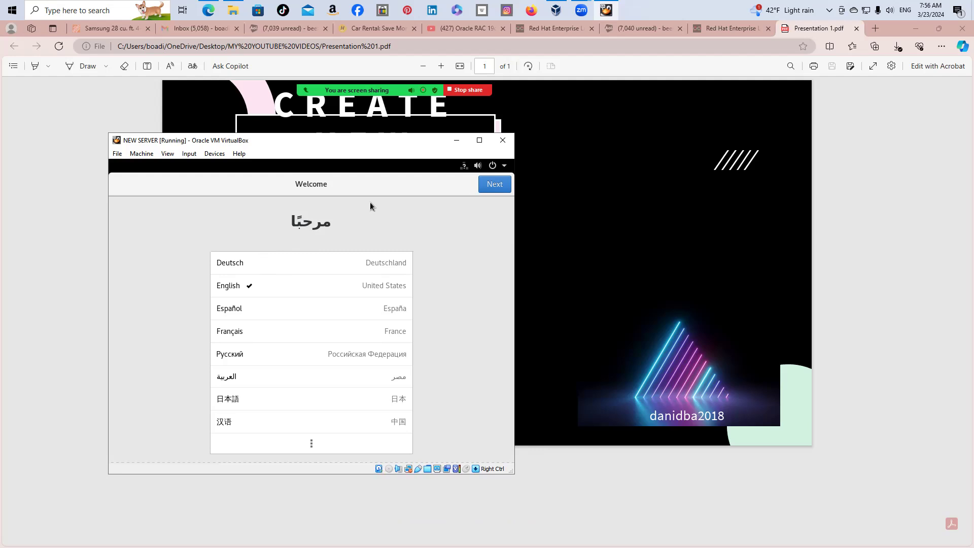
pyautogui.click(494, 185)
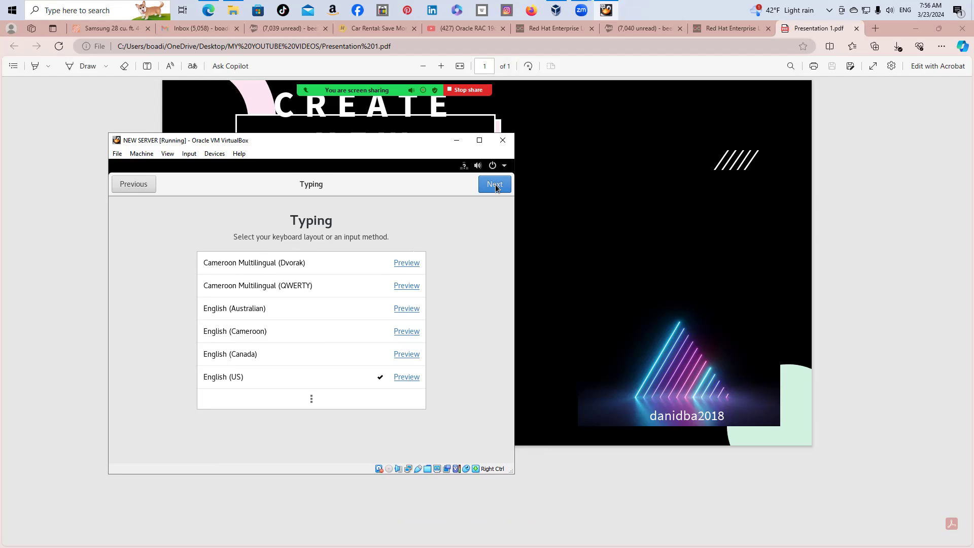
pyautogui.click(495, 186)
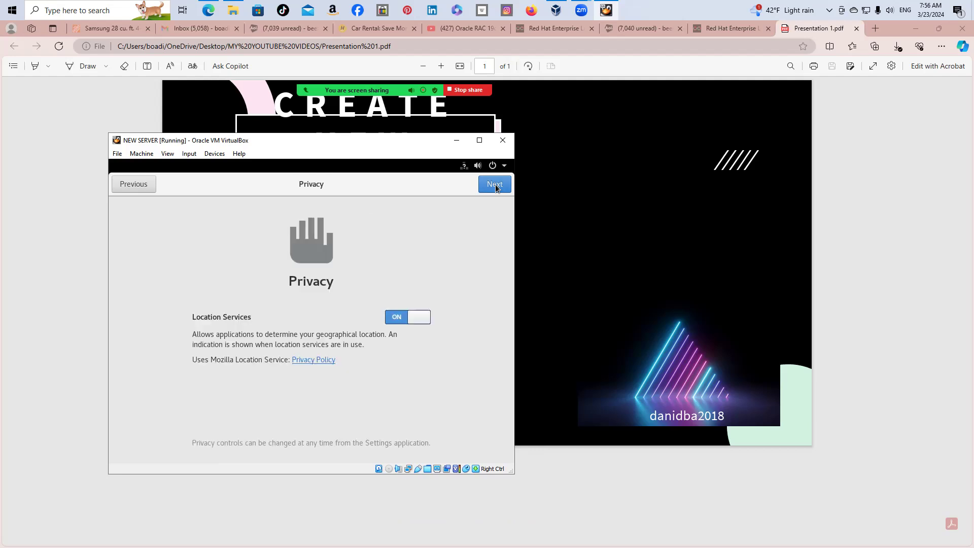
pyautogui.click(495, 186)
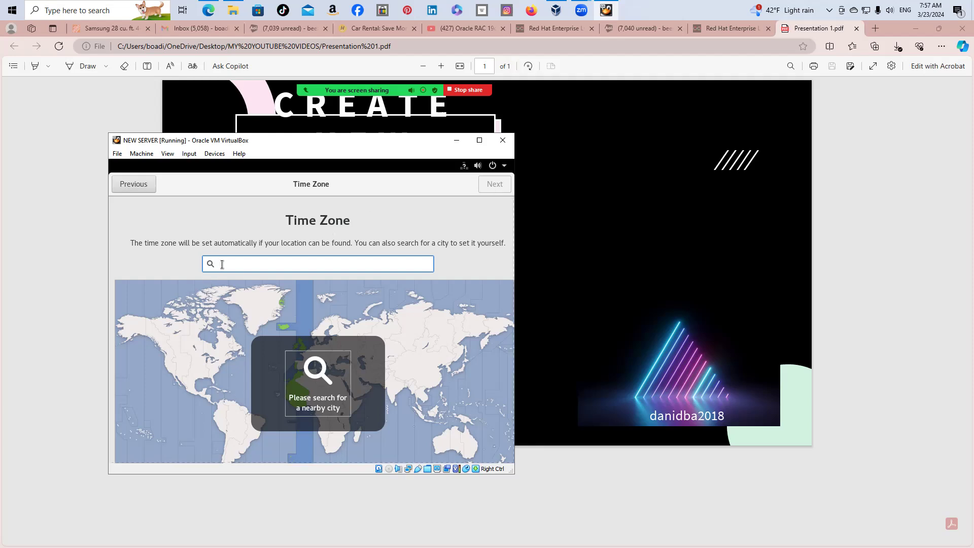
# Set the time zone to New York, United States, and skip online accounts
pyautogui.write('NEW YORK')
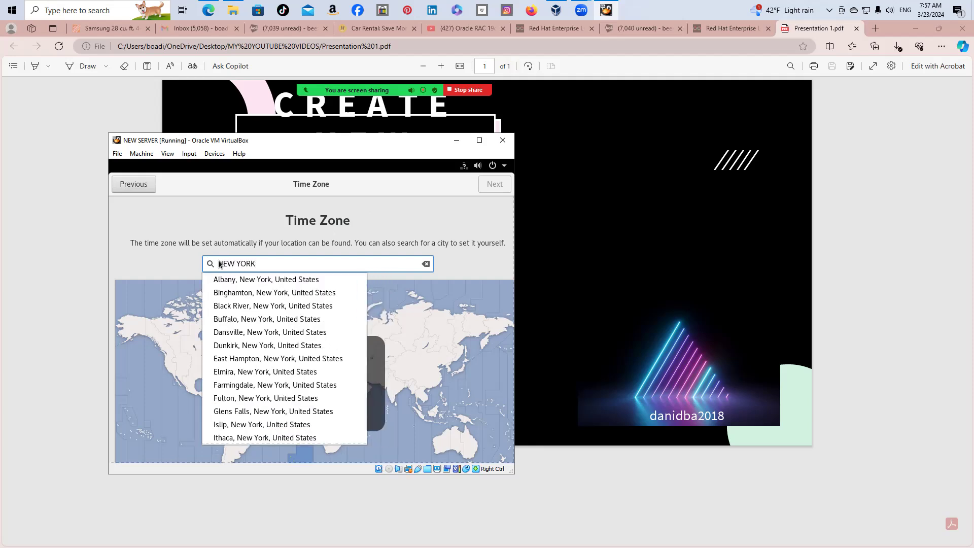
pyautogui.write(', NEW')
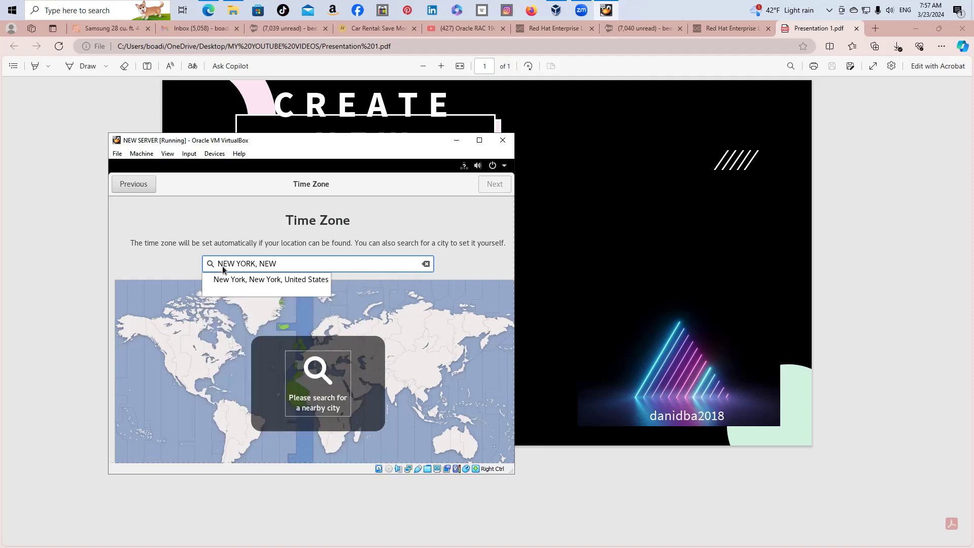
pyautogui.press('Down')
pyautogui.press('Return')
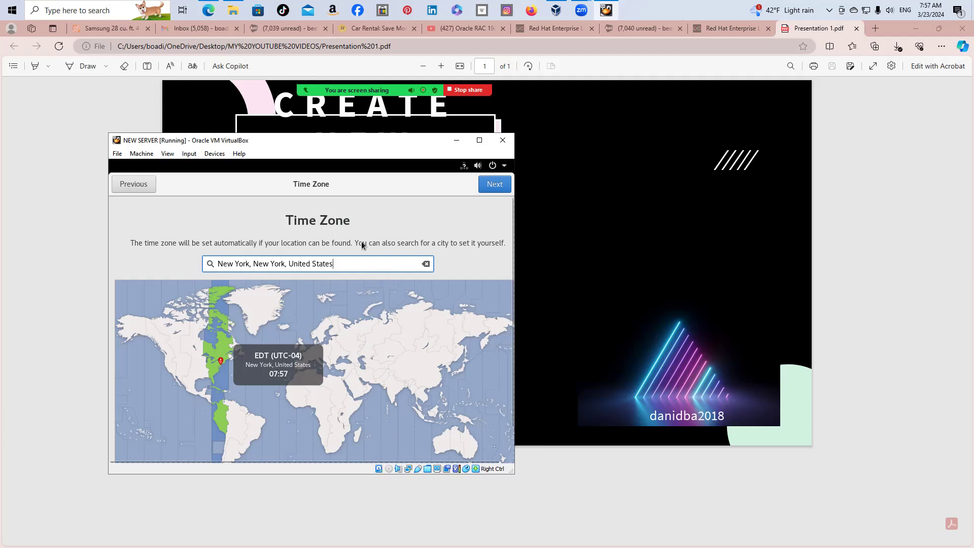
pyautogui.click(485, 184)
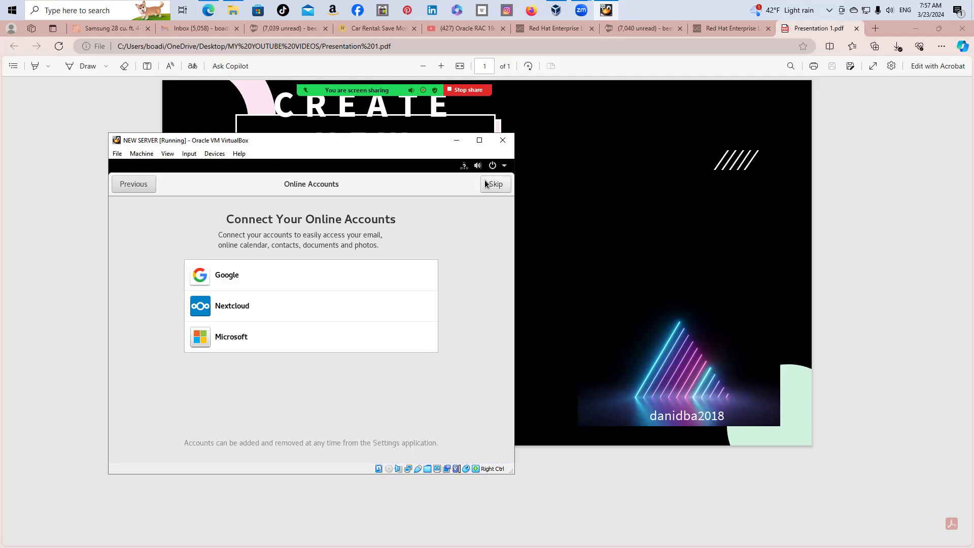
pyautogui.click(494, 184)
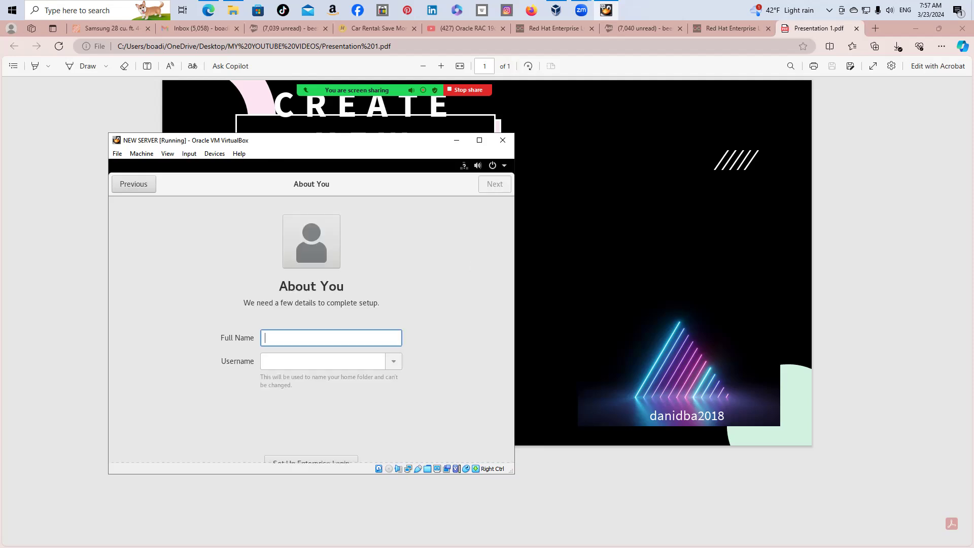
# Enter the user's full name, then set and confirm the account password
pyautogui.write('dboadi')
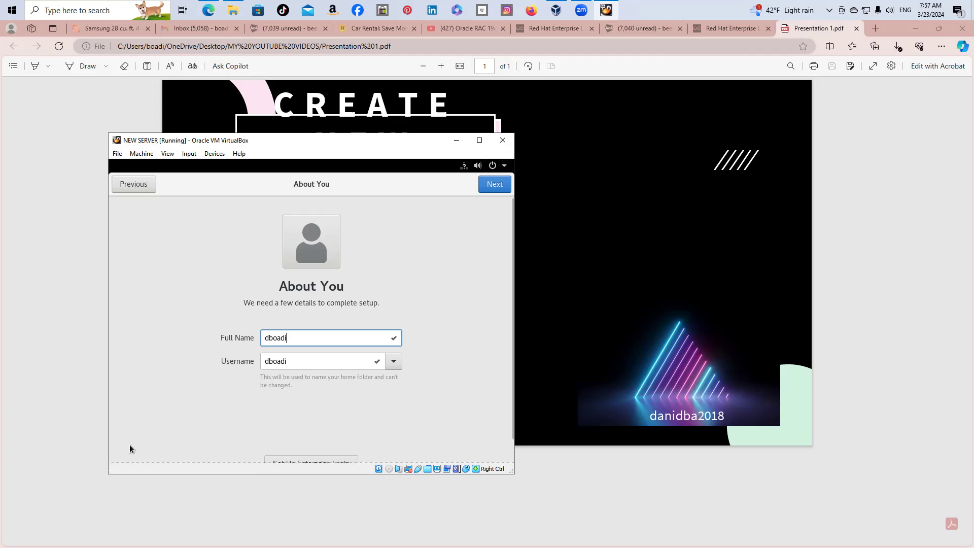
pyautogui.click(499, 186)
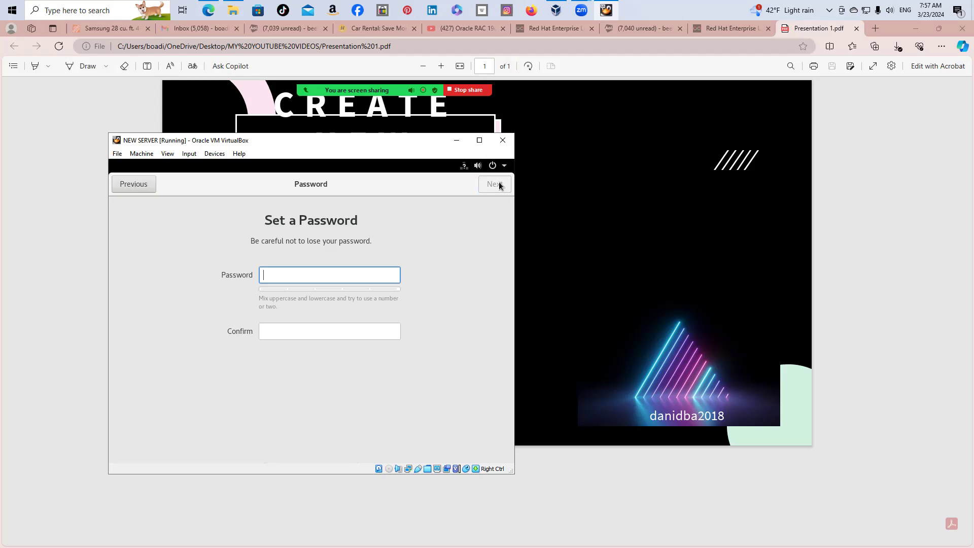
pyautogui.write('oracle•••••')
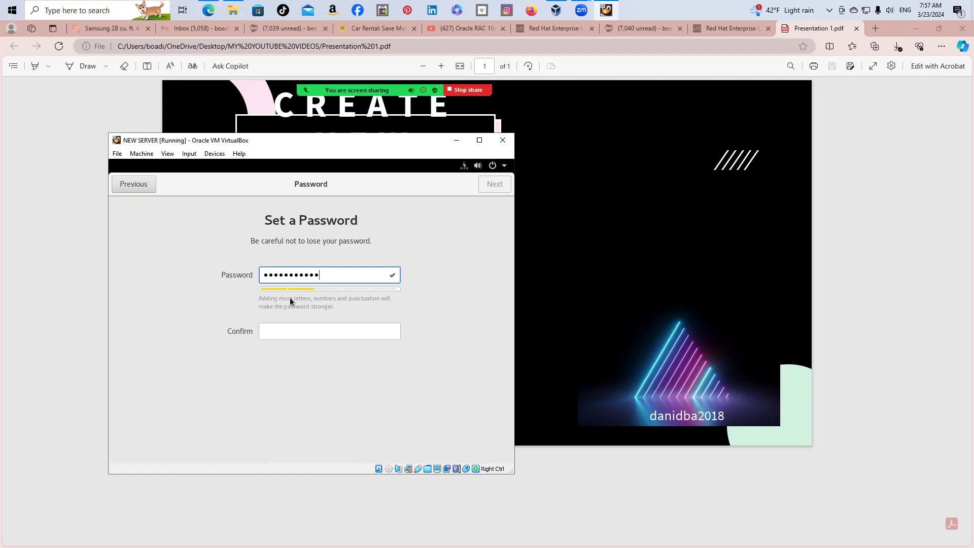
pyautogui.click(292, 327)
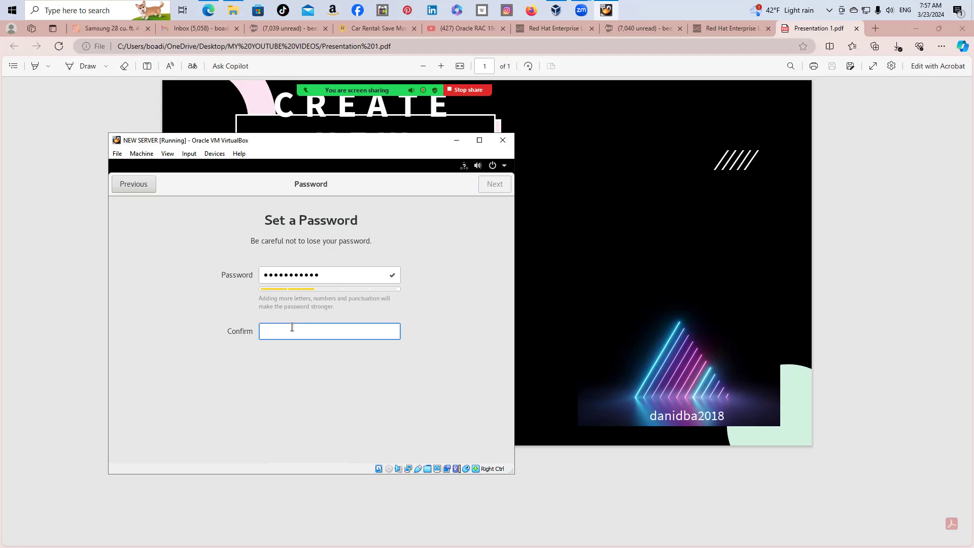
pyautogui.write('•••••••••••')
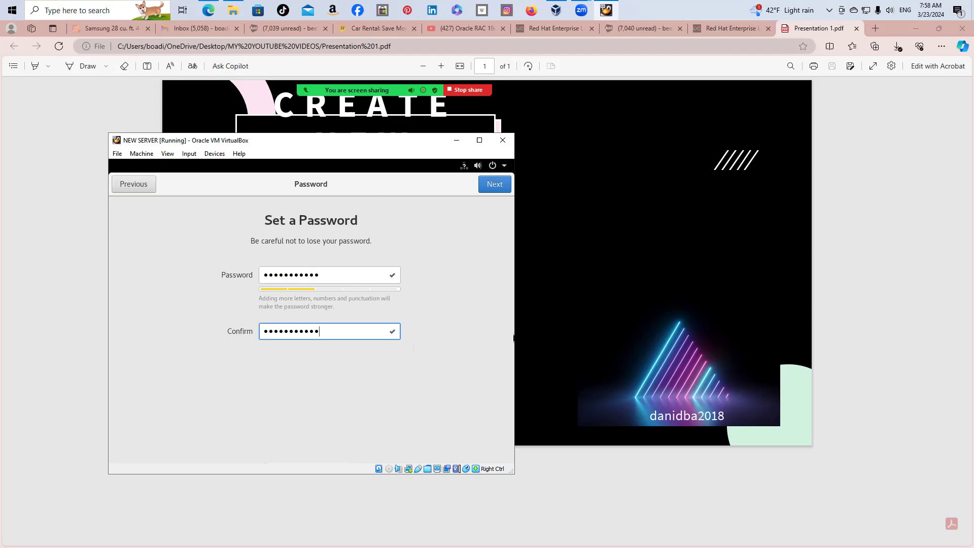
pyautogui.click(490, 187)
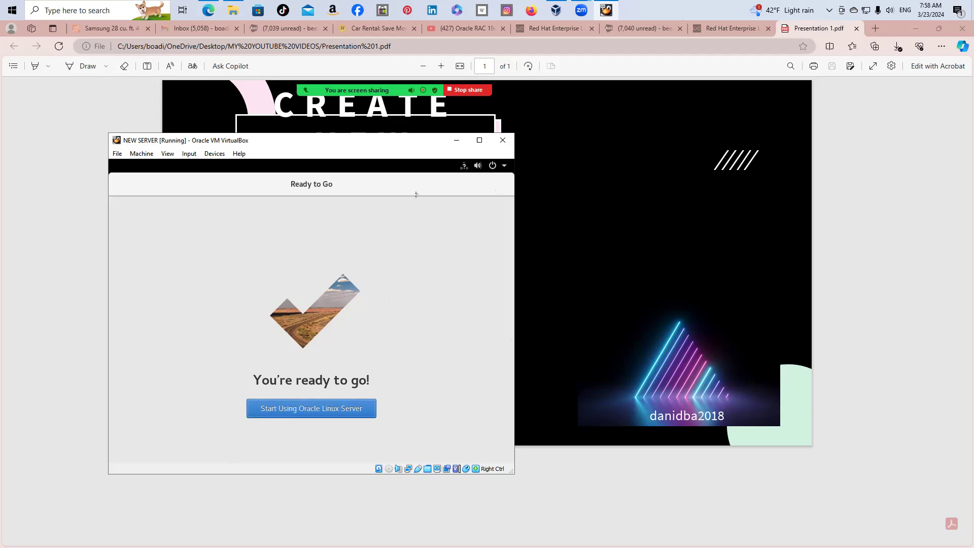
# Start using Oracle Linux Server and minimize the Getting Started help window
pyautogui.click(318, 412)
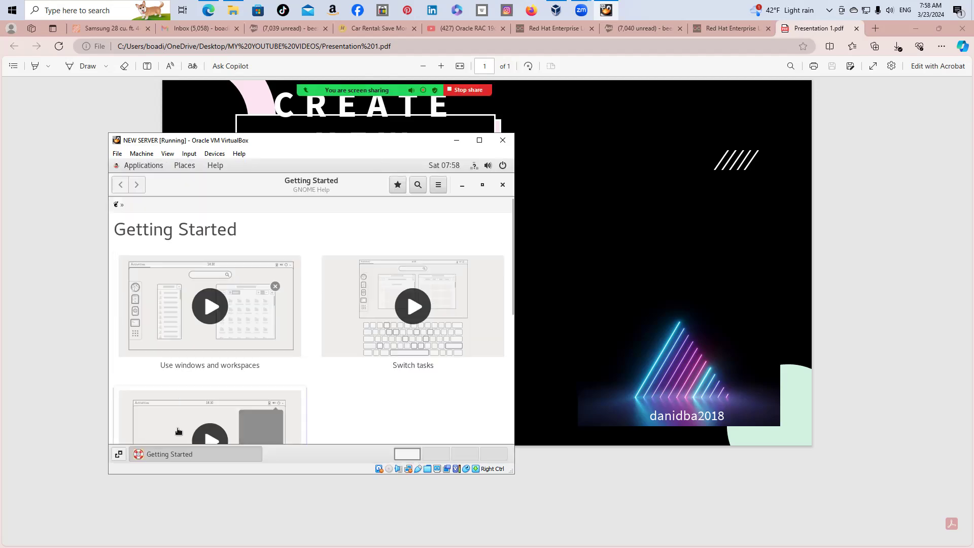
pyautogui.click(180, 455)
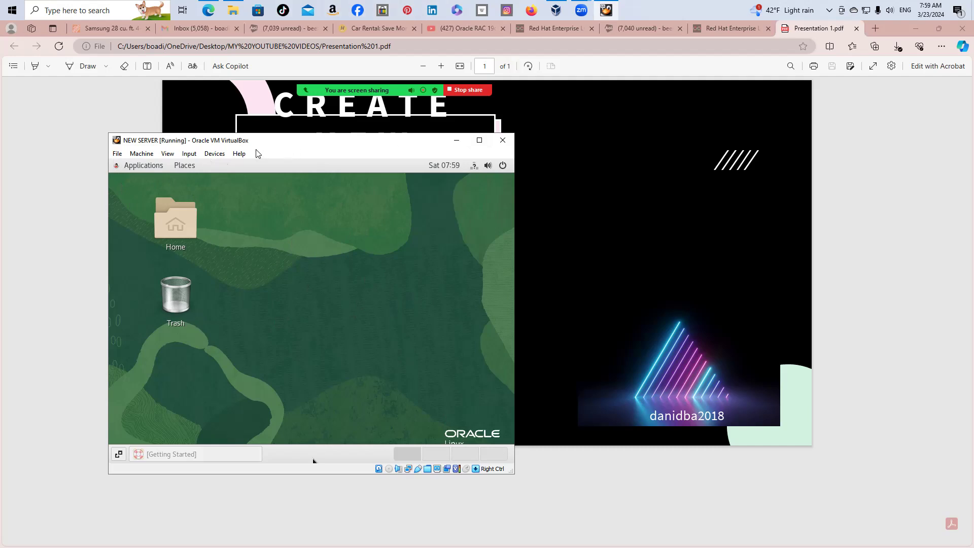
# Insert the Guest Additions CD image from the Devices menu and run its autorun installer
pyautogui.click(215, 153)
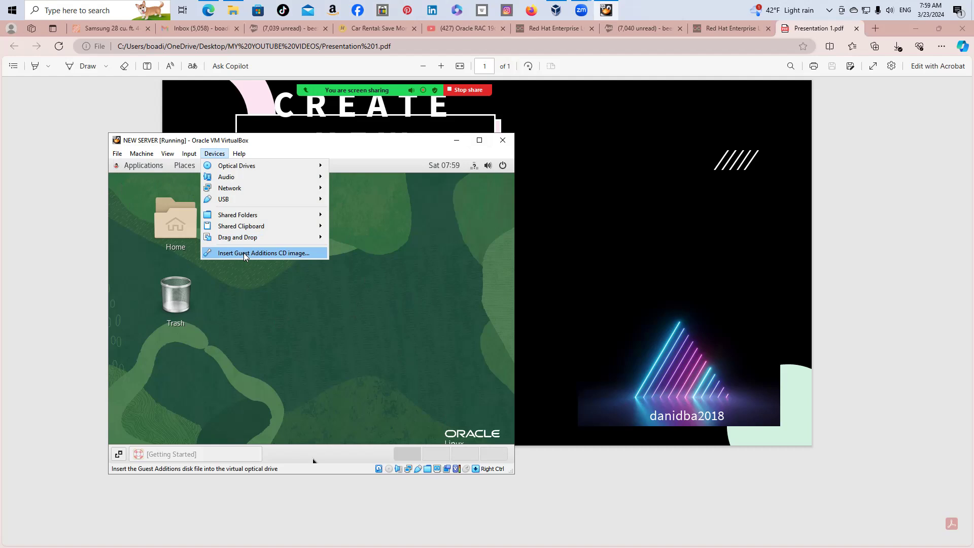
pyautogui.click(243, 252)
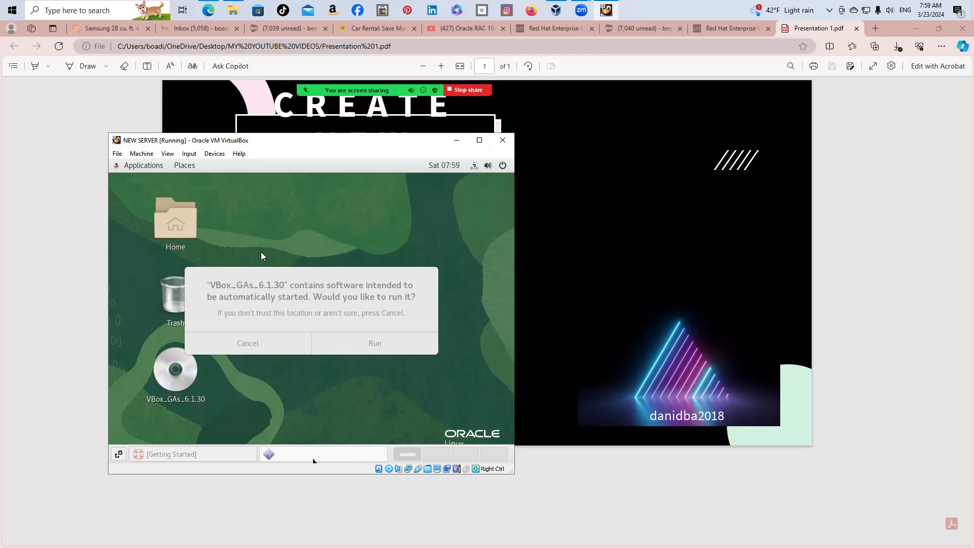
pyautogui.click(376, 344)
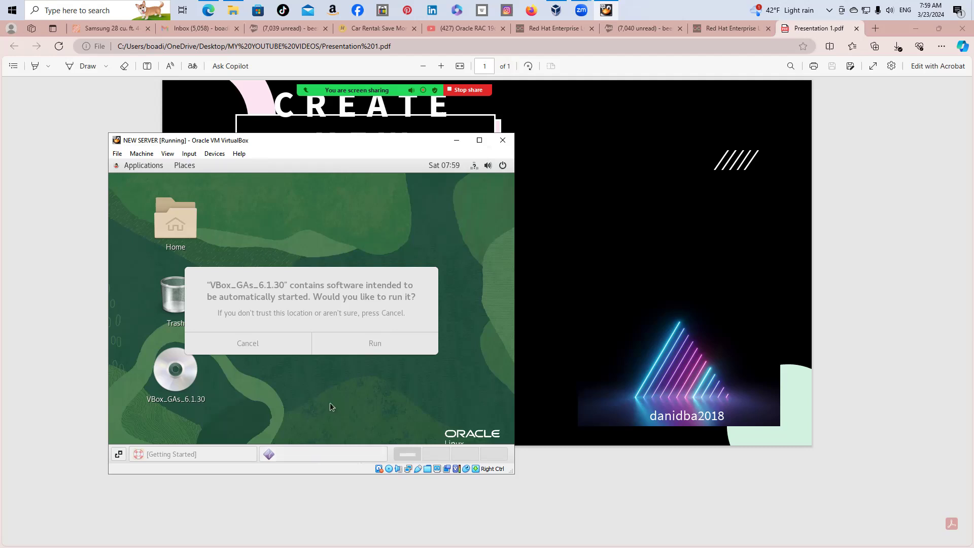
pyautogui.click(374, 344)
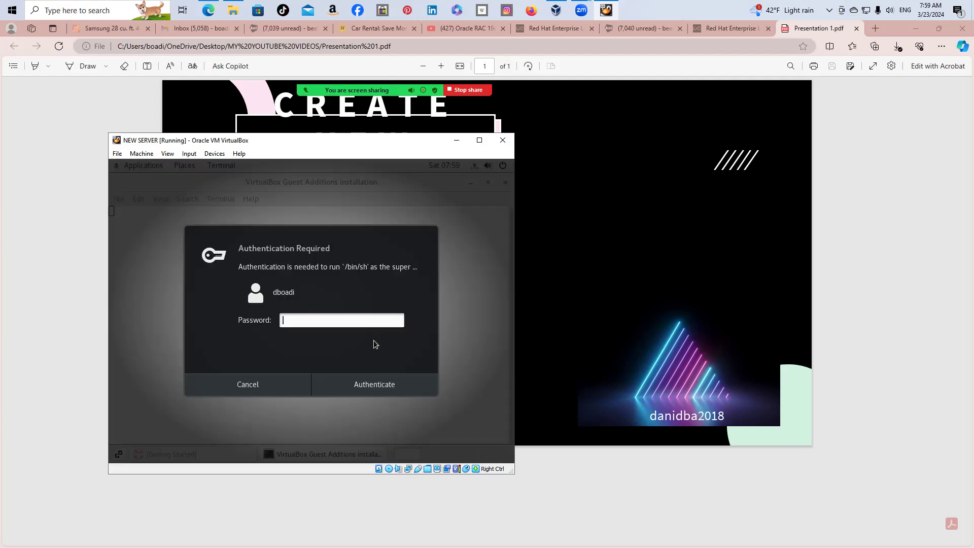
# Authenticate with the account password to run the Guest Additions installer, then dismiss the mouse integration notice
pyautogui.write('•••••••••••')
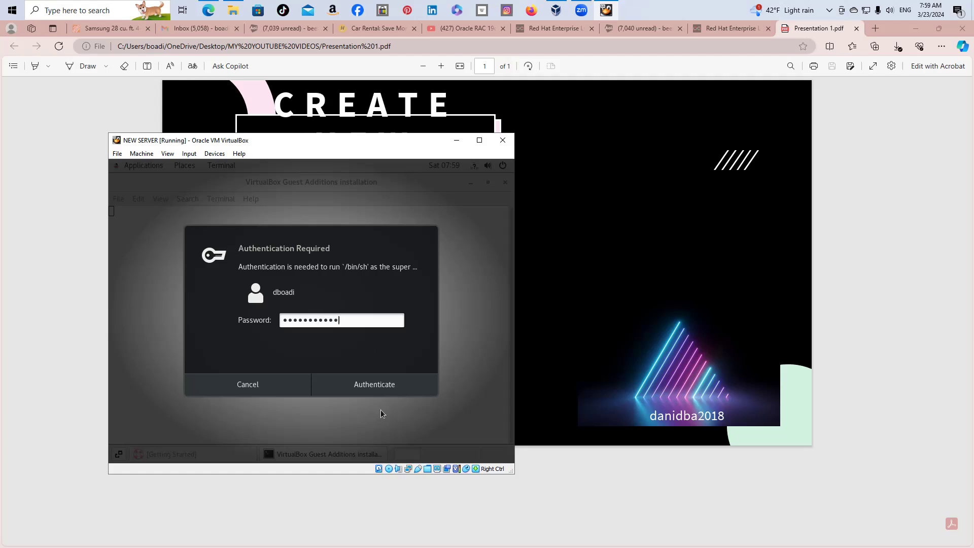
pyautogui.click(375, 384)
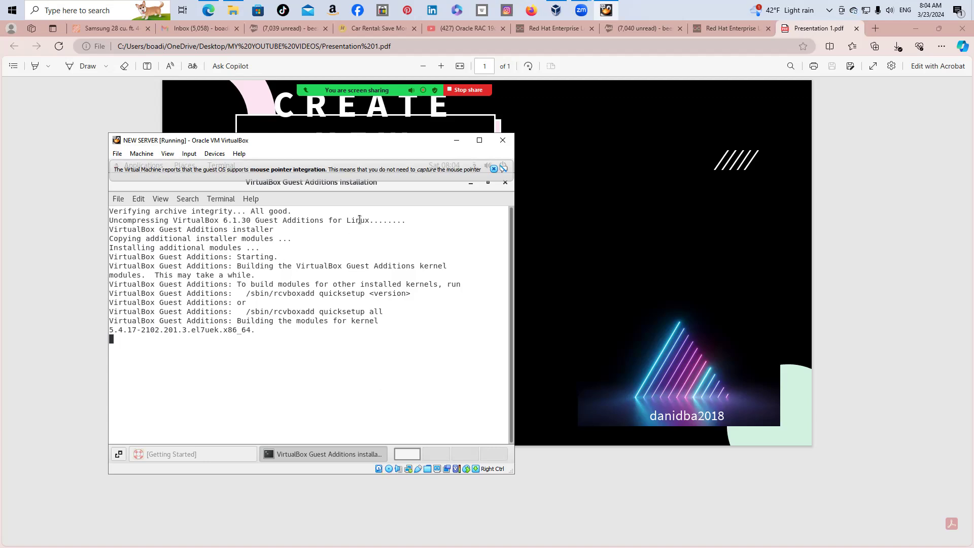
pyautogui.click(494, 168)
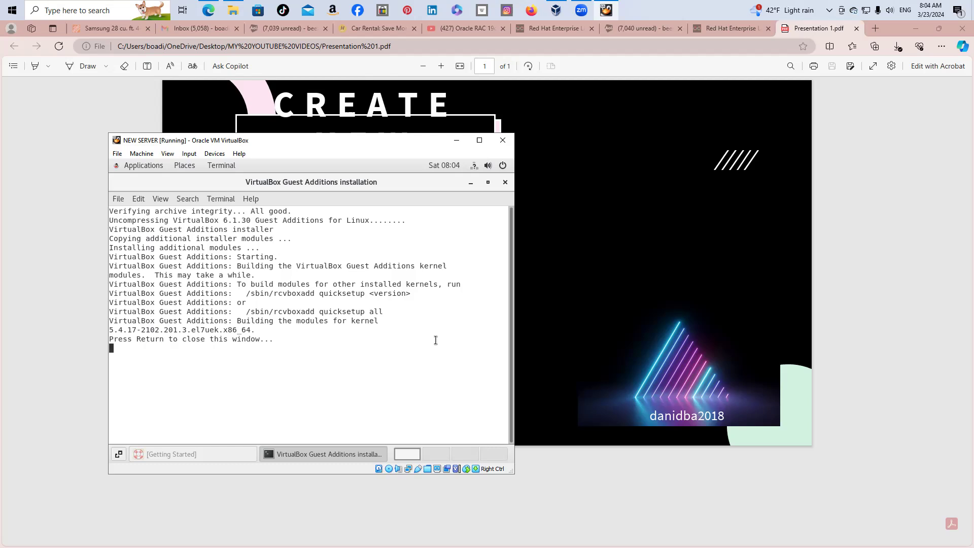
# Close the finished Guest Additions 6.1.30 installer terminal with Return
pyautogui.press('Return')
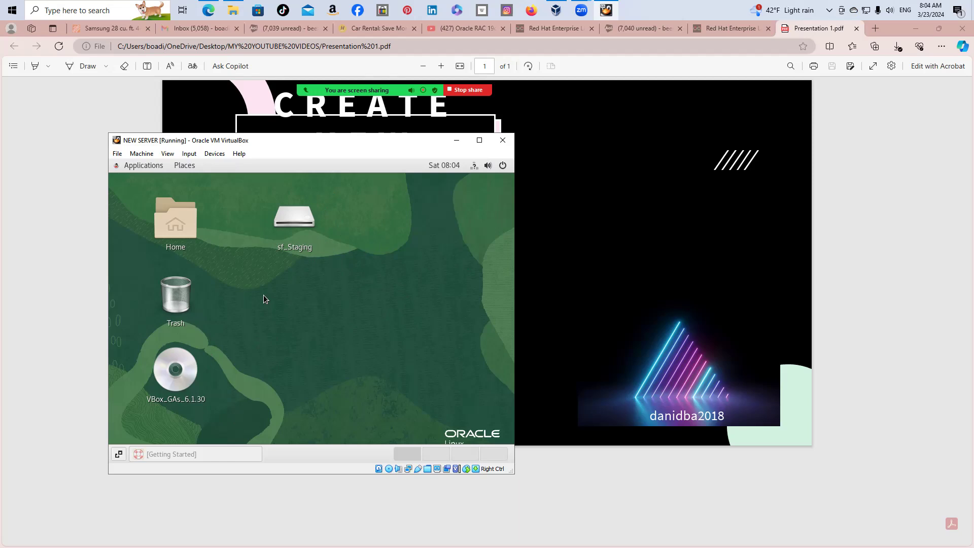
# Launch the guest's Settings from the Applications menu and scroll its sidebar down
pyautogui.click(141, 166)
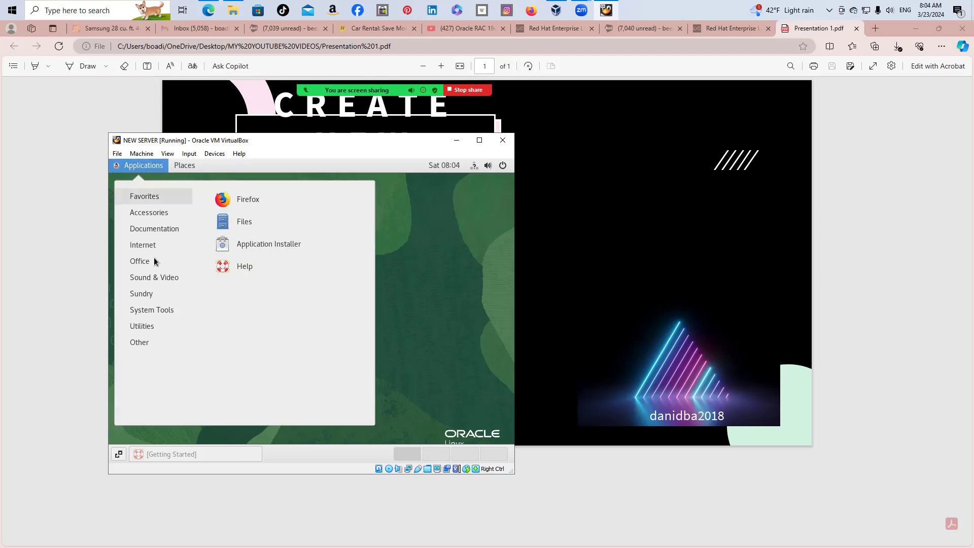
pyautogui.moveTo(160, 307)
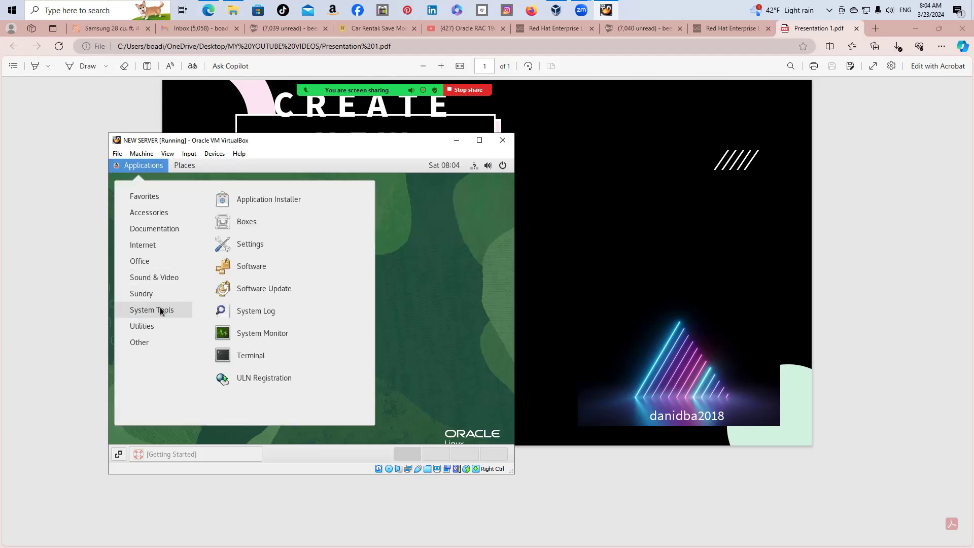
pyautogui.click(247, 244)
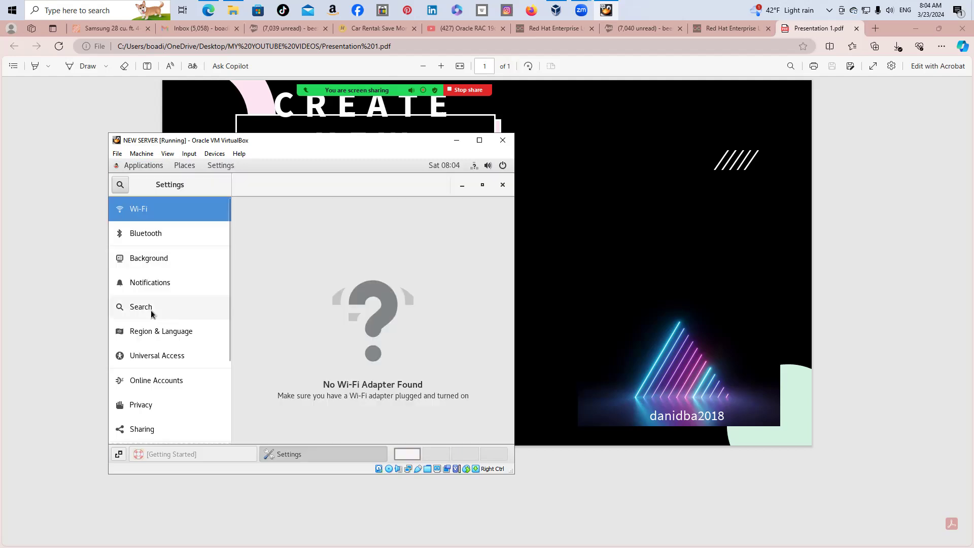
pyautogui.scroll(-5, 151, 310)
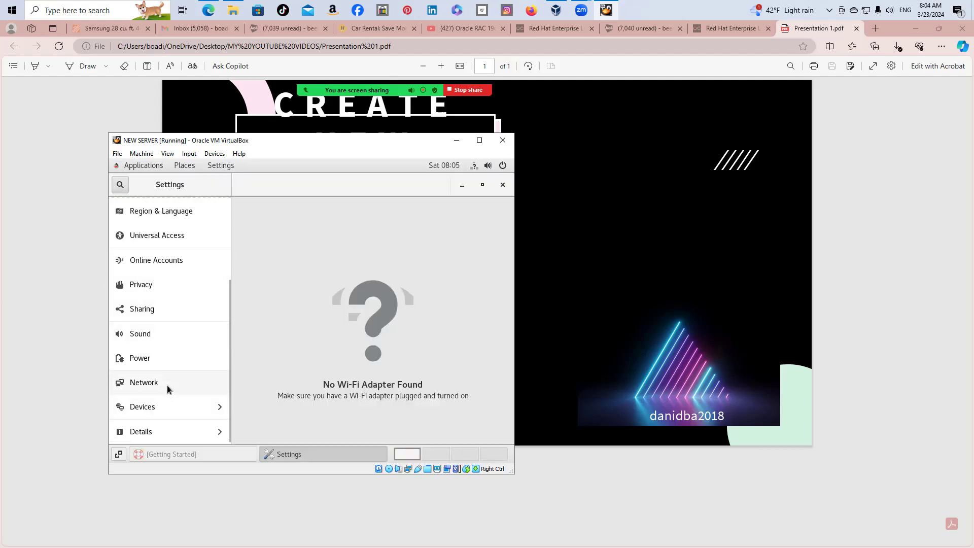
# In Network settings, switch the enp0s3 Ethernet adapter on and open its Wired details
pyautogui.click(167, 386)
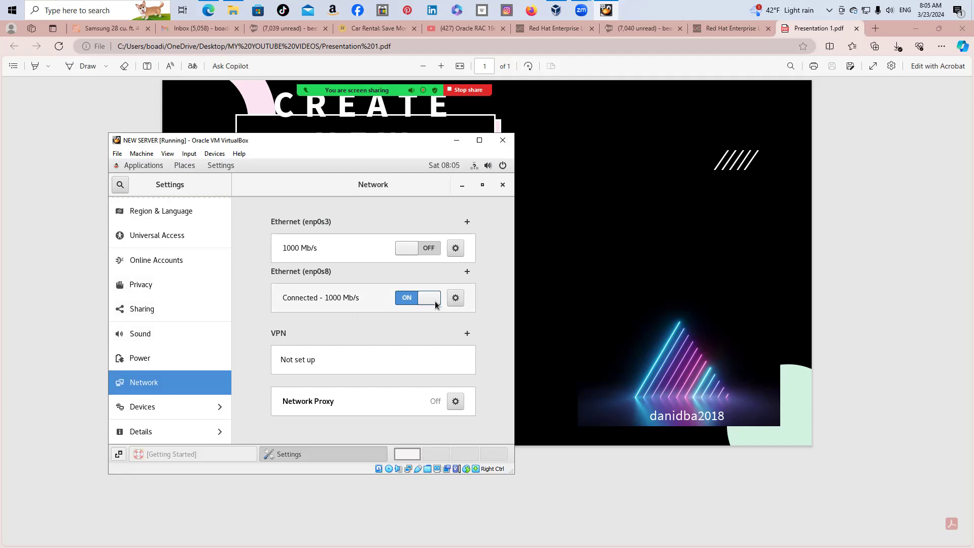
pyautogui.click(430, 248)
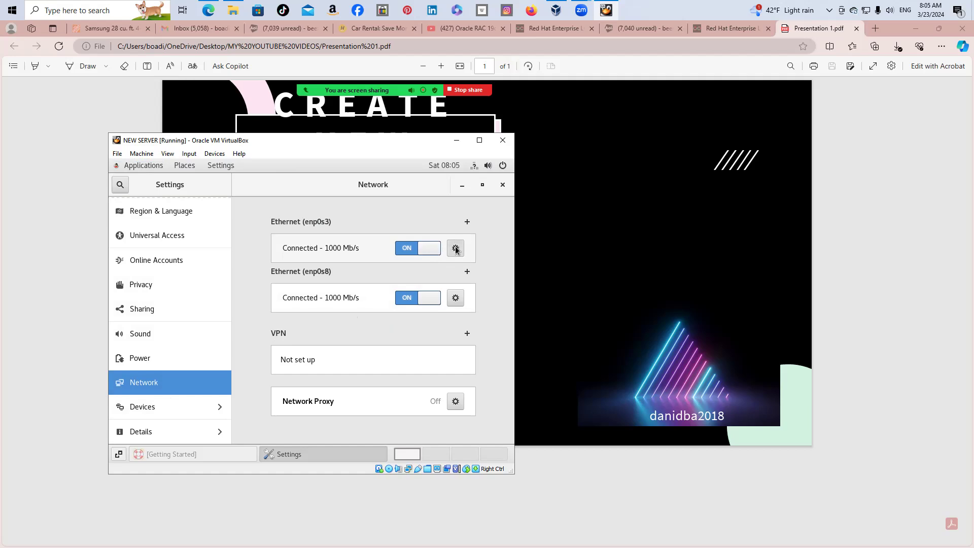
pyautogui.click(455, 248)
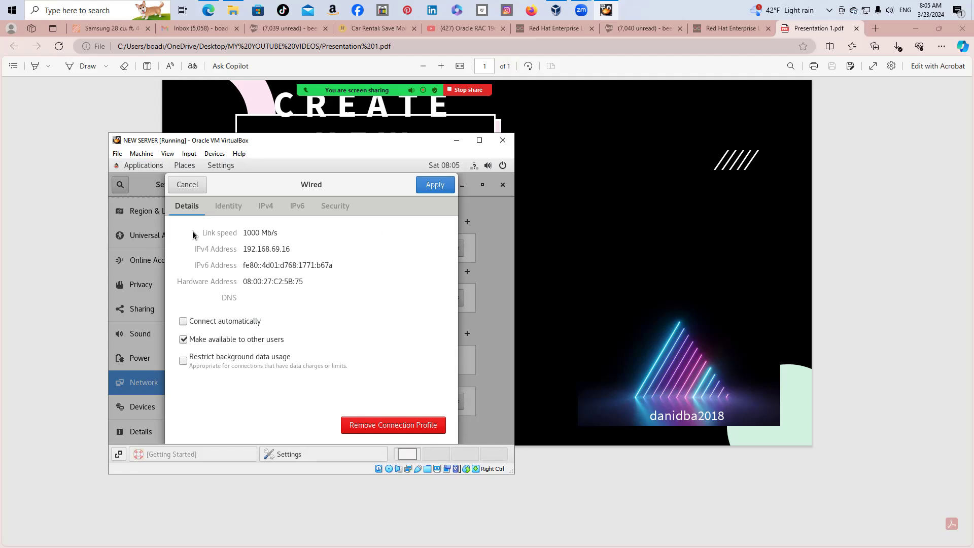
# Copy enp0s3's current IPv4 address 192.168.69.16 and enable automatic connection
pyautogui.moveTo(244, 249); pyautogui.dragTo(291, 251)
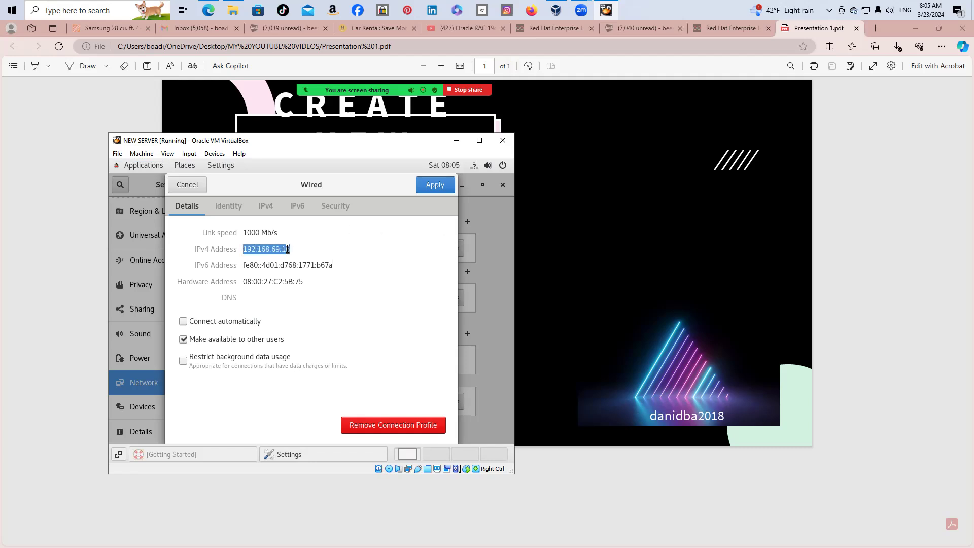
pyautogui.rightClick(289, 249)
pyautogui.click(319, 274)
pyautogui.click(183, 321)
# Set enp0s3 to manual IPv4 192.168.69.16, netmask 255.255.255.0, and apply
pyautogui.click(266, 206)
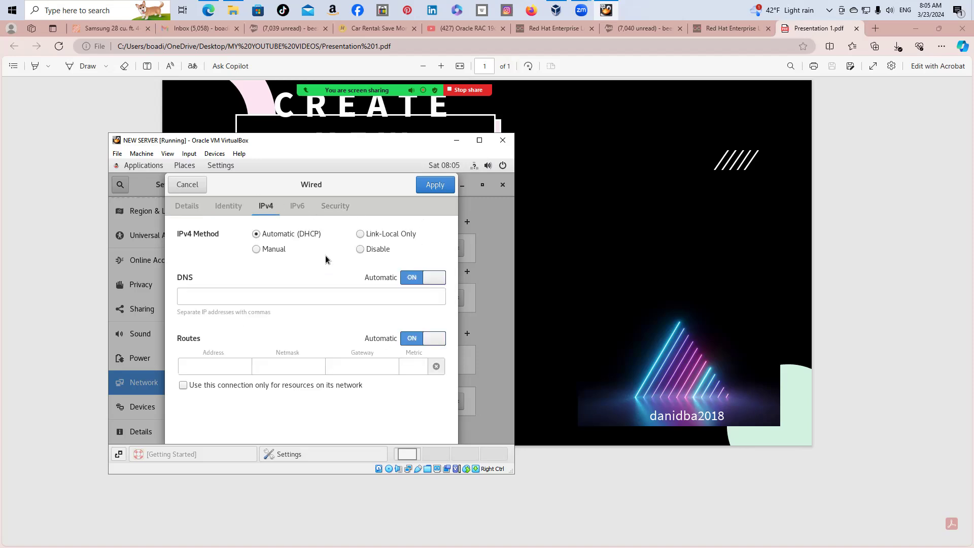
pyautogui.click(257, 249)
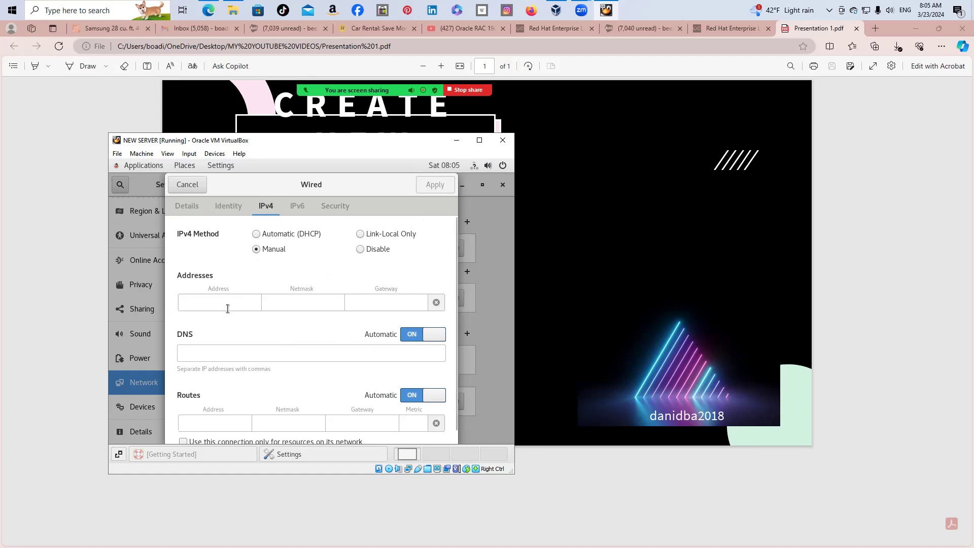
pyautogui.click(211, 295)
pyautogui.rightClick(210, 296)
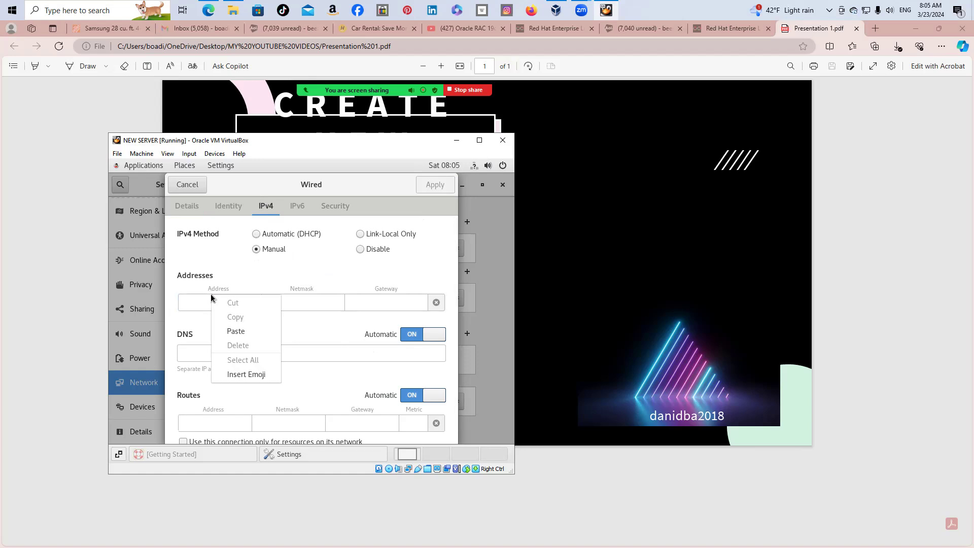
pyautogui.click(228, 331)
pyautogui.click(301, 302)
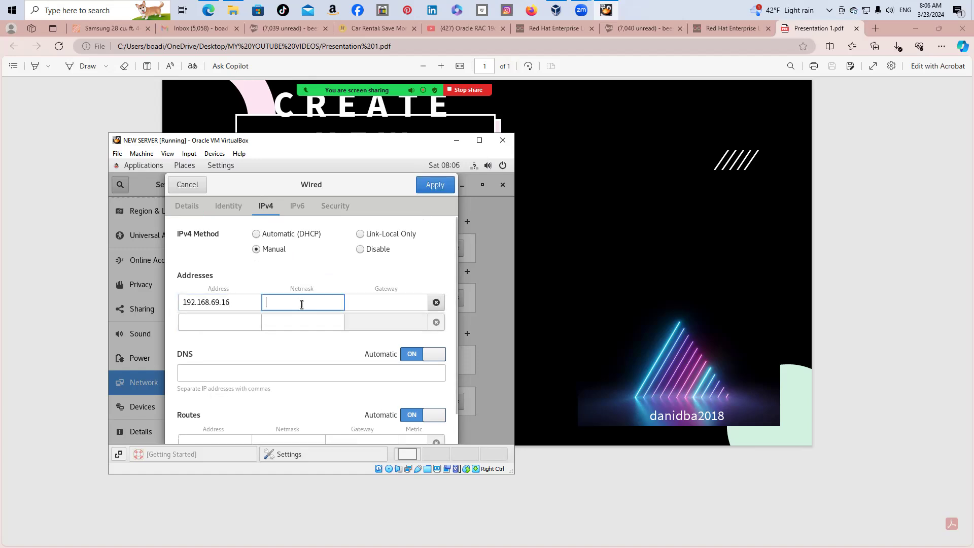
pyautogui.write('255.255.255')
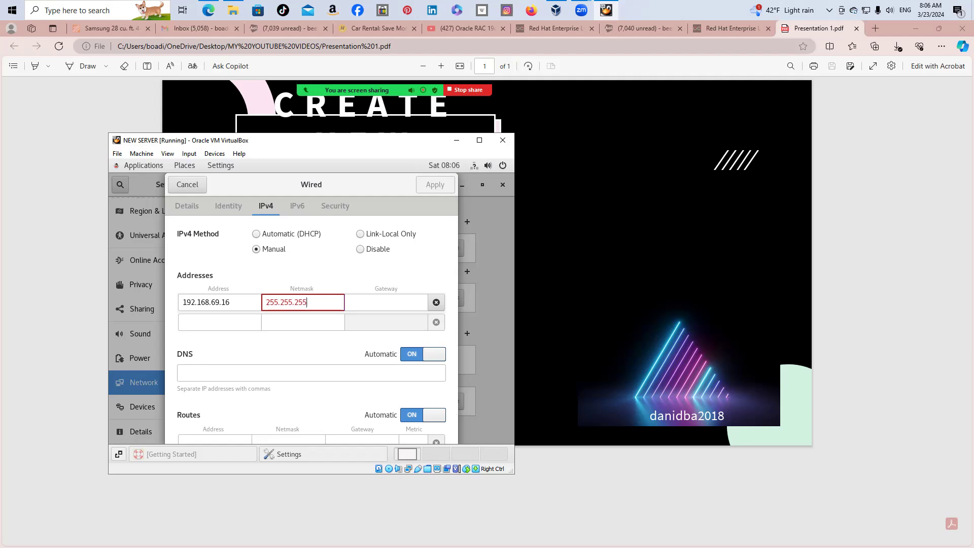
pyautogui.write('.0')
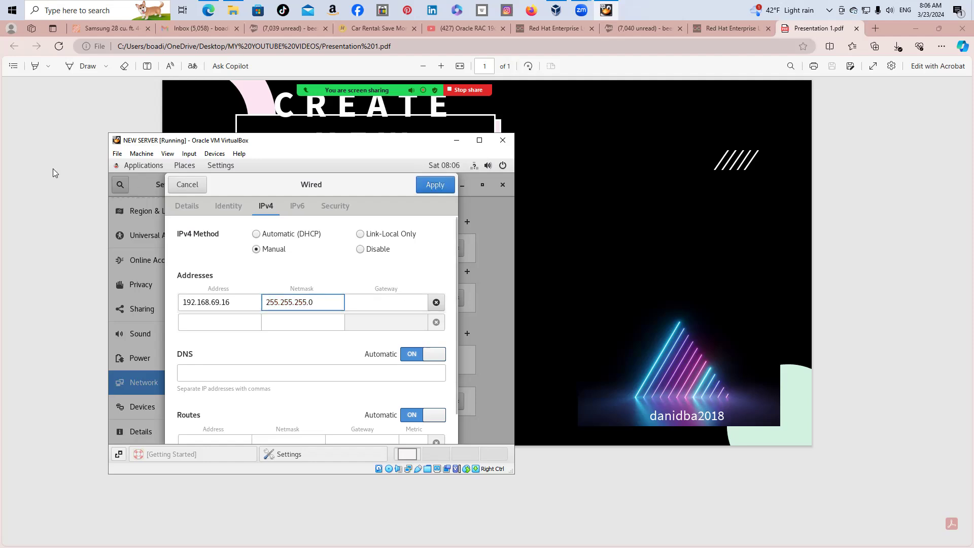
pyautogui.click(437, 185)
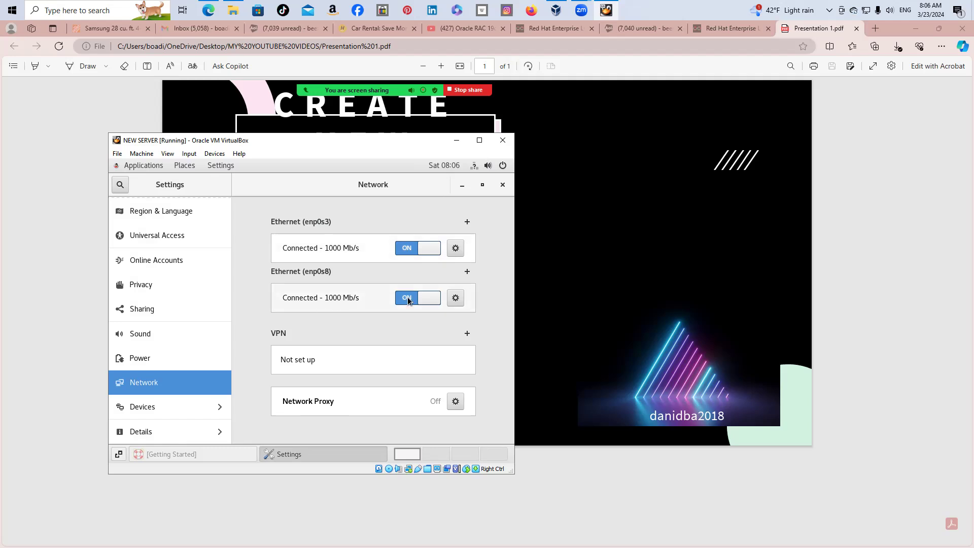
# Open the enp0s8 connection details and copy its current IPv4 address 192.168.1.4
pyautogui.click(456, 298)
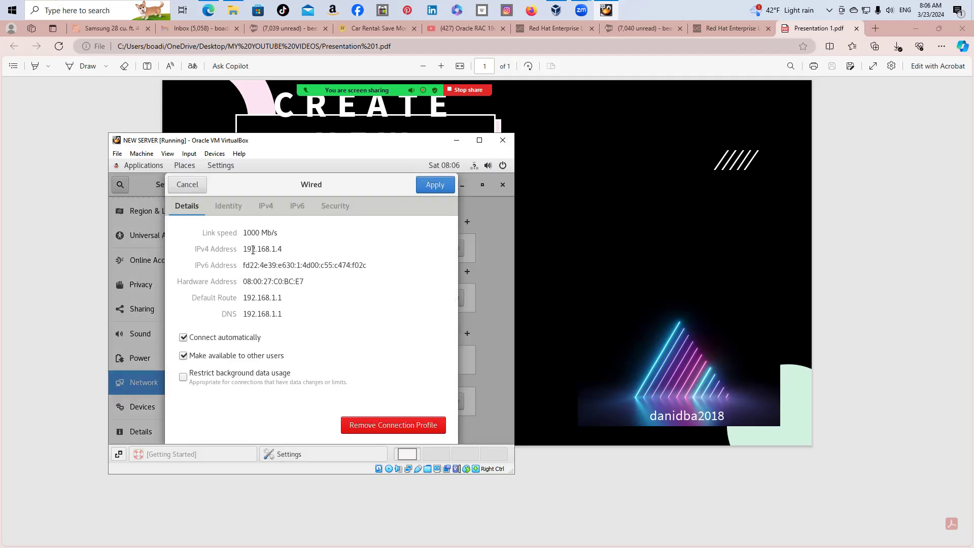
pyautogui.moveTo(244, 249); pyautogui.dragTo(280, 250)
pyautogui.rightClick(280, 249)
pyautogui.click(309, 272)
# Switch enp0s8 to manual IPv4 with address 192.168.1.4 and netmask 255.255.255.0
pyautogui.click(266, 207)
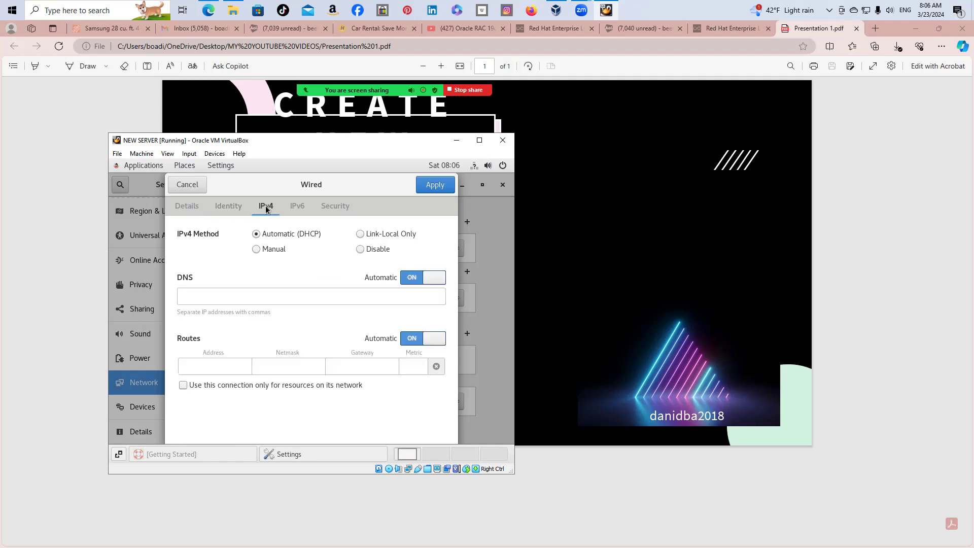
pyautogui.click(255, 249)
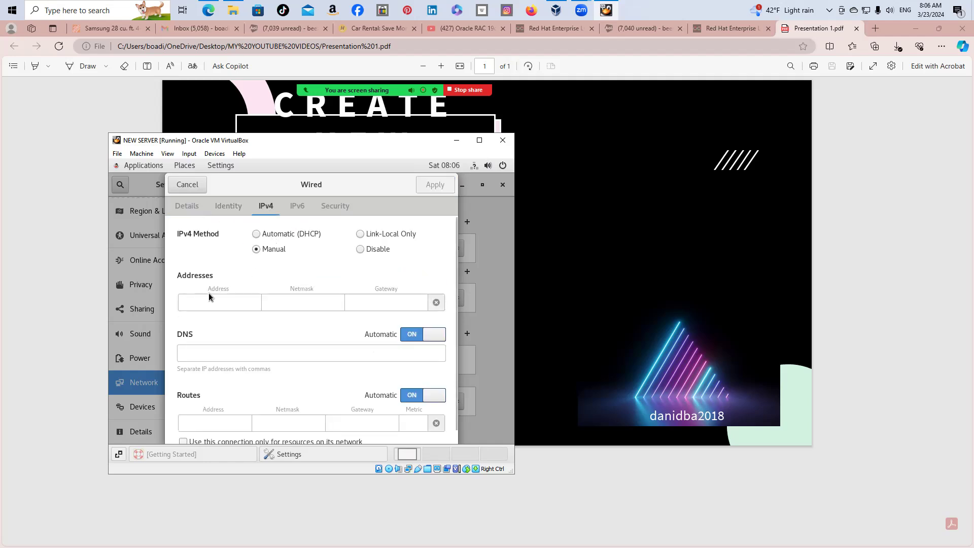
pyautogui.rightClick(204, 299)
pyautogui.click(222, 336)
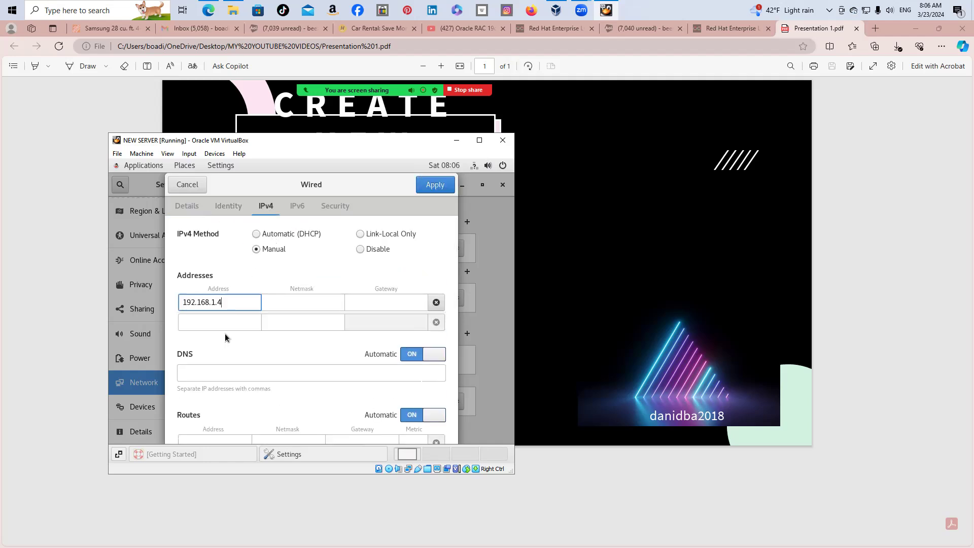
pyautogui.click(300, 299)
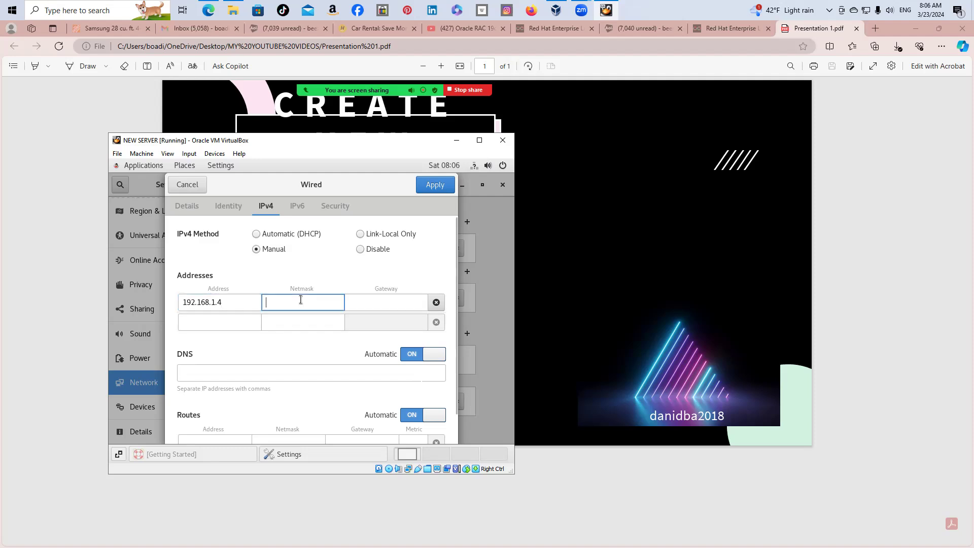
pyautogui.write('255')
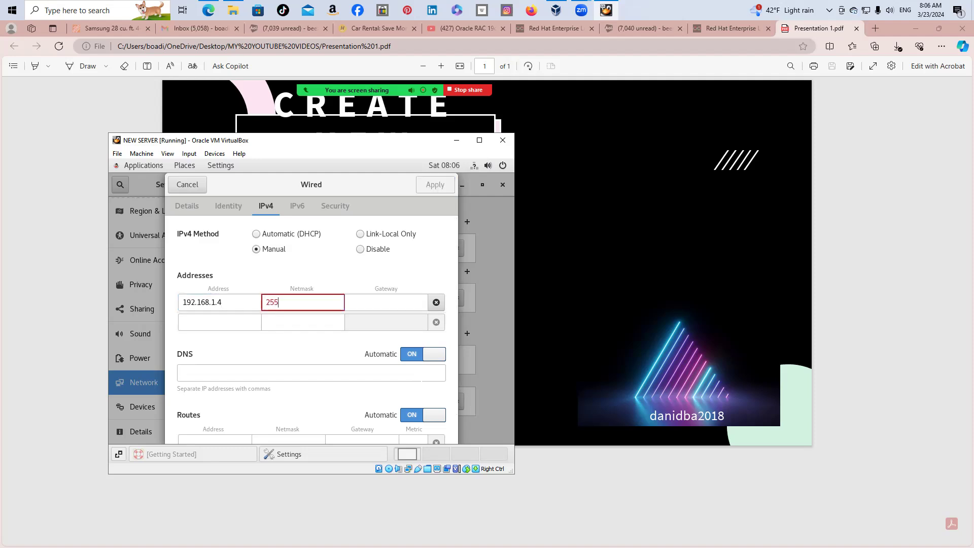
pyautogui.write('.255.255.0')
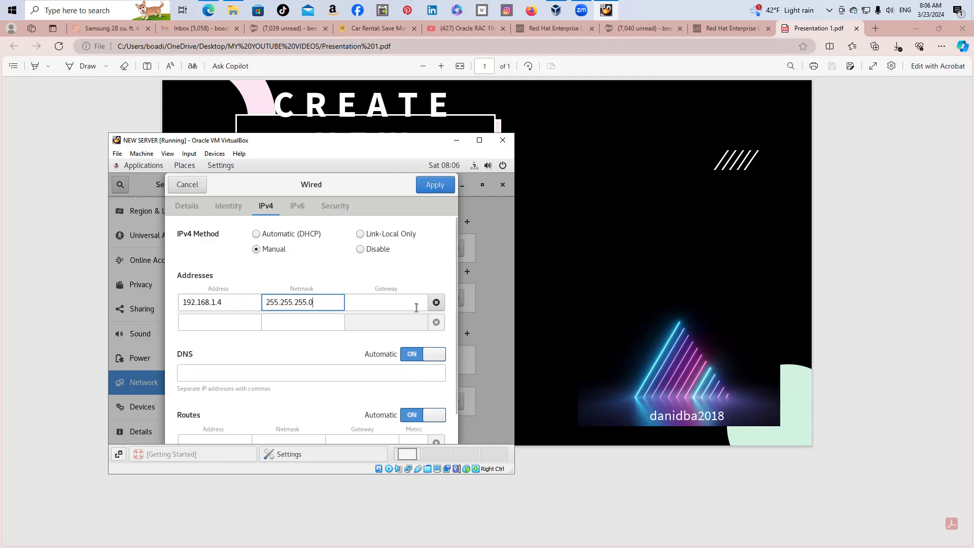
# Set gateway and DNS to 192.168.1.1 for enp0s8 and apply the settings
pyautogui.click(389, 299)
pyautogui.rightClick(389, 300)
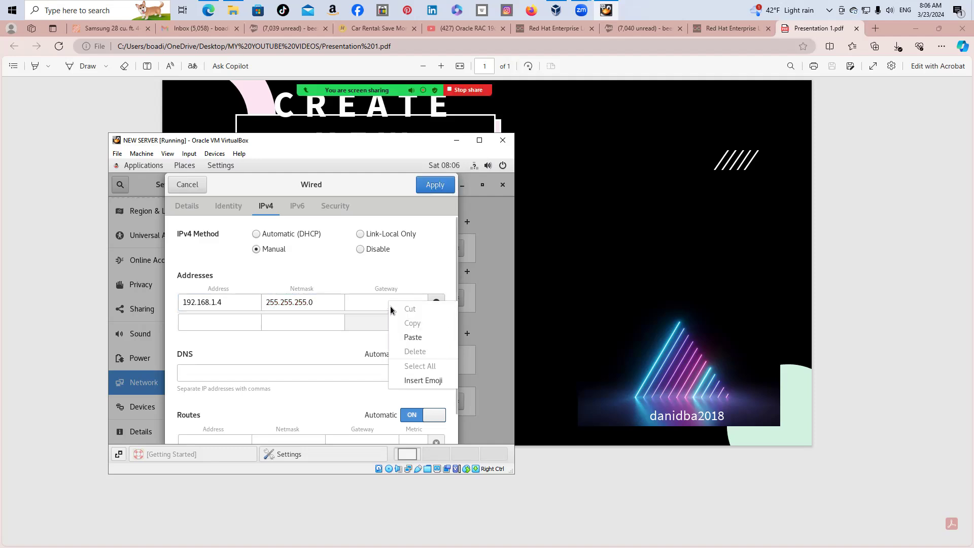
pyautogui.click(429, 340)
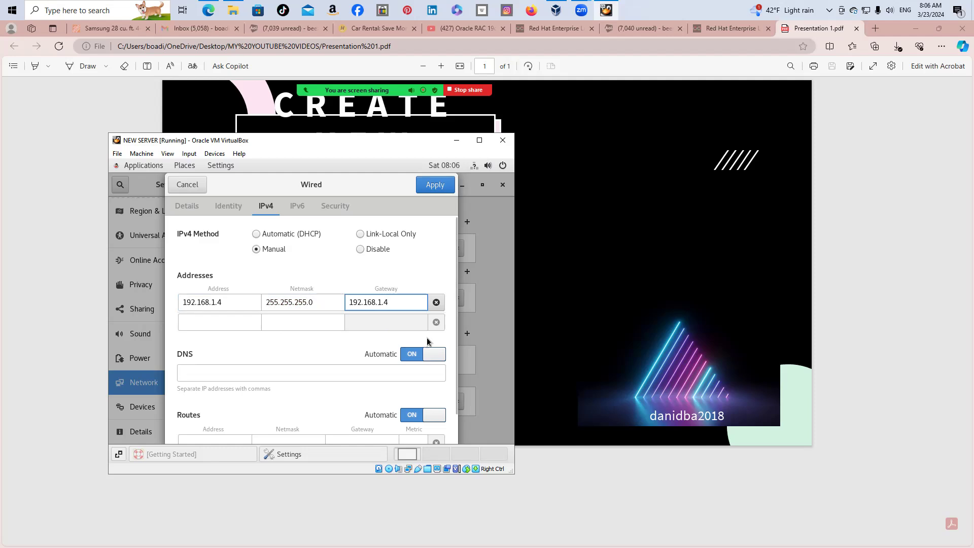
pyautogui.press('BackSpace')
pyautogui.write('1')
pyautogui.click(209, 371)
pyautogui.rightClick(208, 372)
pyautogui.click(253, 321)
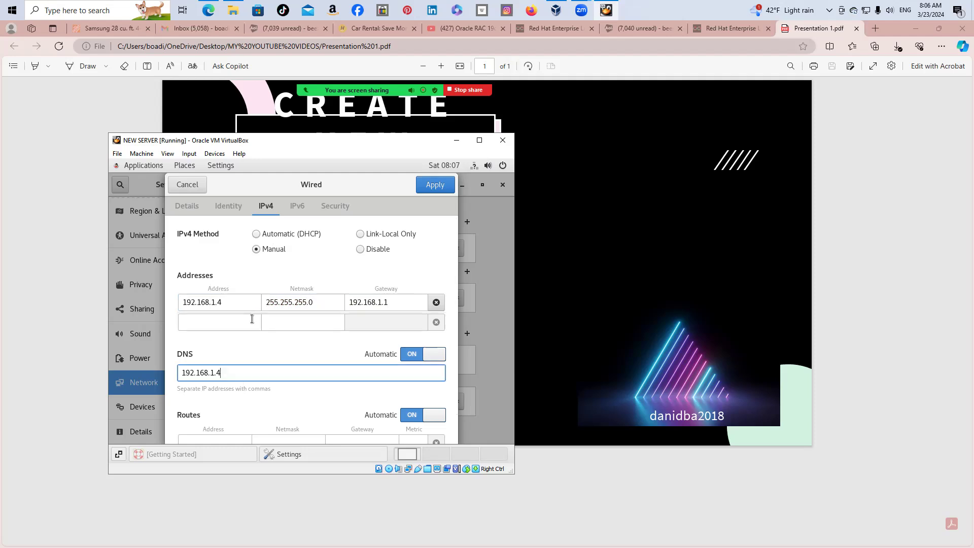
pyautogui.press('BackSpace')
pyautogui.write('1')
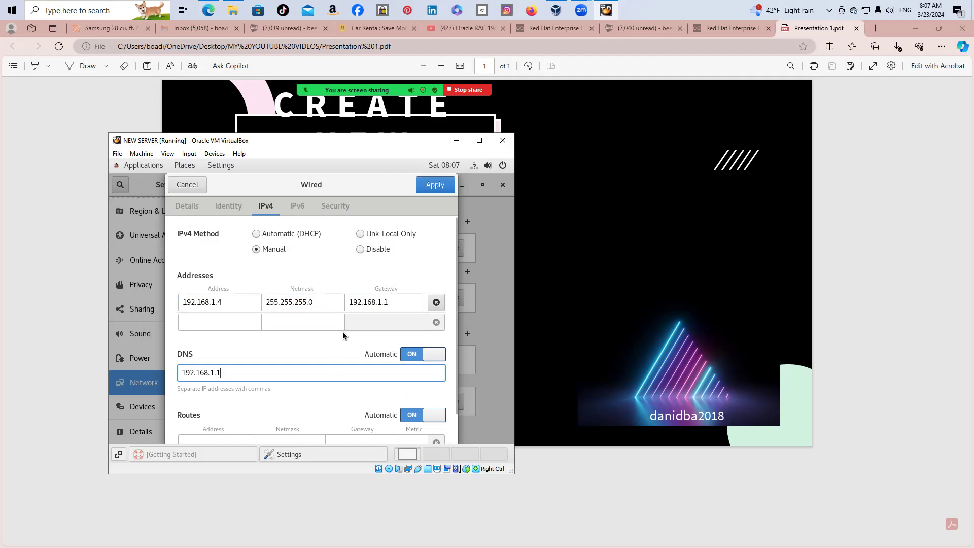
pyautogui.click(424, 187)
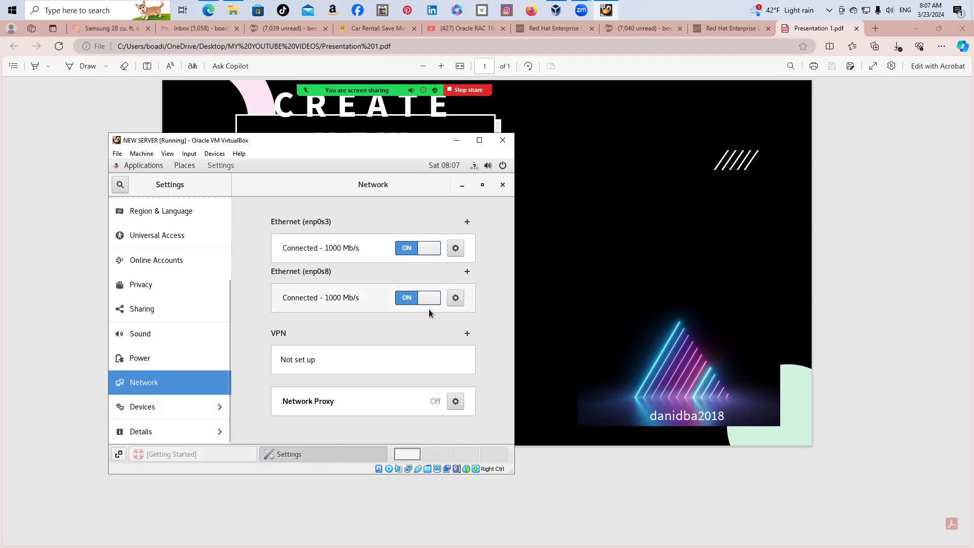
# Close the guest network settings, then maximize, restore and drag the VM window up-left
pyautogui.click(502, 185)
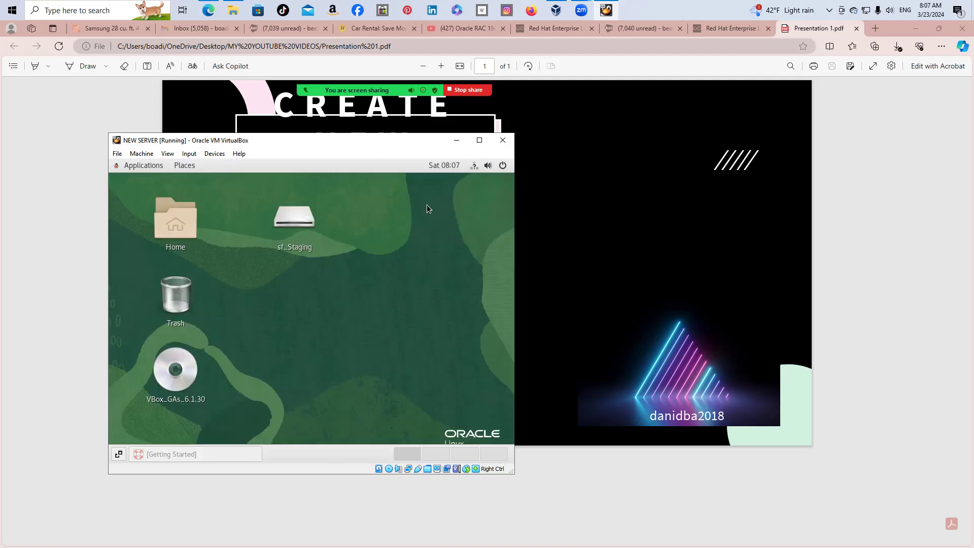
pyautogui.click(481, 146)
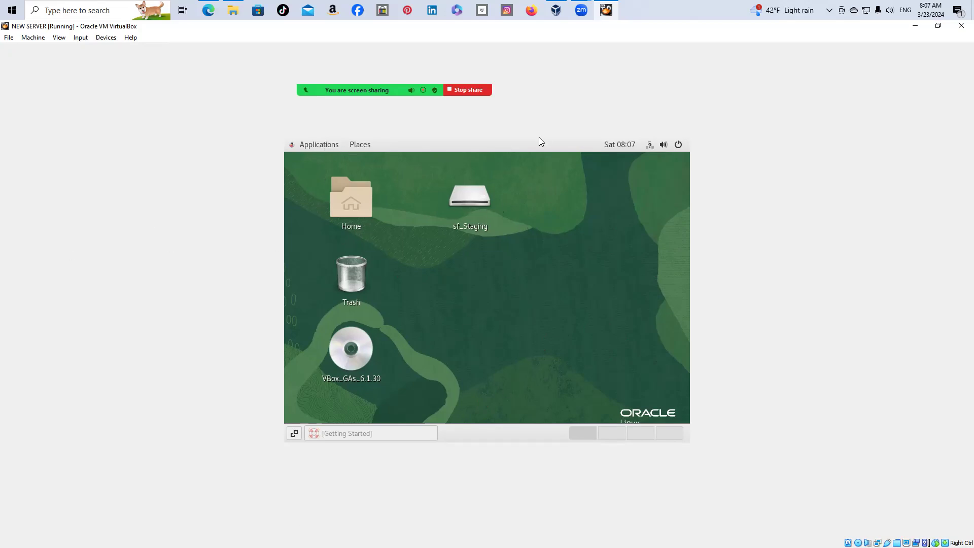
pyautogui.click(938, 26)
pyautogui.moveTo(362, 148); pyautogui.dragTo(308, 134)
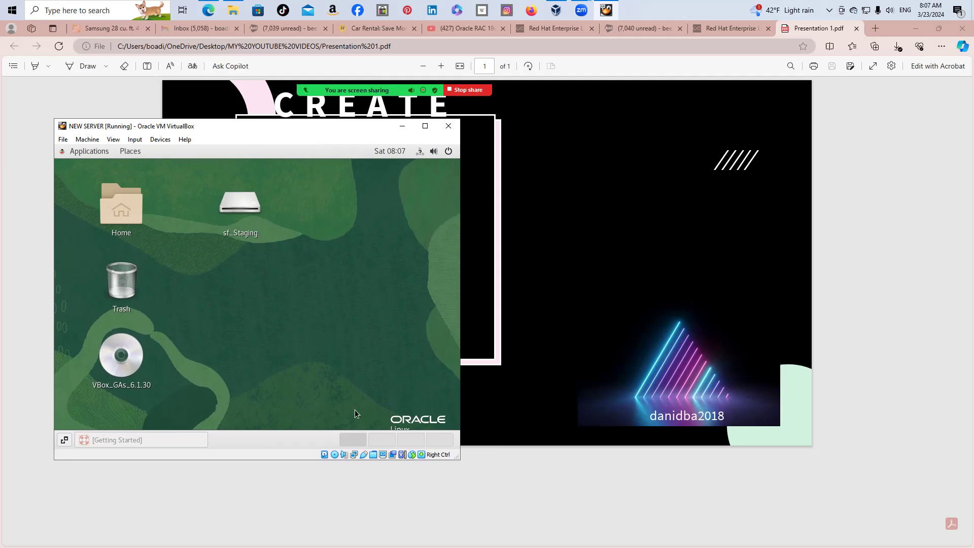
# Start a Terminal from the guest's Applications > System Tools menu
pyautogui.click(90, 151)
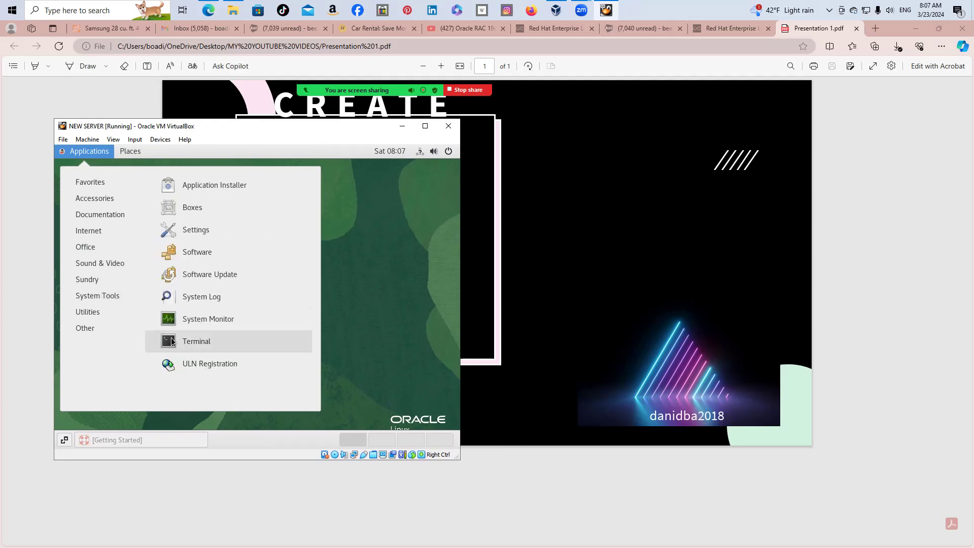
pyautogui.click(172, 342)
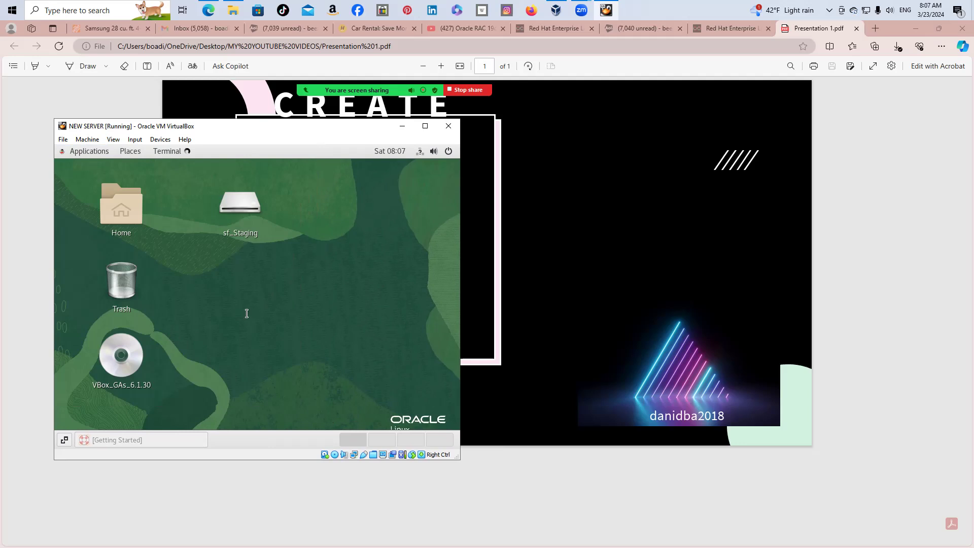
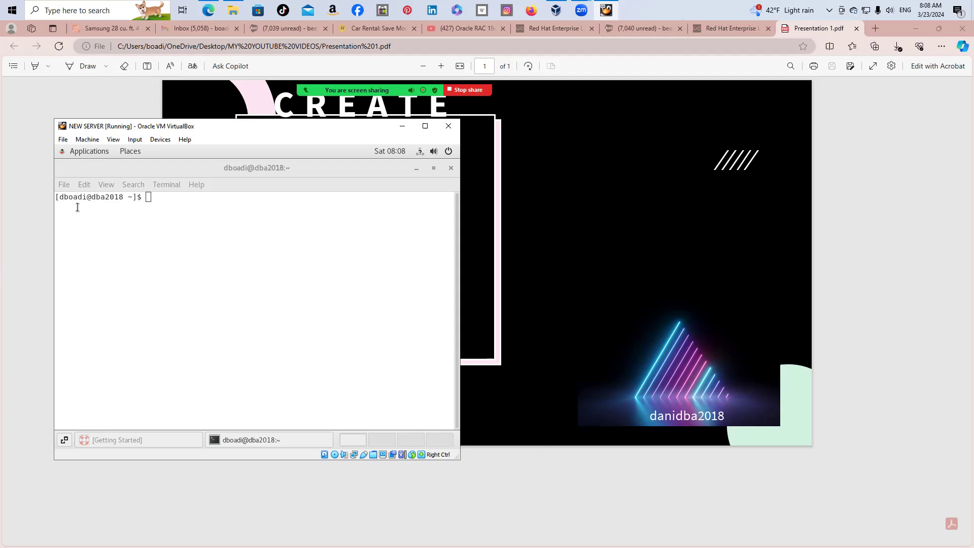
# Become root with su in the VM terminal and run ifconfig, showing virbr0 at 192.168.122.1
pyautogui.click(156, 206)
pyautogui.write('sa')
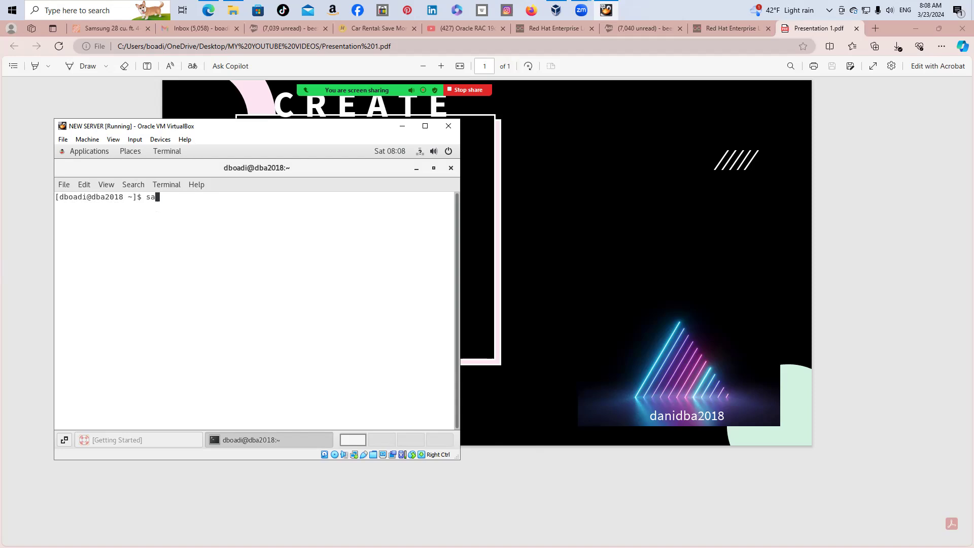
pyautogui.press('BackSpace')
pyautogui.write('u')
pyautogui.press('Return')
pyautogui.press('Return')
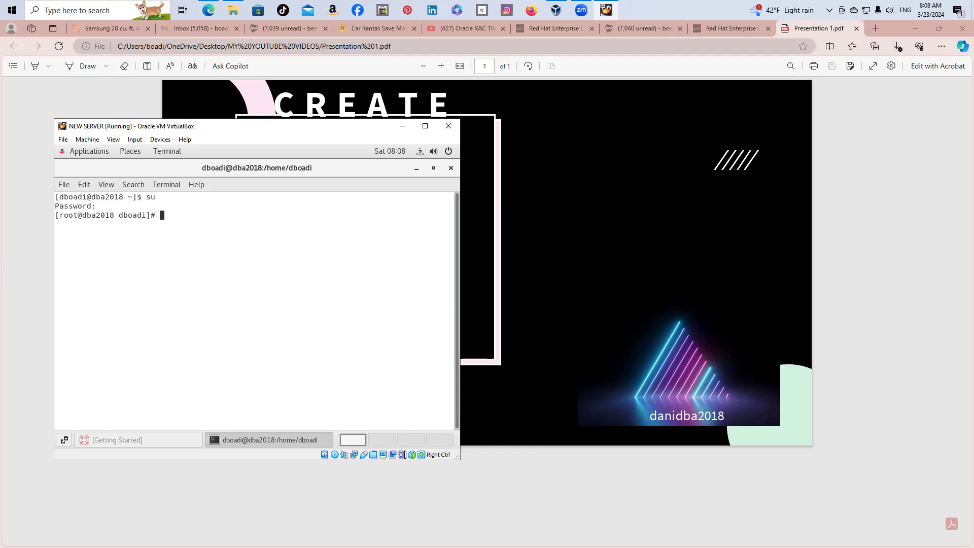
pyautogui.write('ifconfig')
pyautogui.press('Return')
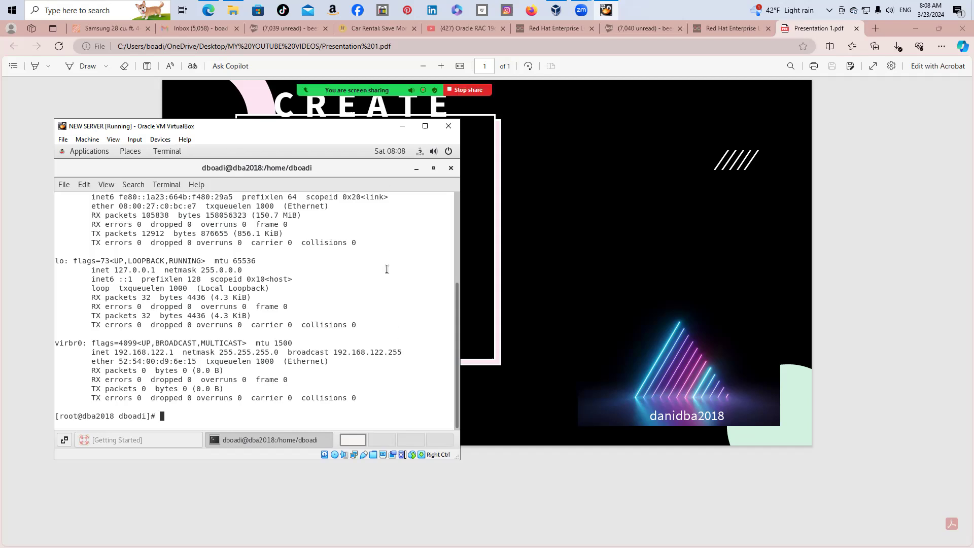
# Highlight the enp0s3 and enp0s8 (192.168.1.4) inet addresses in the ifconfig output
pyautogui.scroll(5, 386, 269)
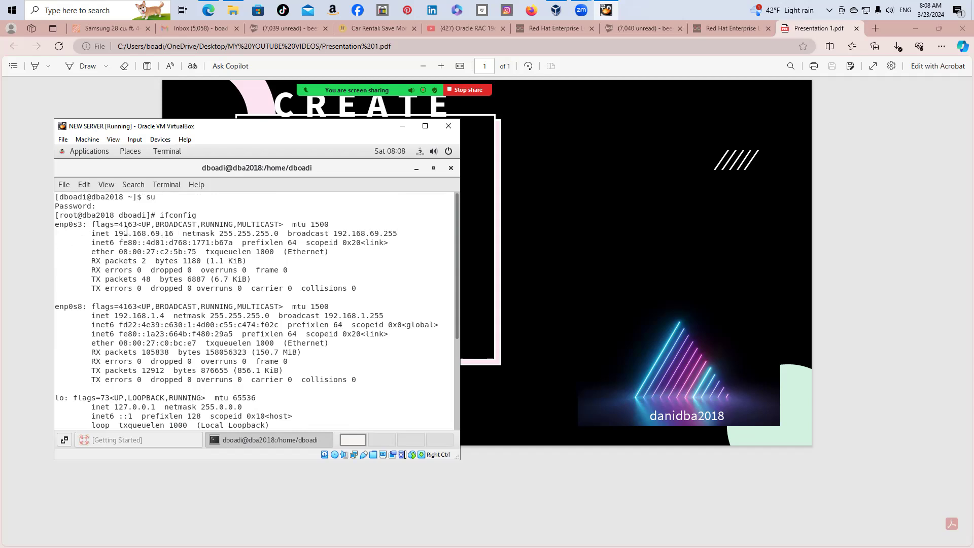
pyautogui.moveTo(114, 233); pyautogui.dragTo(174, 233)
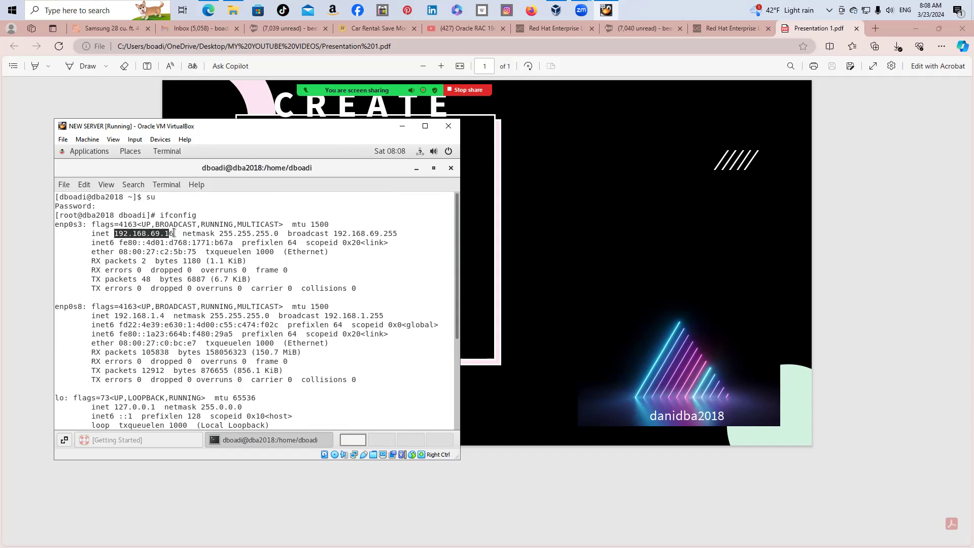
pyautogui.click(343, 262)
pyautogui.scroll(-1, 342, 261)
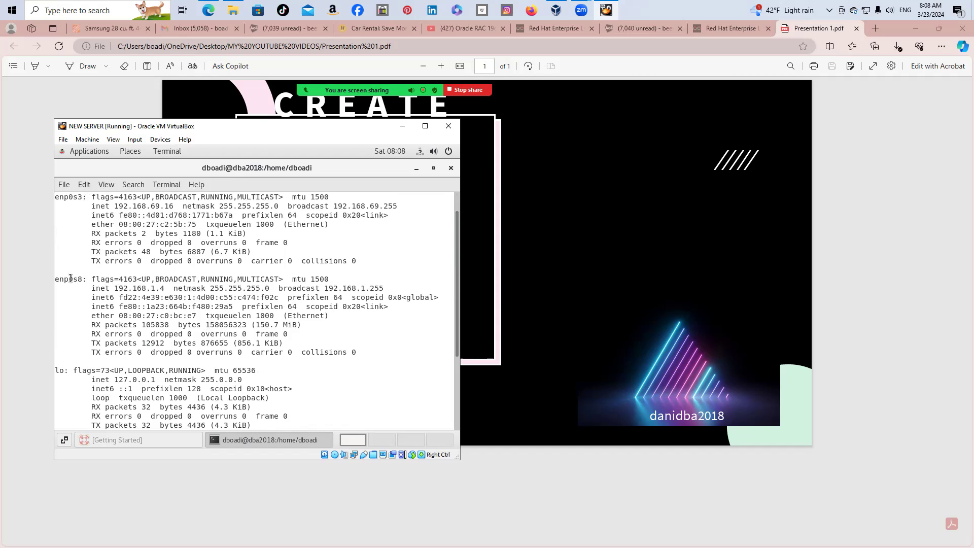
pyautogui.moveTo(116, 289); pyautogui.dragTo(166, 289)
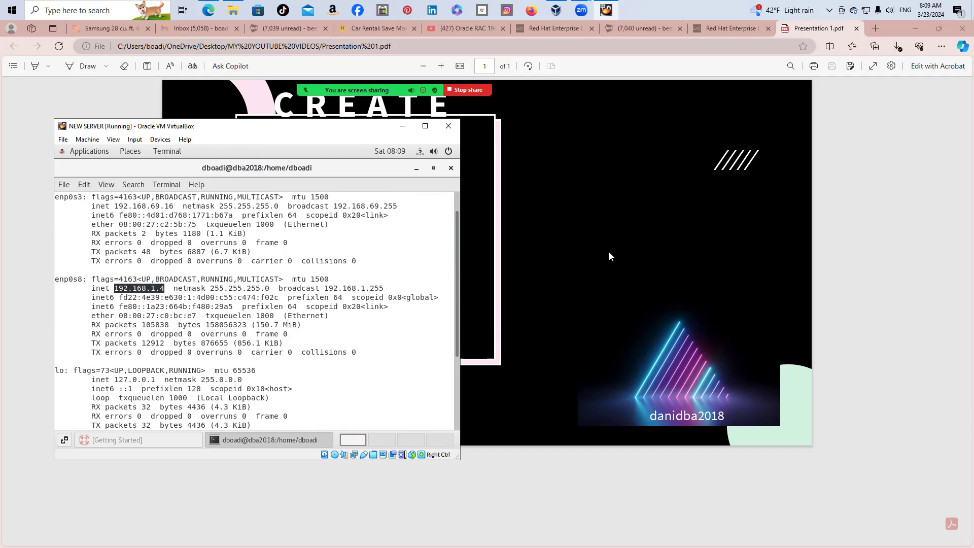
pyautogui.click(402, 237)
# Clear the terminal back to an empty root prompt
pyautogui.scroll(-3, 407, 250)
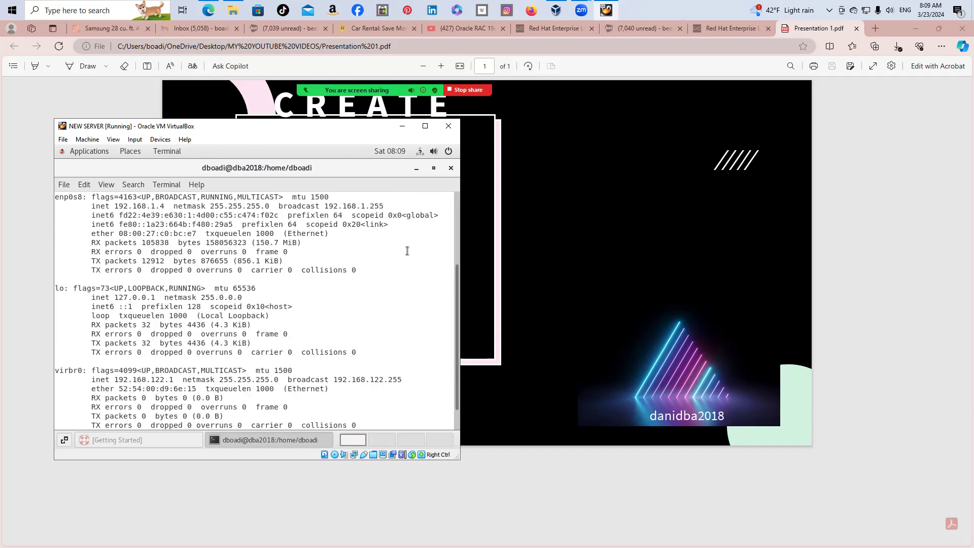
pyautogui.scroll(4, 407, 250)
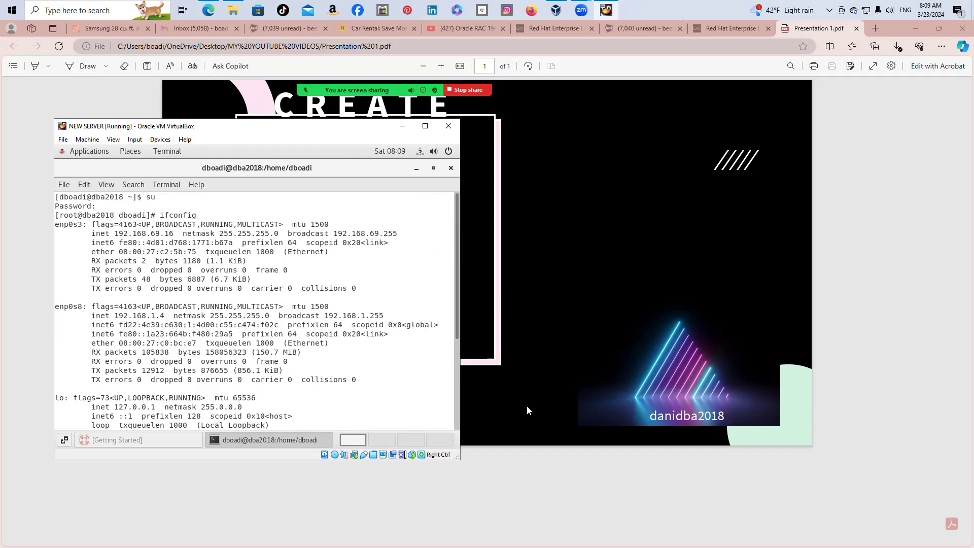
pyautogui.scroll(-5, 399, 279)
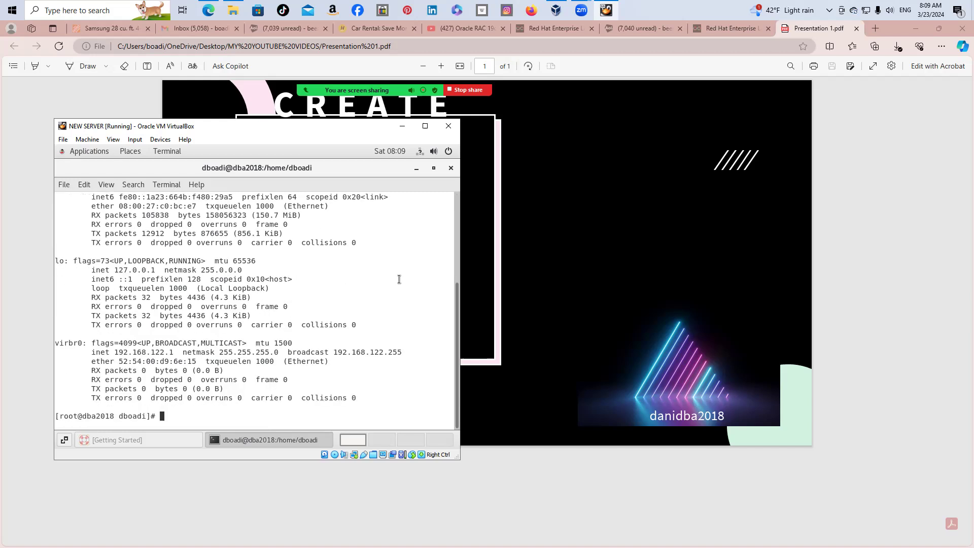
pyautogui.write('clear')
pyautogui.press('Return')
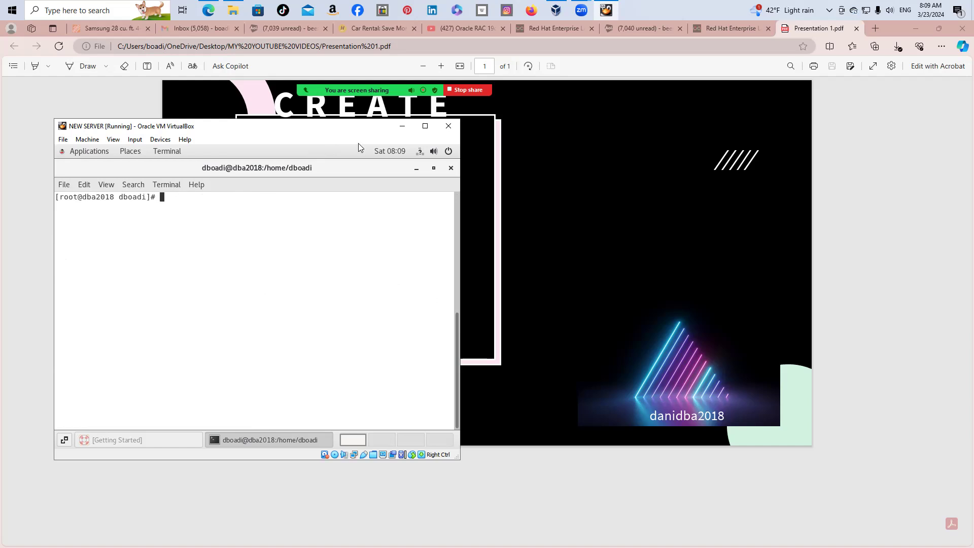
# Run ifconfig again, fixing a typo in the command
pyautogui.write('ifconfifg')
pyautogui.press('BackSpace')
pyautogui.press('BackSpace')
pyautogui.write('g')
pyautogui.press('Return')
# Copy the enp0s3 address 192.168.69.16 from the ifconfig listing
pyautogui.scroll(2, 272, 253)
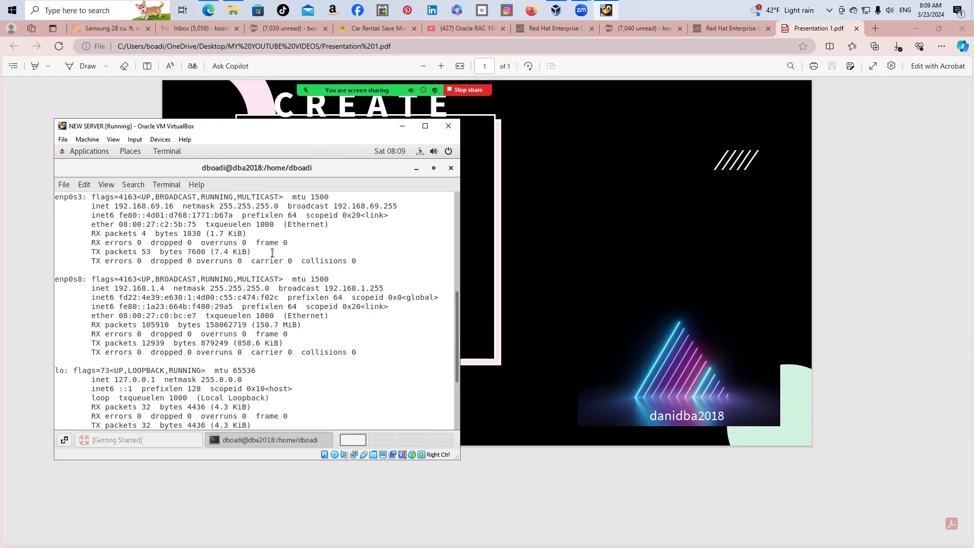
pyautogui.scroll(4, 273, 252)
pyautogui.scroll(5, 229, 264)
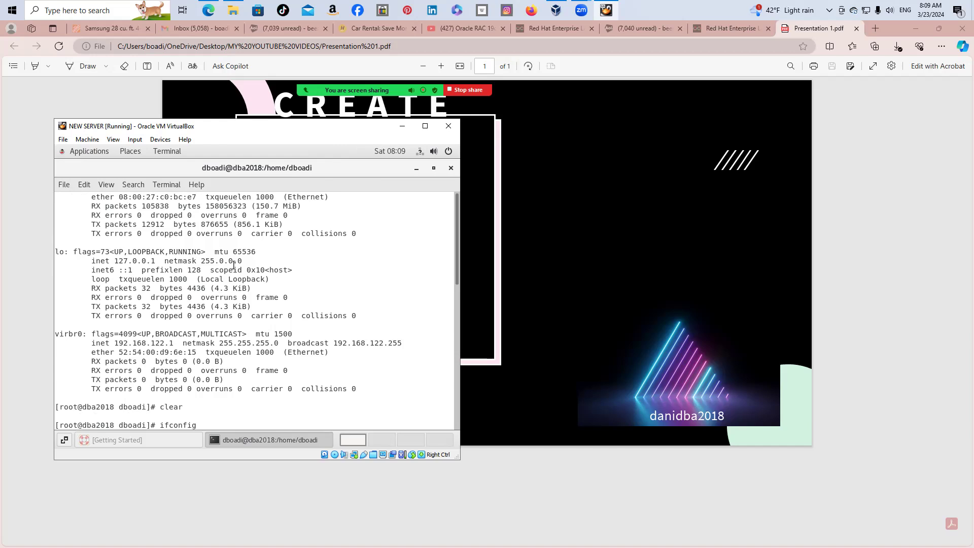
pyautogui.scroll(-2, 184, 352)
pyautogui.scroll(2, 185, 348)
pyautogui.scroll(-4, 185, 343)
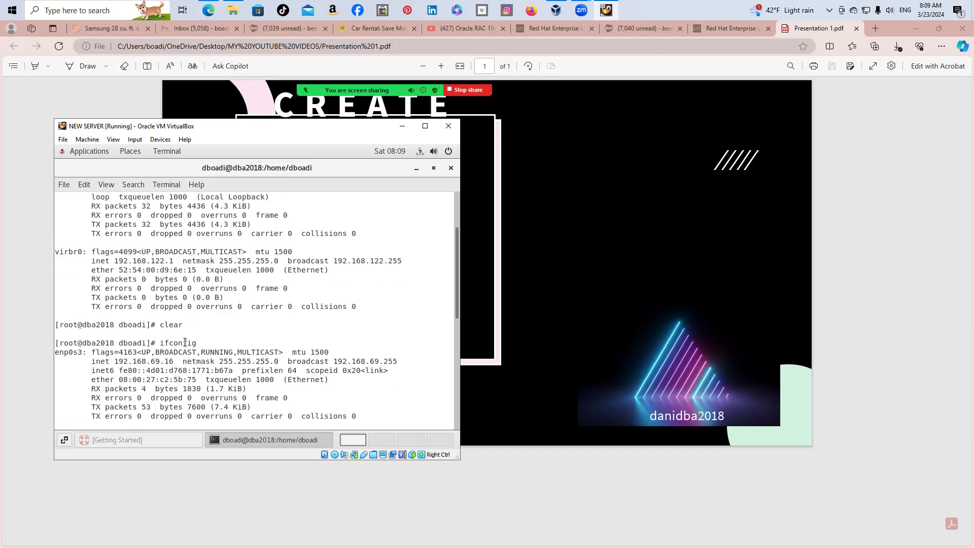
pyautogui.moveTo(116, 334); pyautogui.dragTo(173, 334)
pyautogui.rightClick(173, 334)
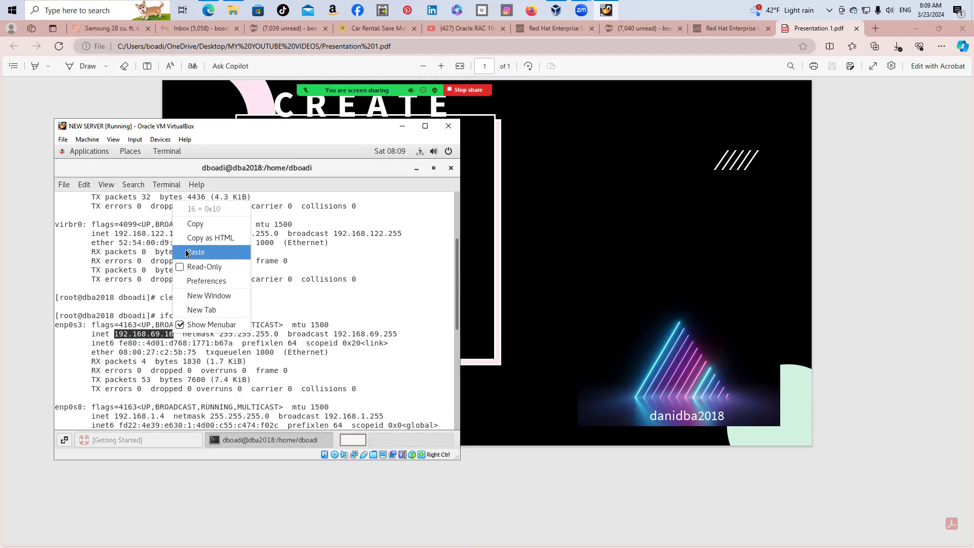
pyautogui.click(199, 223)
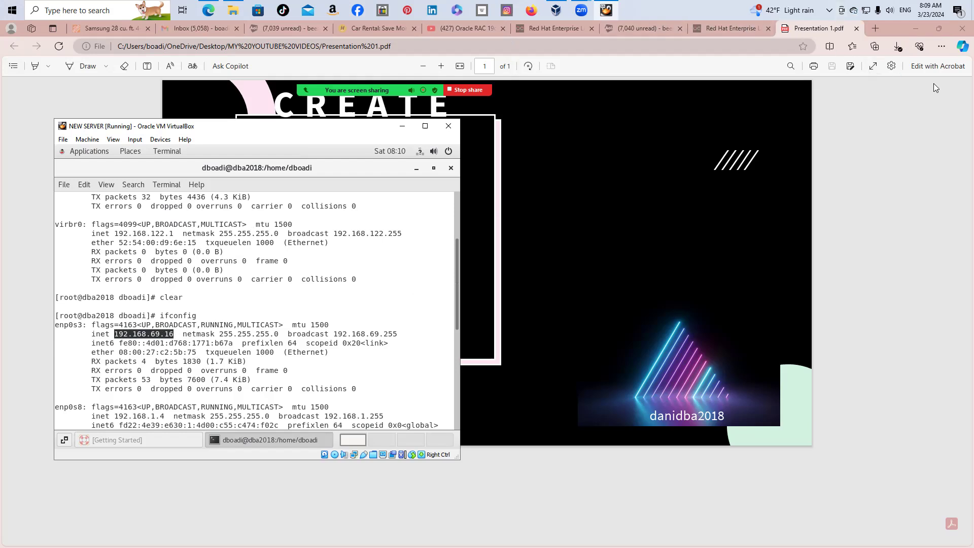
# Briefly browse the OneDrive Desktop folder, close it, and minimize the PDF window
pyautogui.click(234, 10)
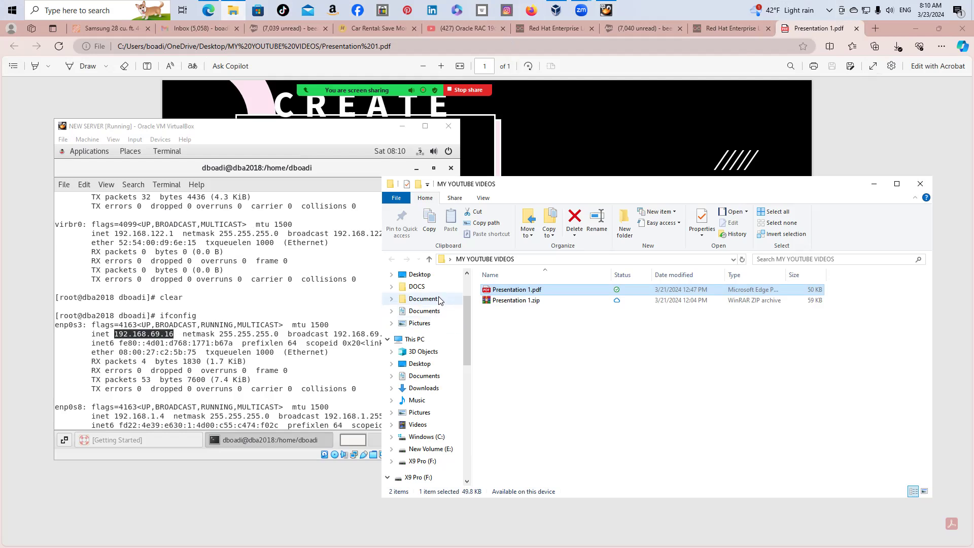
pyautogui.click(435, 274)
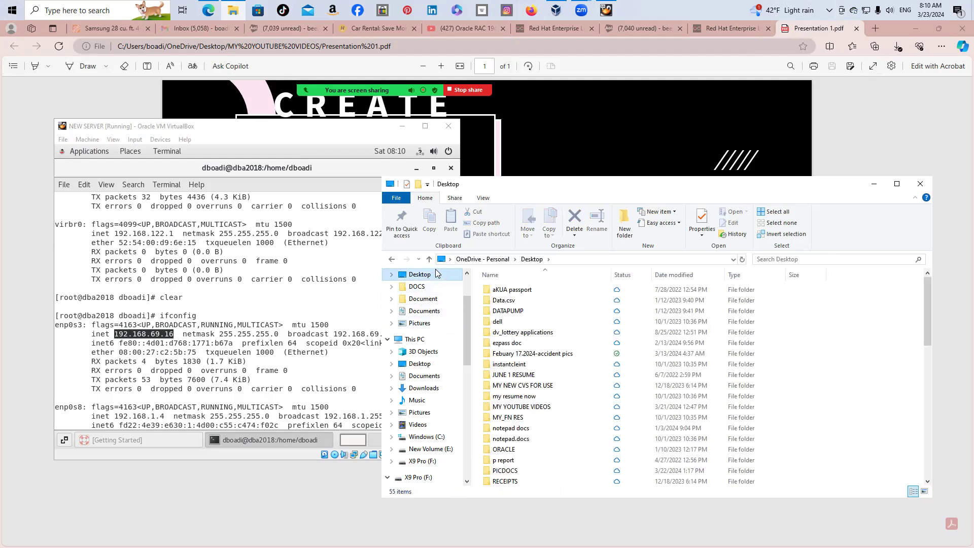
pyautogui.scroll(-12, 542, 359)
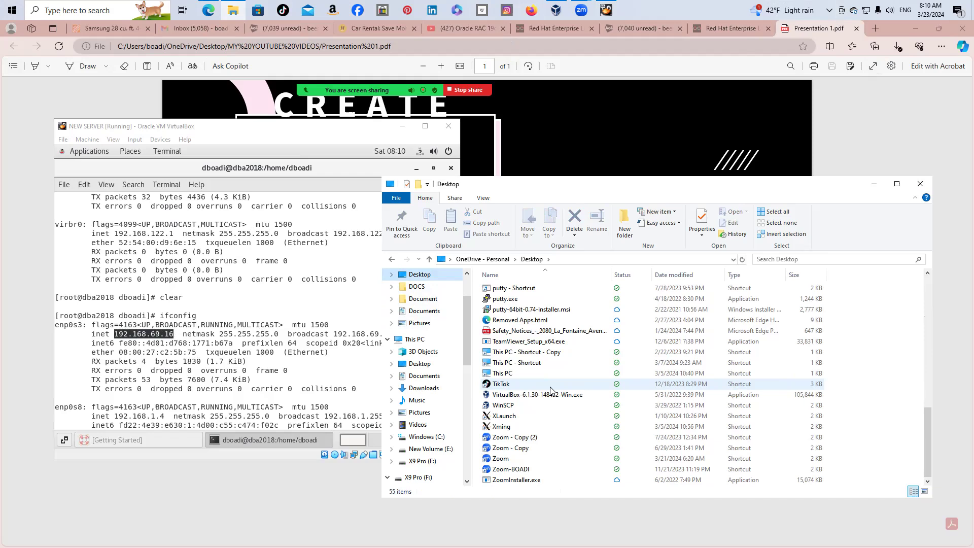
pyautogui.scroll(12, 551, 391)
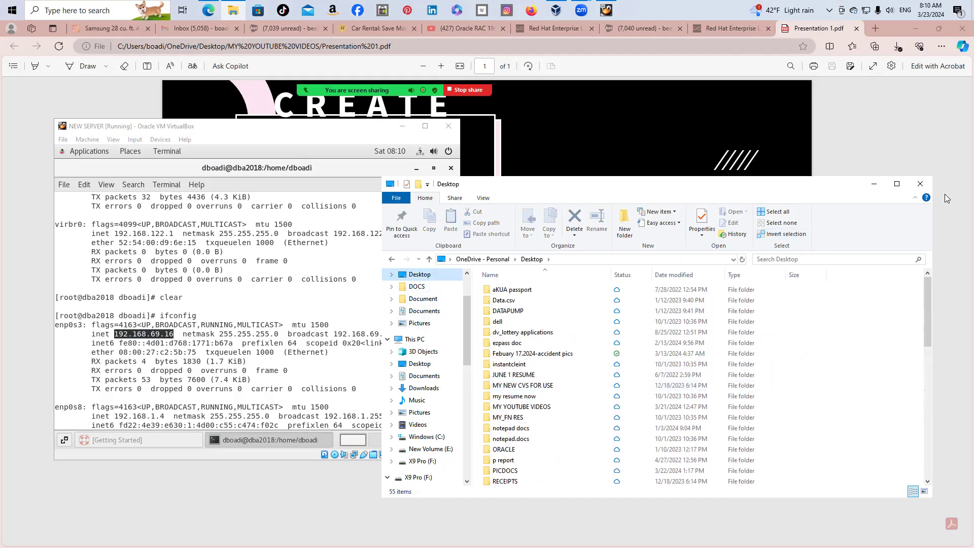
pyautogui.click(926, 186)
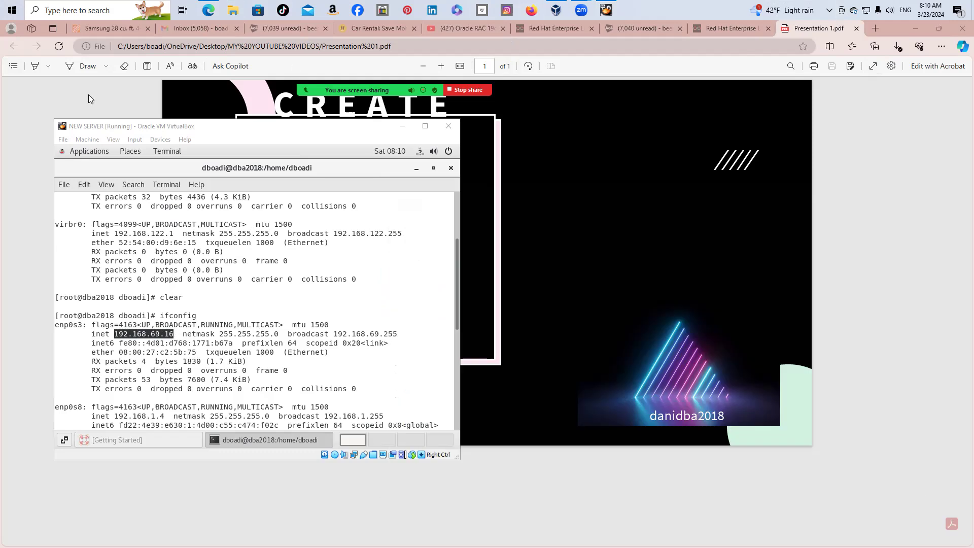
pyautogui.click(919, 28)
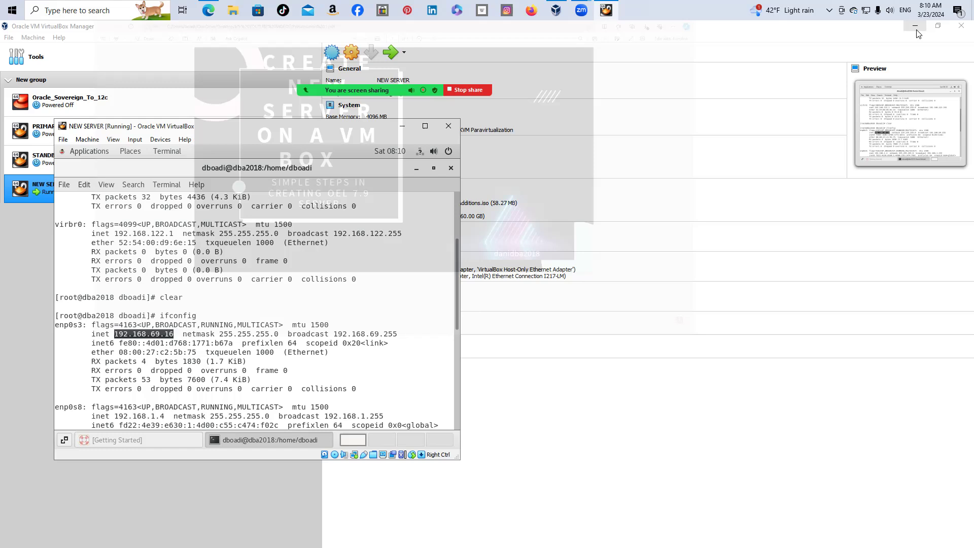
# Launch MobaXterm and start a new SSH session
pyautogui.click(914, 26)
pyautogui.click(92, 80)
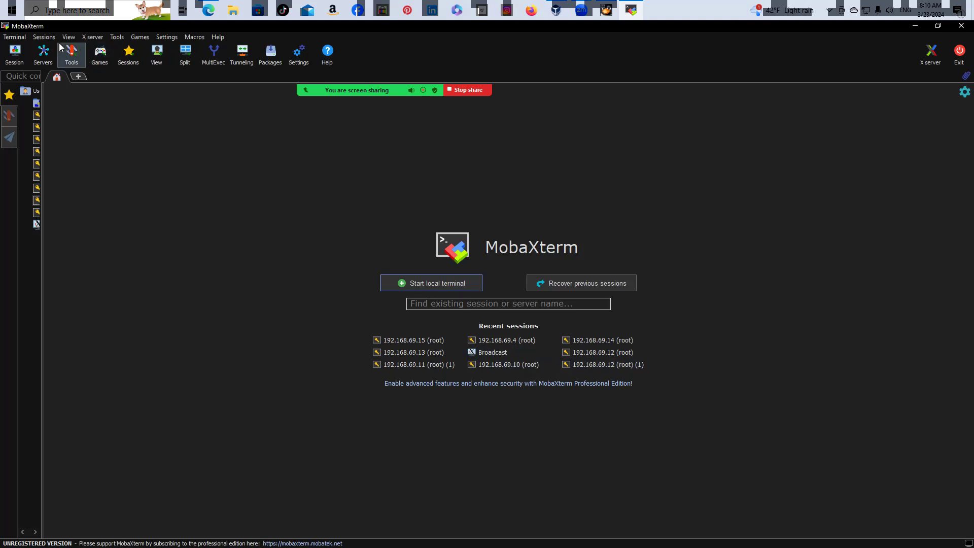
pyautogui.click(14, 38)
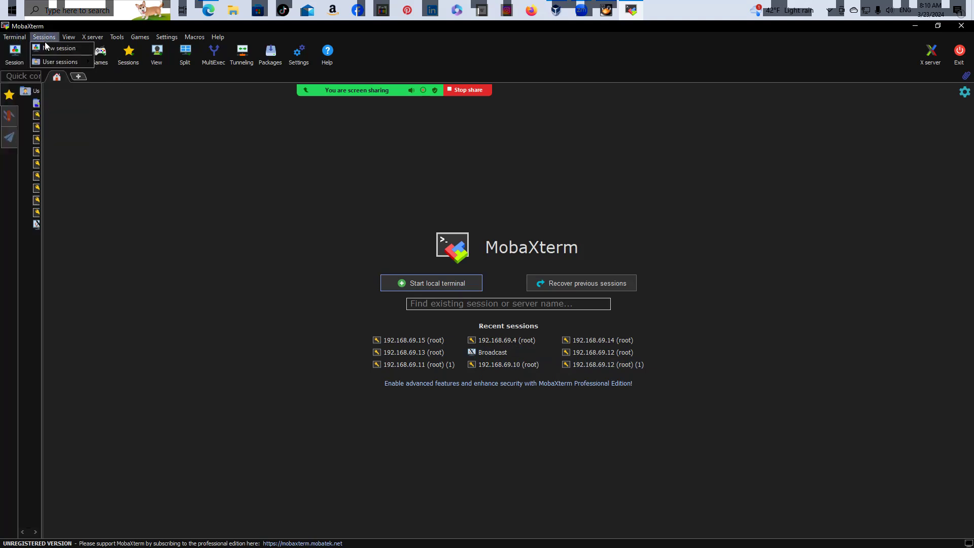
pyautogui.click(60, 48)
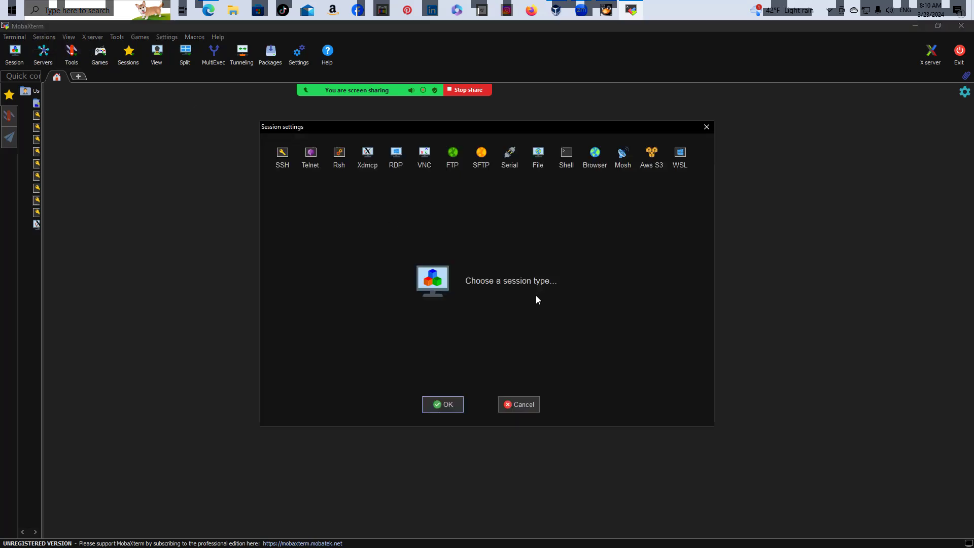
pyautogui.click(282, 156)
# Set the SSH remote host to 192.168.69.16 and the login username to root
pyautogui.rightClick(334, 218)
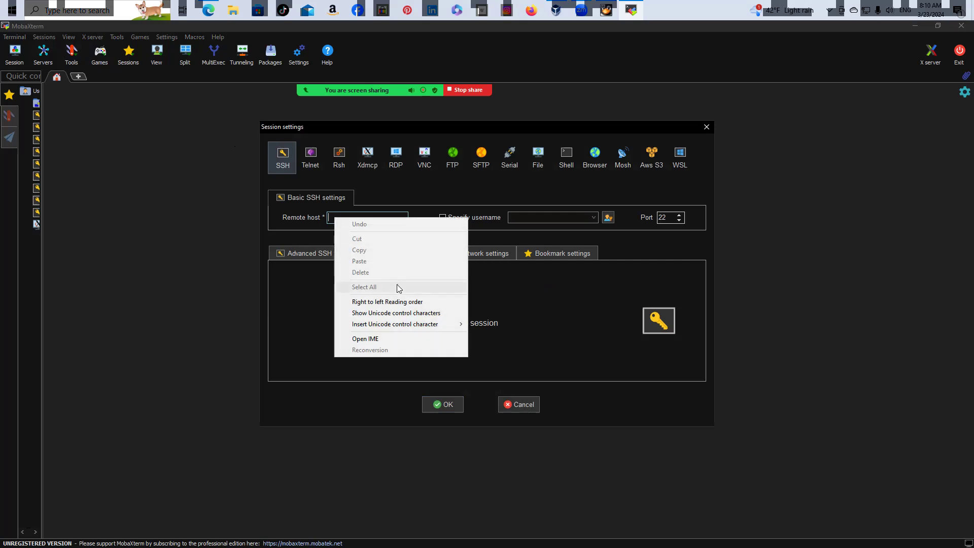
pyautogui.click(331, 216)
pyautogui.rightClick(332, 217)
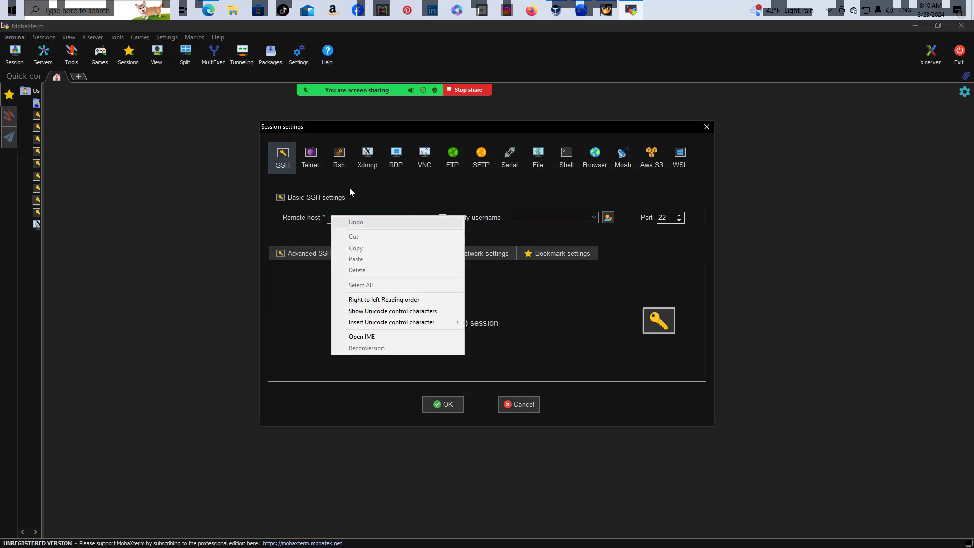
pyautogui.click(369, 213)
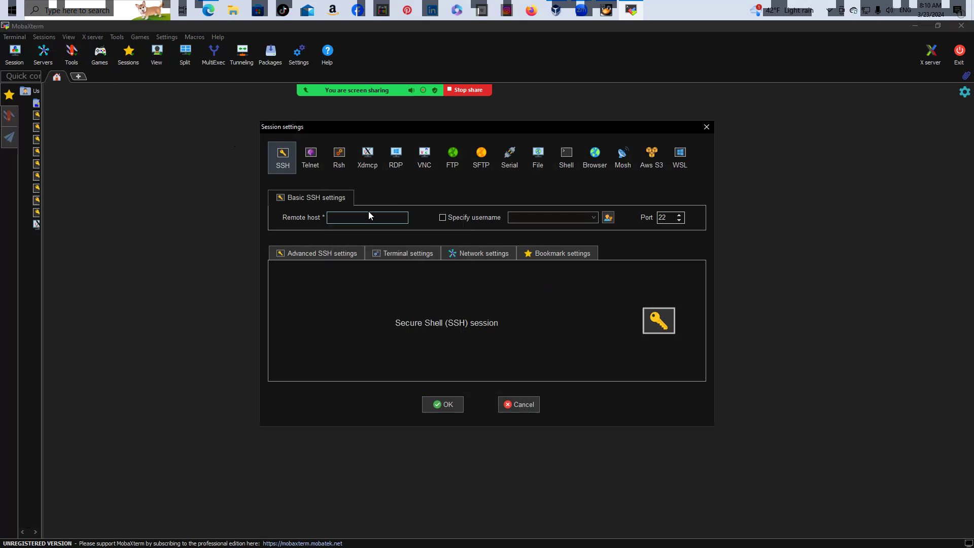
pyautogui.rightClick(358, 219)
pyautogui.click(402, 177)
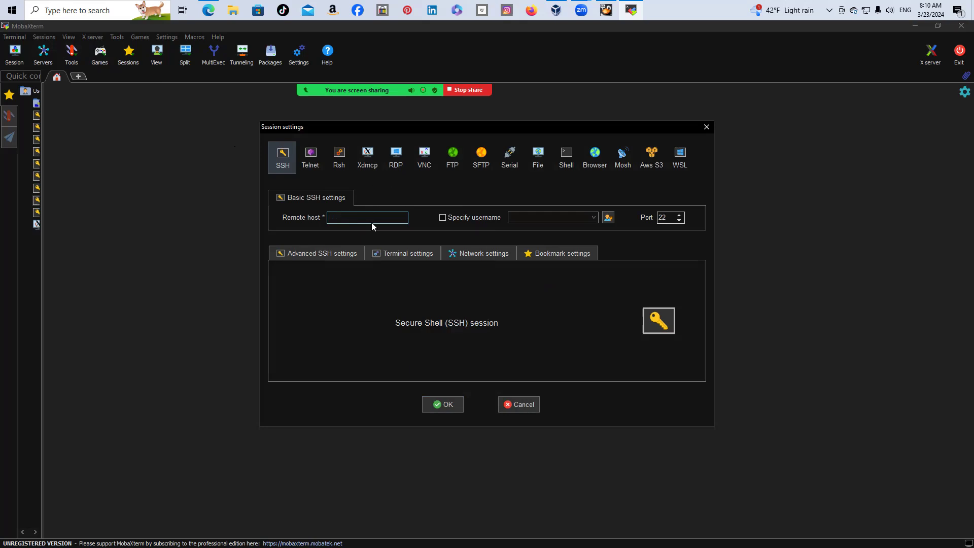
pyautogui.write('192.168')
pyautogui.write('69.16')
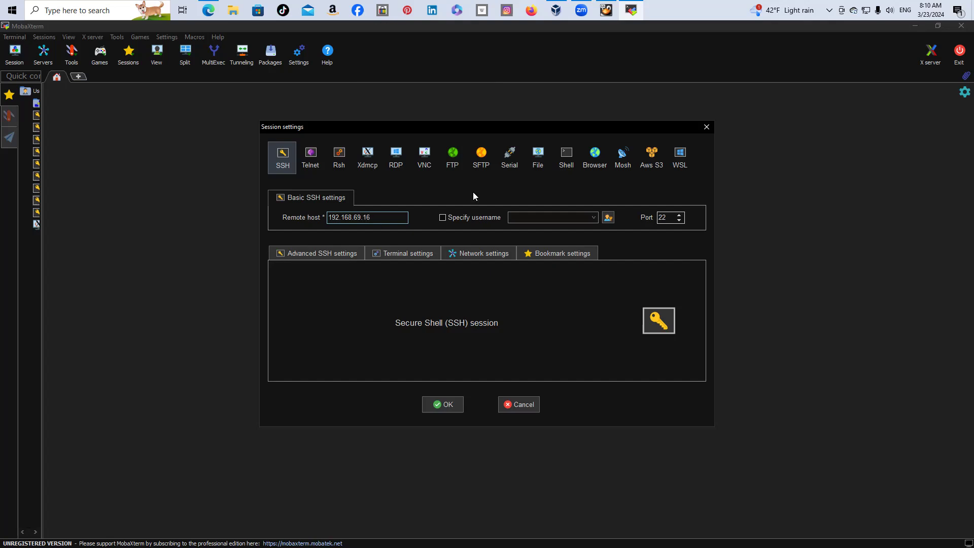
pyautogui.click(442, 218)
pyautogui.click(539, 215)
pyautogui.press('BackSpace')
pyautogui.press('BackSpace')
pyautogui.press('BackSpace')
pyautogui.press('BackSpace')
pyautogui.press('BackSpace')
pyautogui.press('BackSpace')
pyautogui.press('BackSpace')
pyautogui.press('BackSpace')
pyautogui.press('BackSpace')
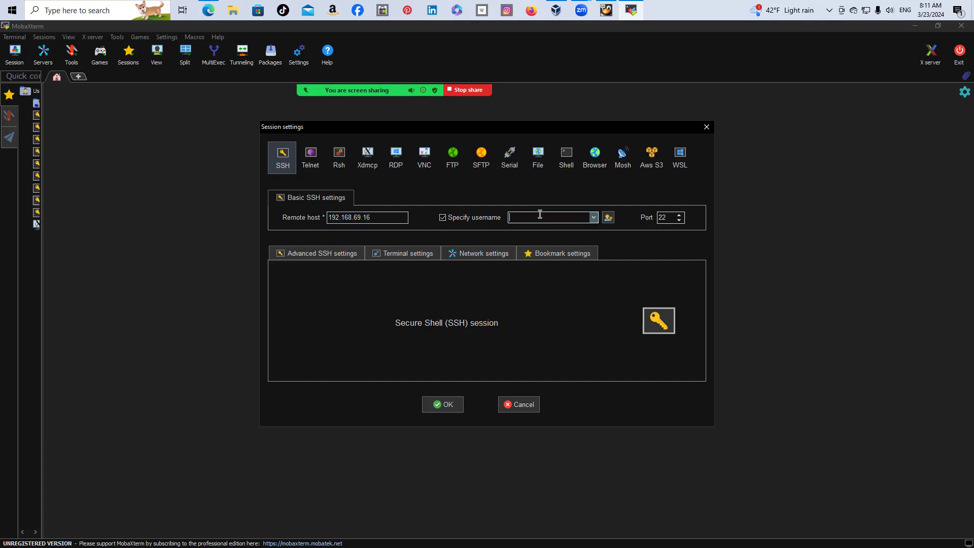
pyautogui.write('root')
# Connect to 192.168.69.16, accept the host key, enter the root password and save it
pyautogui.click(443, 405)
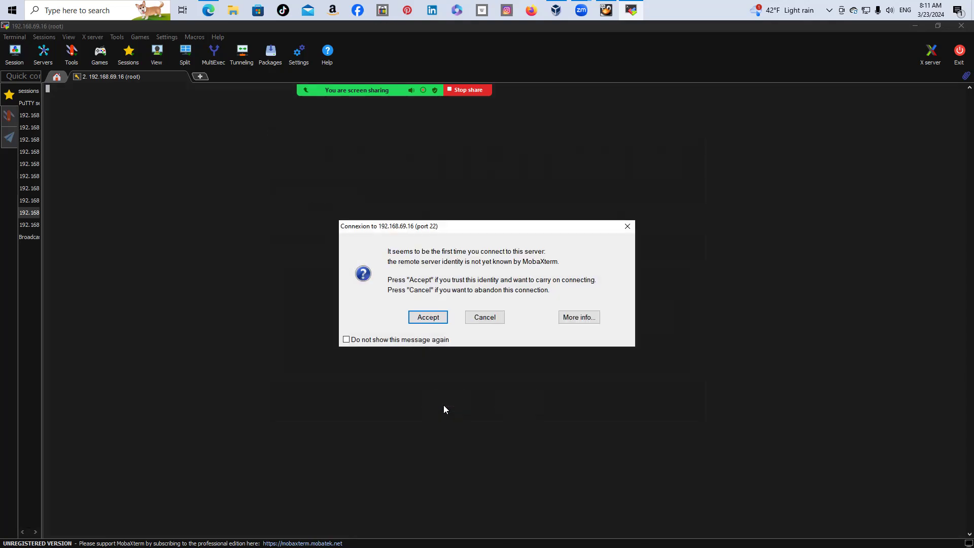
pyautogui.click(428, 320)
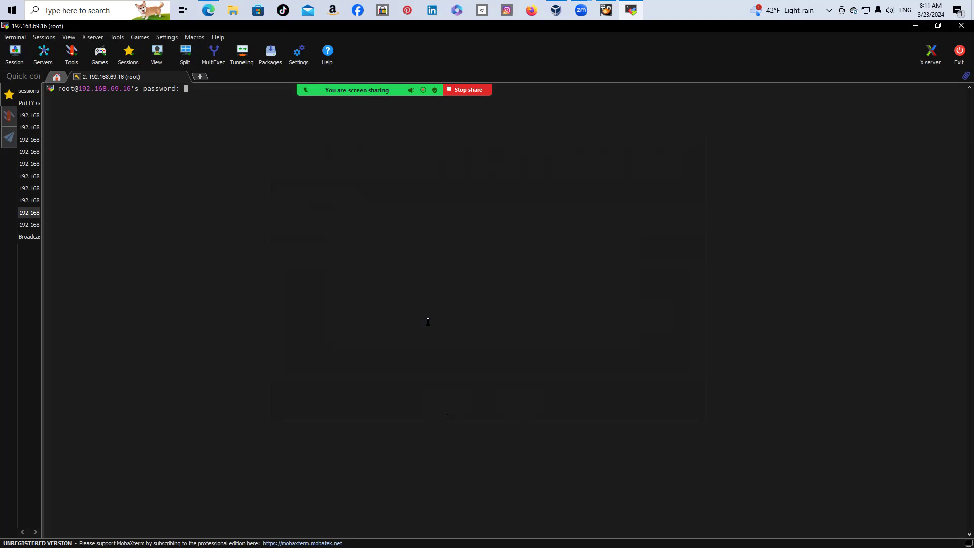
pyautogui.press('Return')
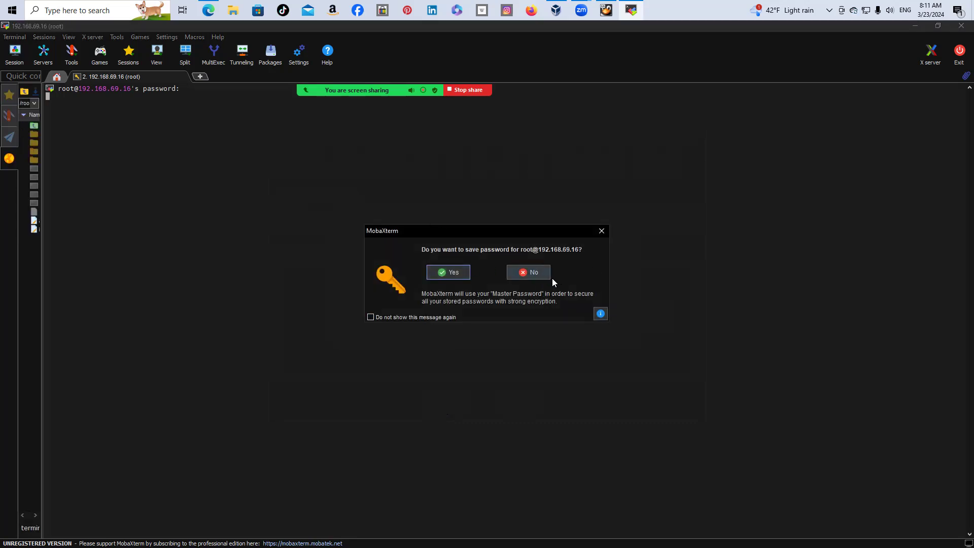
pyautogui.click(449, 272)
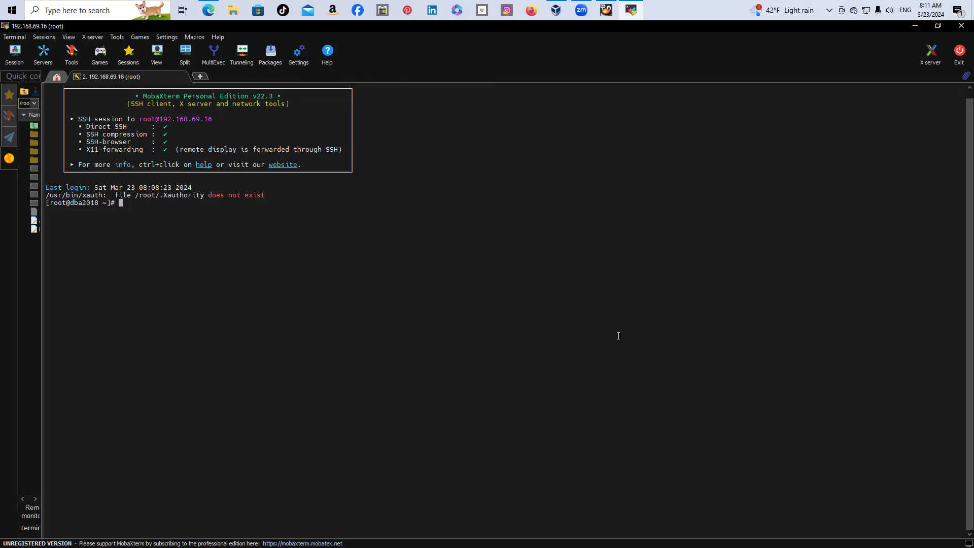
# Ping google.com until 7 of 7 packets return with 0% loss, then clear the screen
pyautogui.write('ping google.com')
pyautogui.press('Return')
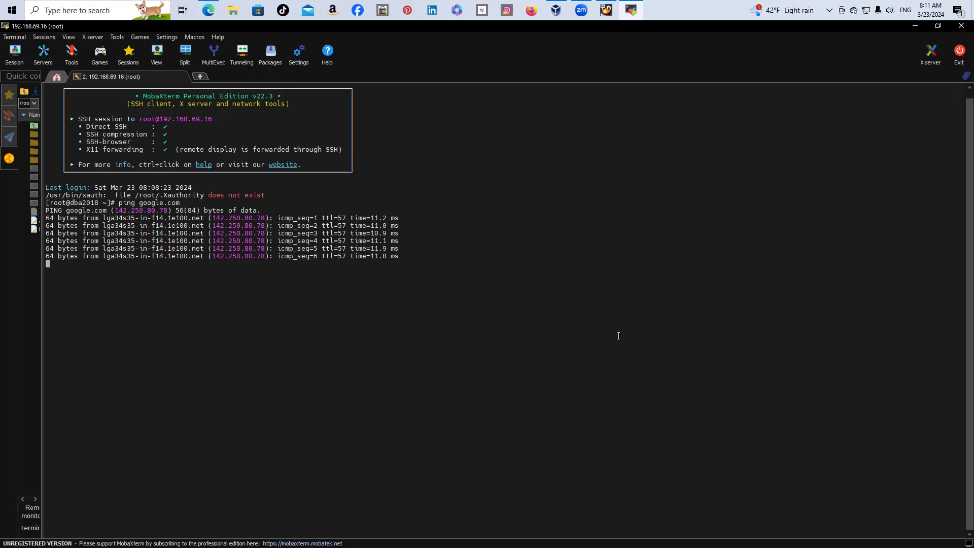
pyautogui.hotkey('ctrl', 'c')
pyautogui.press('Return')
pyautogui.write('clear')
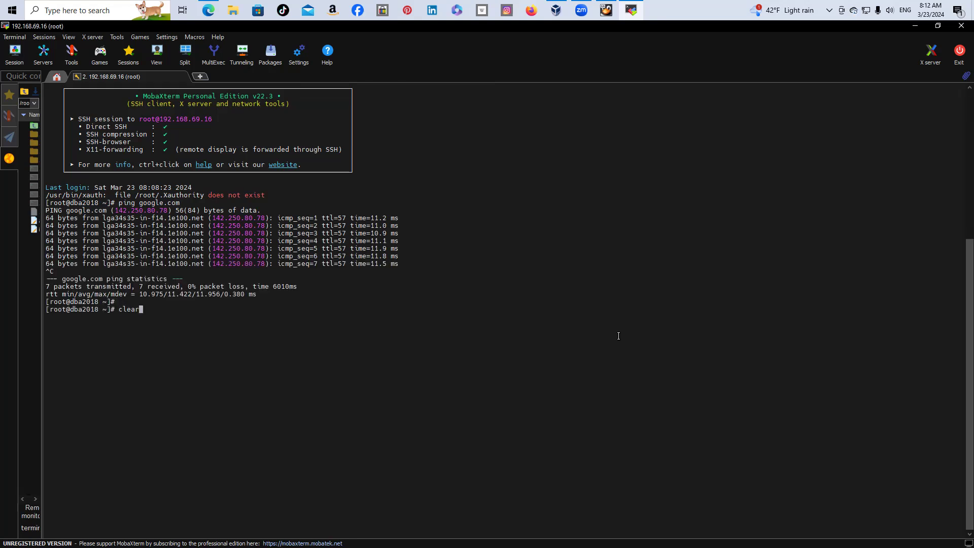
pyautogui.press('Return')
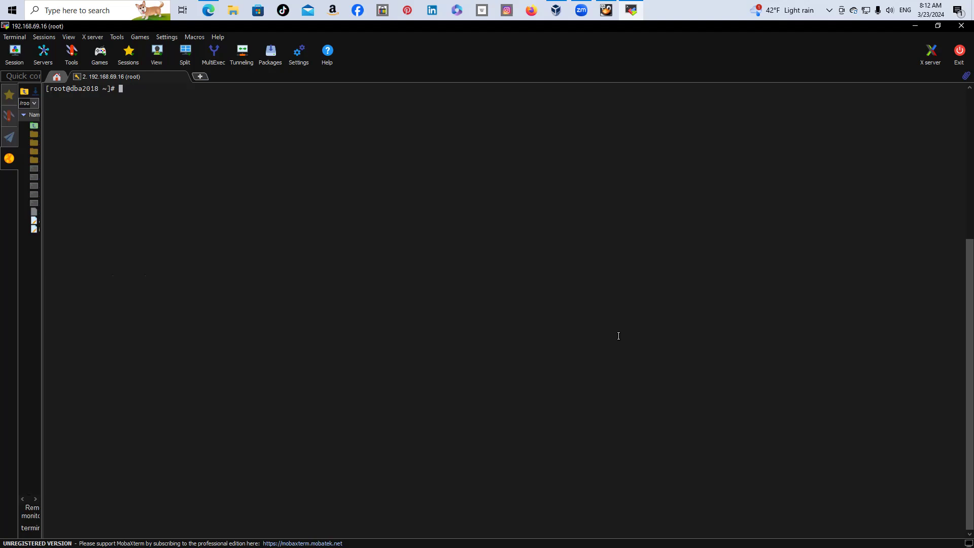
# Open /etc/hosts in vi and start a '#' line below the second localhost entry
pyautogui.write('vi /etc/hosts')
pyautogui.press('Return')
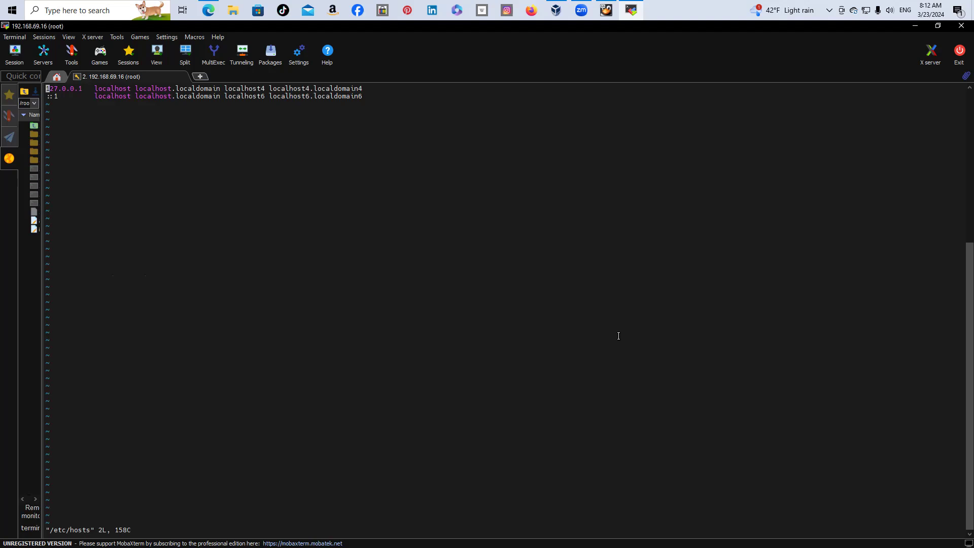
pyautogui.press('i')
pyautogui.press('Down')
pyautogui.press('Right')
pyautogui.press('Right')
pyautogui.press('Right')
pyautogui.press('Right')
pyautogui.press('Right')
pyautogui.press('Right')
pyautogui.press('Right')
pyautogui.press('Right')
pyautogui.press('Right')
pyautogui.press('Right')
pyautogui.press('Right')
pyautogui.press('Right')
pyautogui.press('Right')
pyautogui.press('Right')
pyautogui.press('Right')
pyautogui.press('Right')
pyautogui.press('Right')
pyautogui.press('Right')
pyautogui.press('Right')
pyautogui.press('Right')
pyautogui.press('Right')
pyautogui.press('Right')
pyautogui.press('Right')
pyautogui.press('Right')
pyautogui.press('Right')
pyautogui.press('Right')
pyautogui.press('Right')
pyautogui.press('Right')
pyautogui.press('Right')
pyautogui.press('Right')
pyautogui.press('Right')
pyautogui.press('Right')
pyautogui.press('Right')
pyautogui.press('Right')
pyautogui.press('Right')
pyautogui.press('Right')
pyautogui.press('Right')
pyautogui.press('Right')
pyautogui.press('Right')
pyautogui.press('Right')
pyautogui.press('Return')
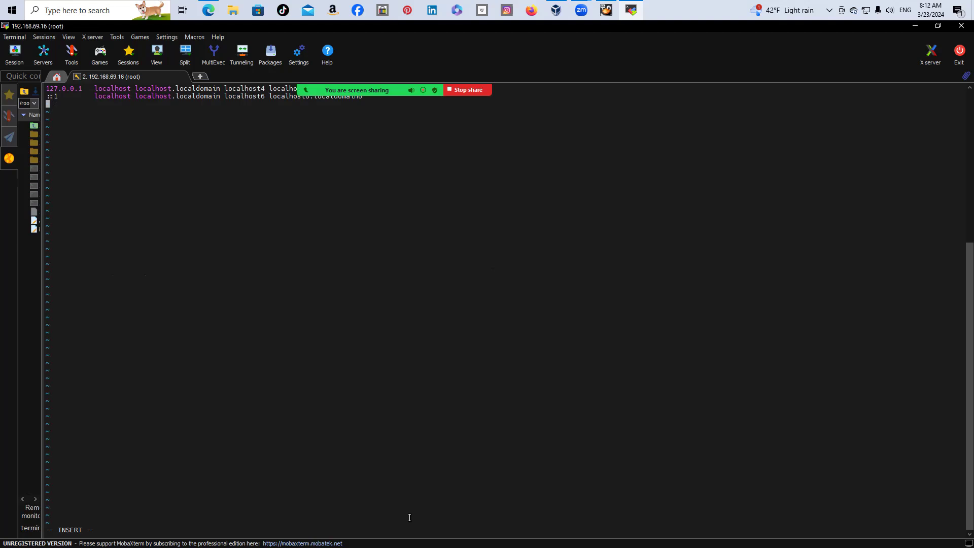
pyautogui.write('#')
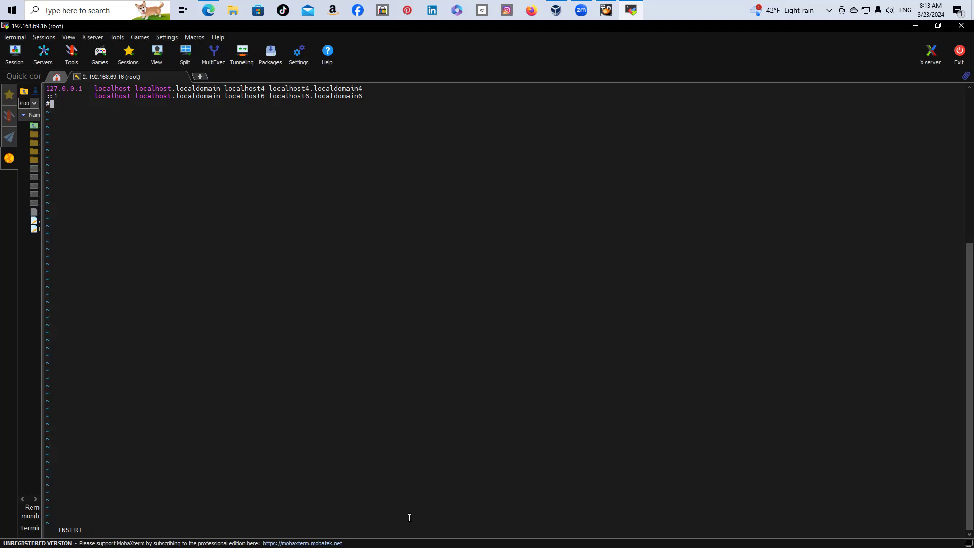
# Add the #PRIMARY_SERVER comment and '192.168.69.16 dba2018.localdomain dba2018' line, then start a new line
pyautogui.write('PRIMARY_SERVER')
pyautogui.press('Return')
pyautogui.write('192.168.69.16')
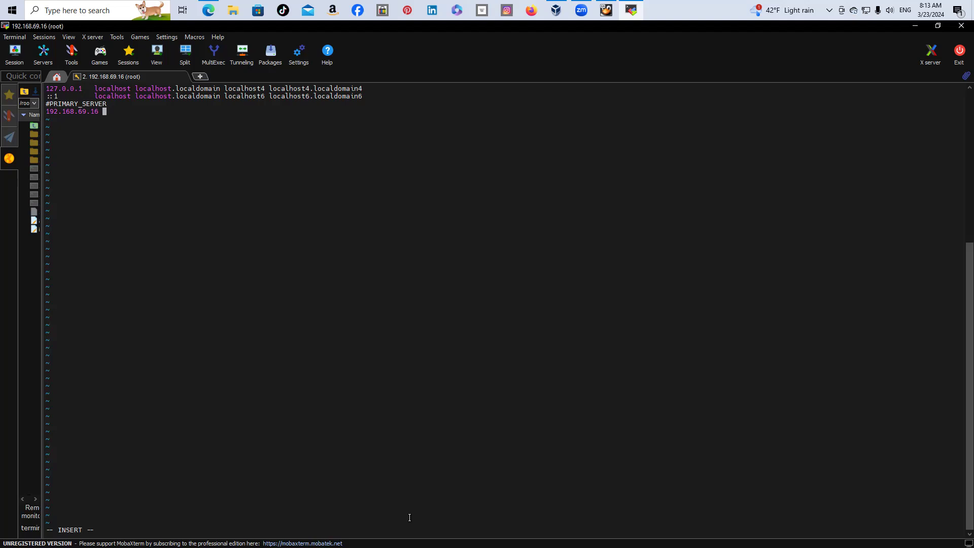
pyautogui.write(' dba2018.localdomain dba2018')
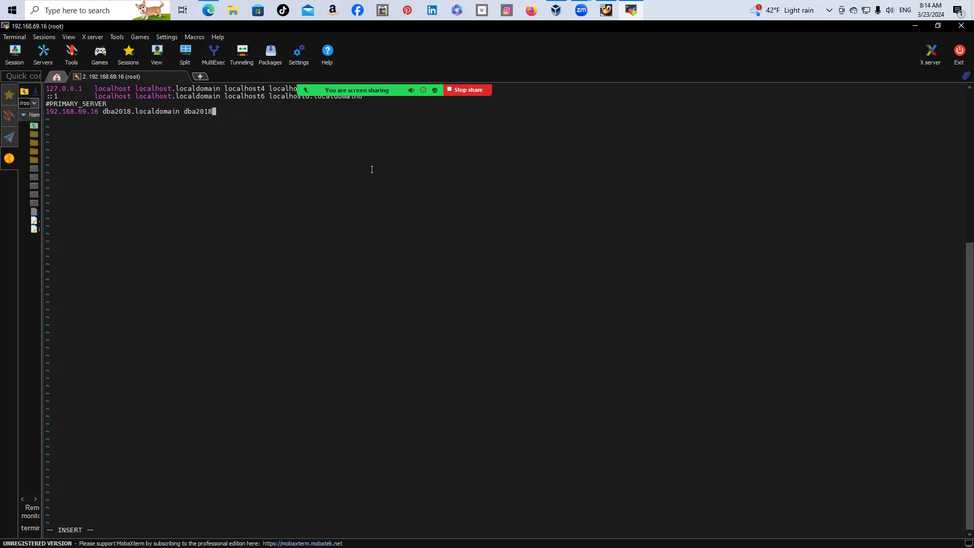
pyautogui.press('Return')
# Add a #STANDBY_SERVER comment and paste a copy of the 192.168.69.16 dba2018 line beneath it
pyautogui.write('#')
pyautogui.moveTo(48, 111); pyautogui.dragTo(223, 113)
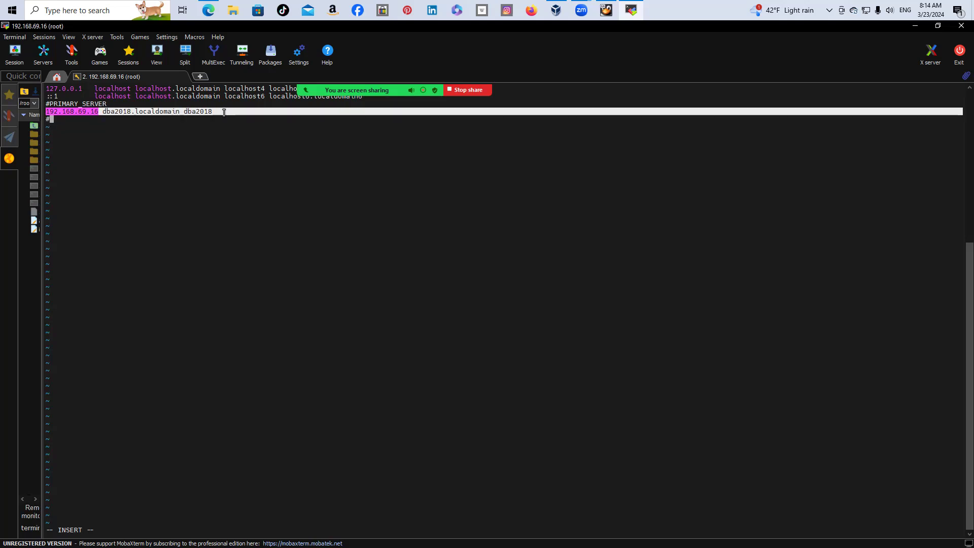
pyautogui.moveTo(218, 109); pyautogui.dragTo(211, 111)
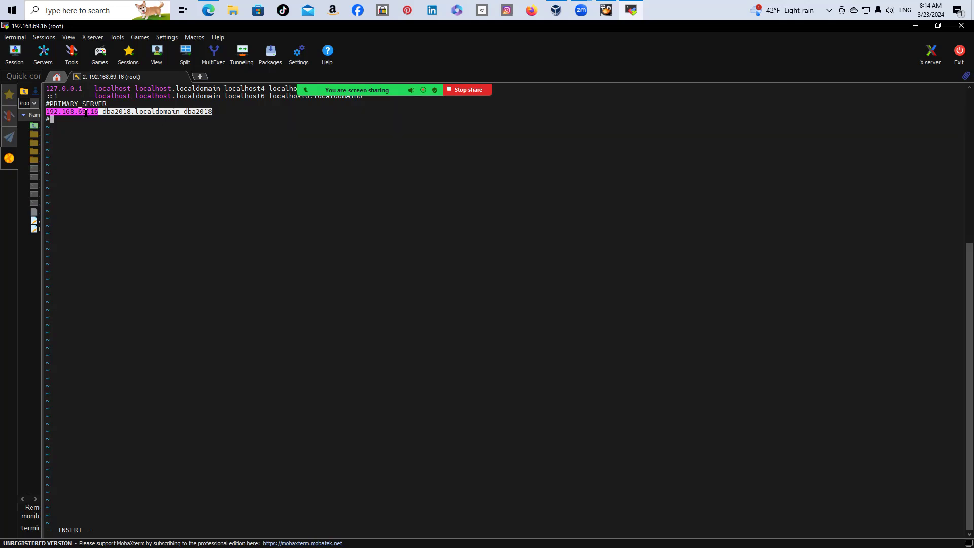
pyautogui.click(73, 140)
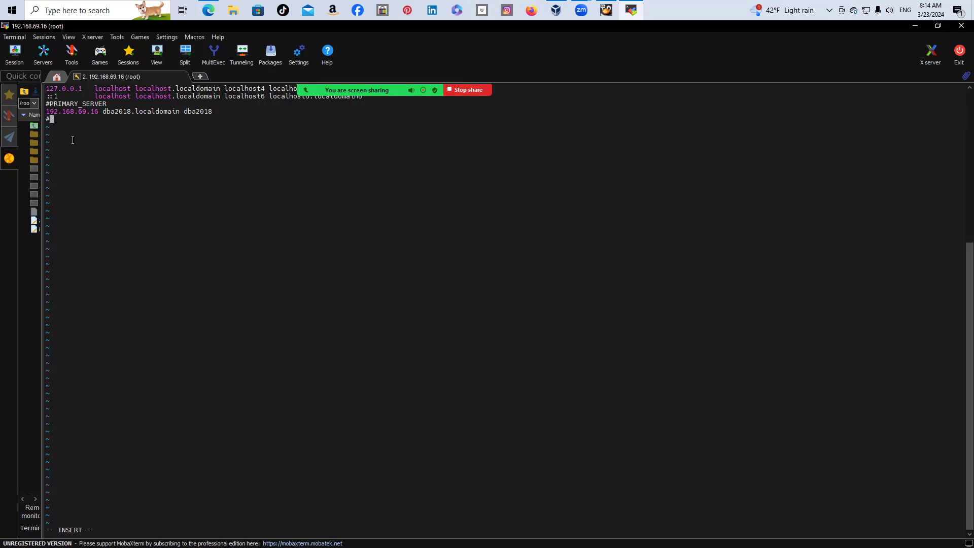
pyautogui.write('STANDBY_SERVER')
pyautogui.press('Return')
pyautogui.rightClick(72, 135)
pyautogui.press('Left')
pyautogui.press('Left')
pyautogui.press('Left')
pyautogui.press('Left')
pyautogui.press('Left')
pyautogui.press('Left')
pyautogui.press('Left')
pyautogui.press('Left')
pyautogui.press('Left')
pyautogui.press('Left')
pyautogui.press('Left')
pyautogui.press('Left')
pyautogui.press('Left')
pyautogui.press('Left')
pyautogui.press('Left')
pyautogui.press('Left')
pyautogui.press('Left')
pyautogui.press('Left')
pyautogui.press('Left')
pyautogui.press('Left')
pyautogui.press('Left')
pyautogui.press('Left')
pyautogui.press('Left')
pyautogui.press('Left')
pyautogui.press('Left')
pyautogui.press('Left')
pyautogui.press('Left')
pyautogui.press('Left')
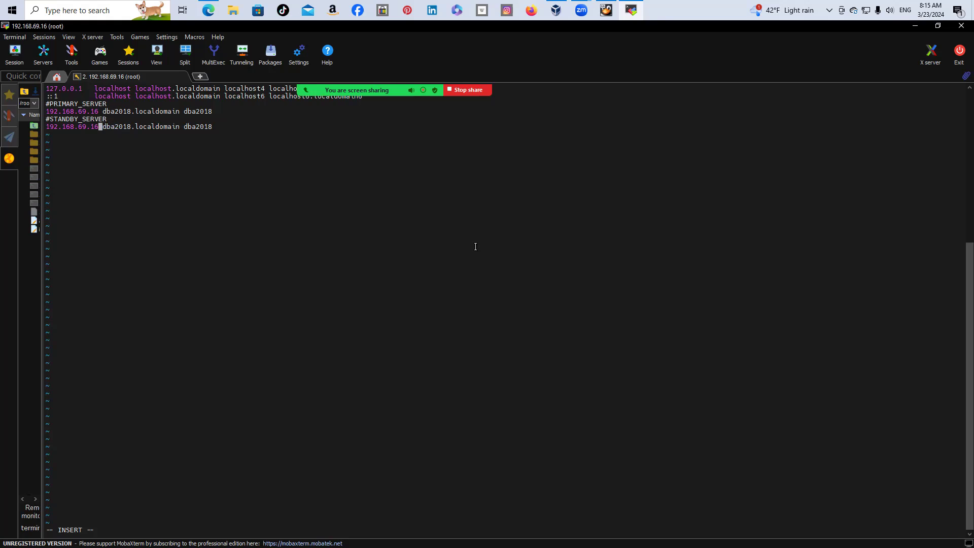
# Change the standby IP to 192.168.69.17 and both hostnames to dba2018b.localdomain and dba2018b
pyautogui.press('BackSpace')
pyautogui.write('7')
pyautogui.press('Right')
pyautogui.press('Right')
pyautogui.press('Right')
pyautogui.press('Right')
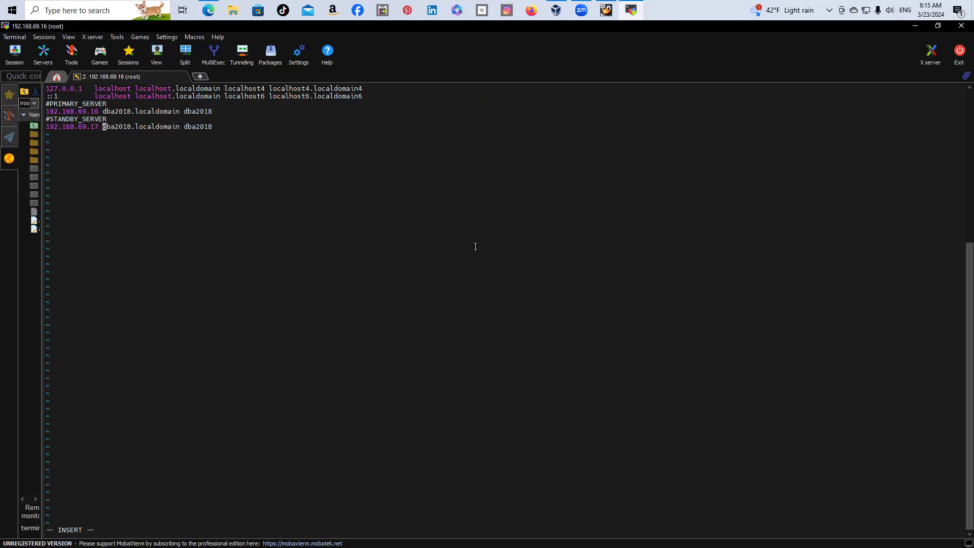
pyautogui.press('Right')
pyautogui.press('Right')
pyautogui.press('Right')
pyautogui.press('Right')
pyautogui.write('2')
pyautogui.press('BackSpace')
pyautogui.write('b')
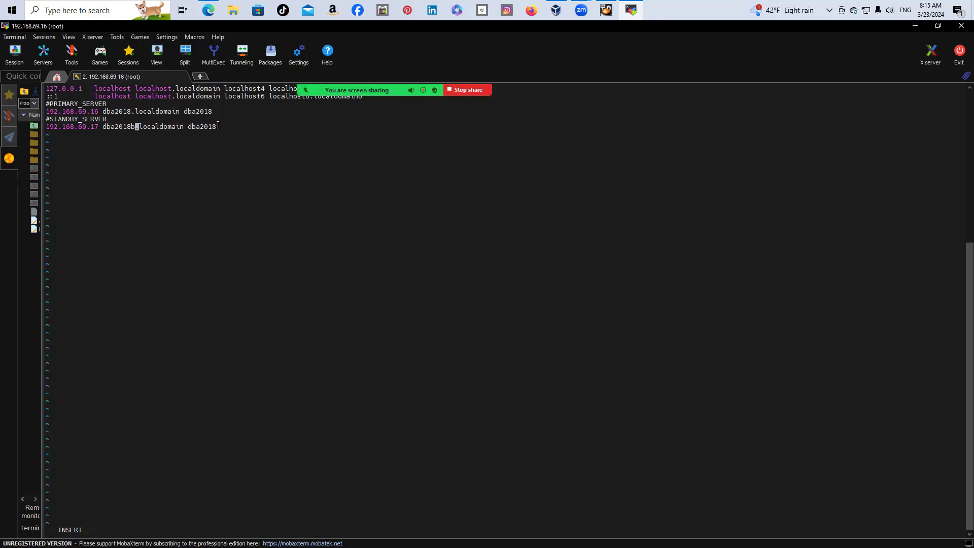
pyautogui.press('Right')
pyautogui.press('Right')
pyautogui.press('Right')
pyautogui.press('Right')
pyautogui.press('Right')
pyautogui.press('Right')
pyautogui.press('Right')
pyautogui.press('Right')
pyautogui.press('Right')
pyautogui.press('Right')
pyautogui.press('Right')
pyautogui.press('Right')
pyautogui.press('Right')
pyautogui.press('Right')
pyautogui.press('Right')
pyautogui.press('Right')
pyautogui.press('Right')
pyautogui.press('Right')
pyautogui.press('Right')
pyautogui.press('Right')
pyautogui.write('b')
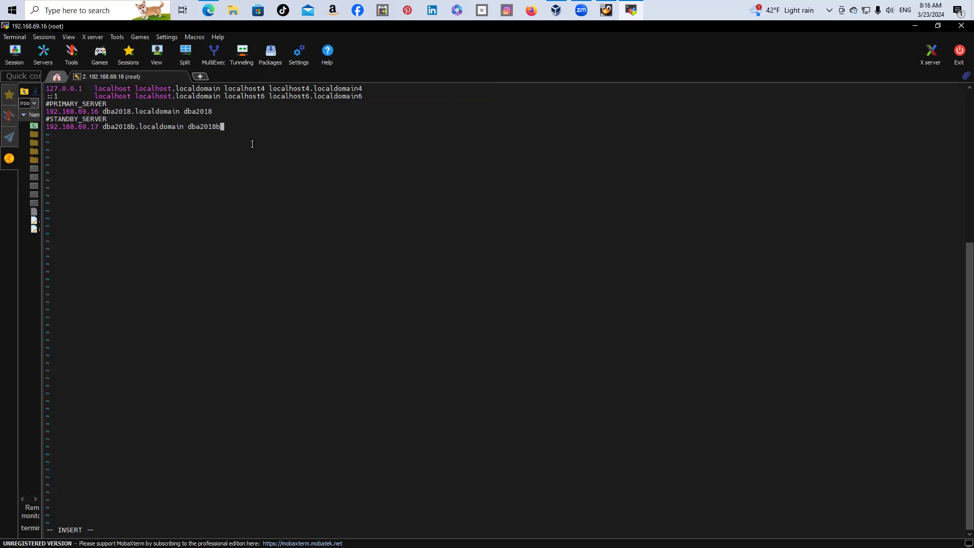
# Leave insert mode and enter the :wq save-and-quit command
pyautogui.press('Escape')
pyautogui.hotkey('shift', ':')
pyautogui.write('wq')
# Save /etc/hosts, confirm hostname dba2018.localdomain at IP 192.168.69.16, and begin the ifcfg vi command
pyautogui.press('Return')
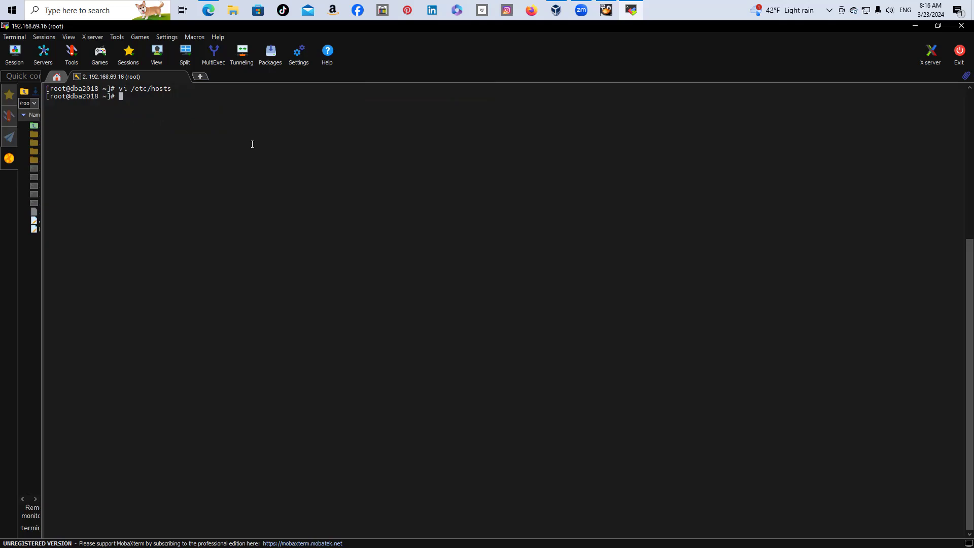
pyautogui.write('hostname')
pyautogui.press('Return')
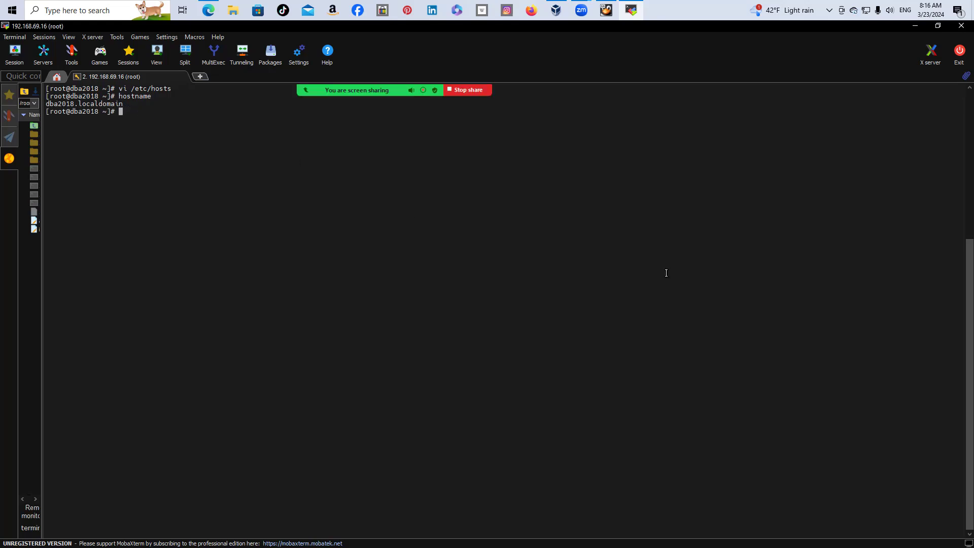
pyautogui.write('hostname -i')
pyautogui.press('Return')
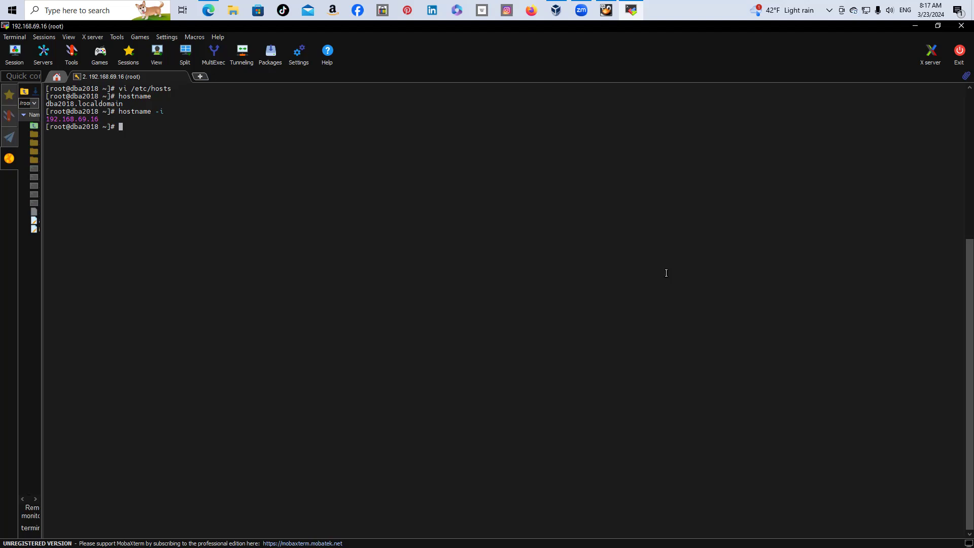
pyautogui.write('vi /etc/sysconfig/network-scripts/ifcfg')
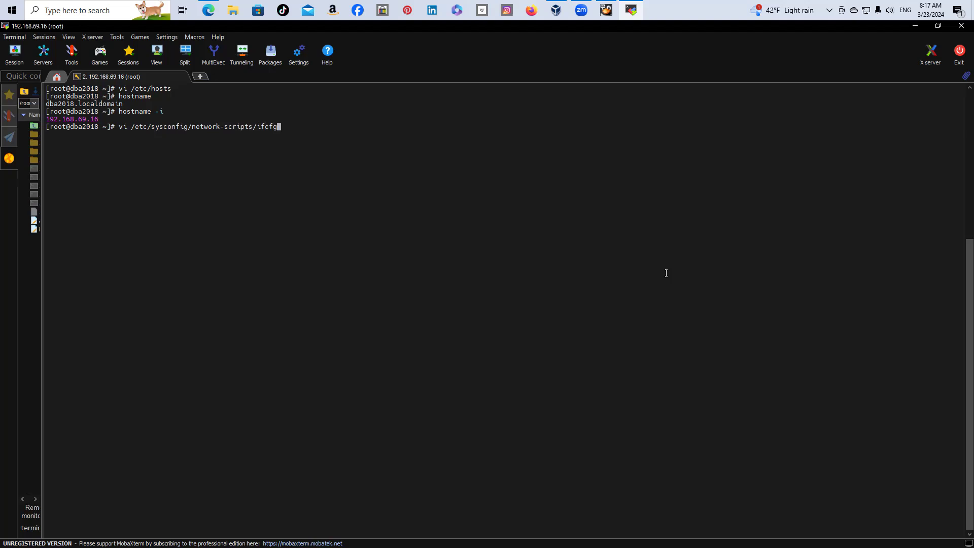
pyautogui.write('-enp0')
# Finish the file name as ifcfg-enp0s8, correcting the mistyped 9 to 8
pyautogui.write('s9')
pyautogui.press('BackSpace')
pyautogui.write('8')
# Open ifcfg-enp0s8, review its 192.168.1.4 static settings, and quit unchanged with :q!
pyautogui.press('Return')
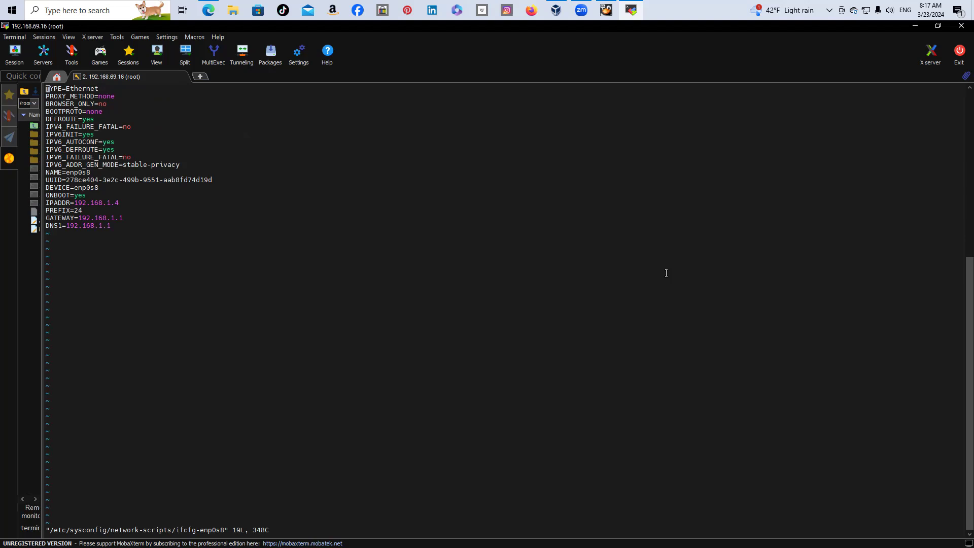
pyautogui.press('Down')
pyautogui.press('Down')
pyautogui.press('Down')
pyautogui.press('Down')
pyautogui.press('Down')
pyautogui.press('Down')
pyautogui.press('Down')
pyautogui.press('Down')
pyautogui.press('Down')
pyautogui.press('Down')
pyautogui.press('Down')
pyautogui.press('Down')
pyautogui.press('Down')
pyautogui.press('Down')
pyautogui.press('Down')
pyautogui.press('Down')
pyautogui.press('Down')
pyautogui.press('Down')
pyautogui.press('Up')
pyautogui.press('Up')
pyautogui.press('Up')
pyautogui.press('Up')
pyautogui.press('Up')
pyautogui.press('Up')
pyautogui.press('Up')
pyautogui.press('Up')
pyautogui.press('Up')
pyautogui.press('Up')
pyautogui.press('Up')
pyautogui.press('Up')
pyautogui.press('Up')
pyautogui.press('Up')
pyautogui.press('Up')
pyautogui.press('Up')
pyautogui.press('Up')
pyautogui.press('Up')
pyautogui.hotkey('shift', ';')
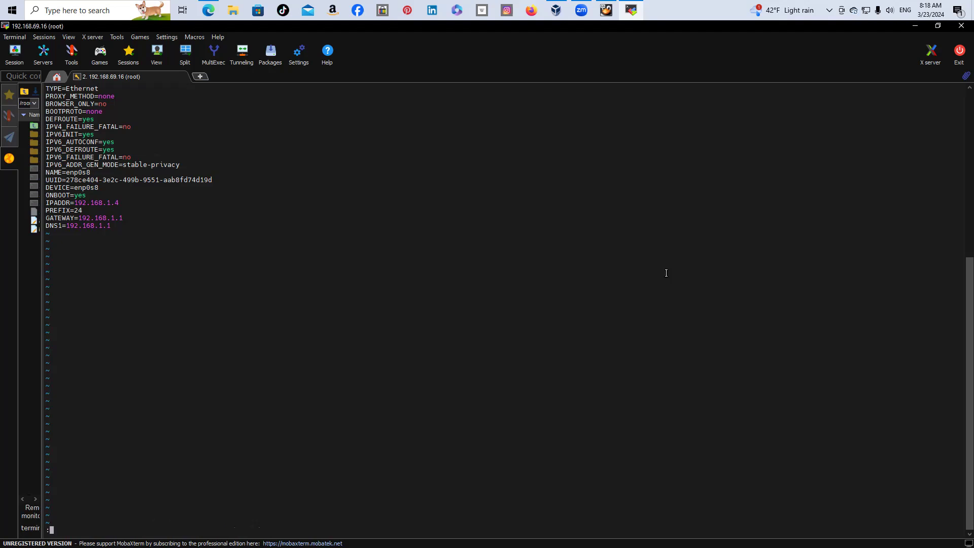
pyautogui.write('q!')
pyautogui.press('Return')
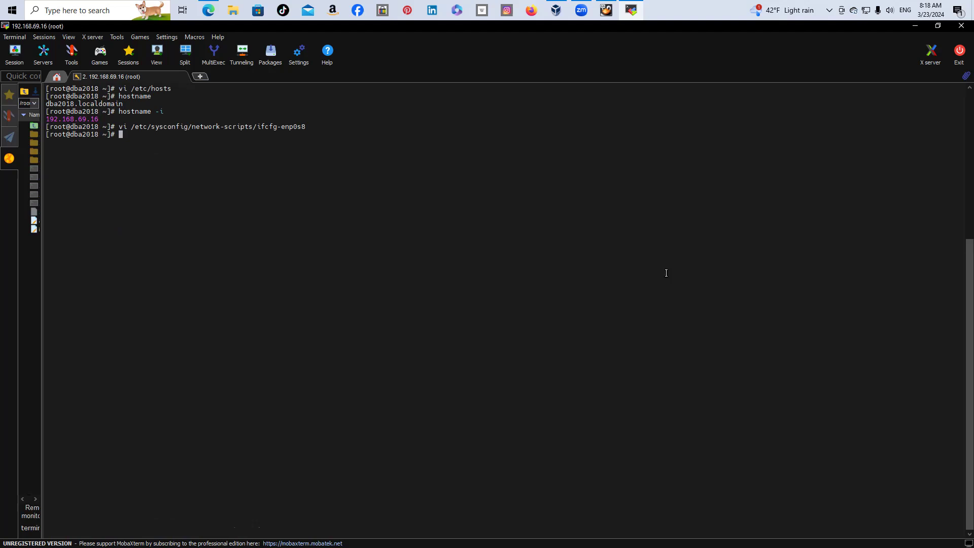
# Open ifcfg-enp0s3 from the recalled command, check IPADDR 192.168.69.16, and quit with :q!
pyautogui.press('Up')
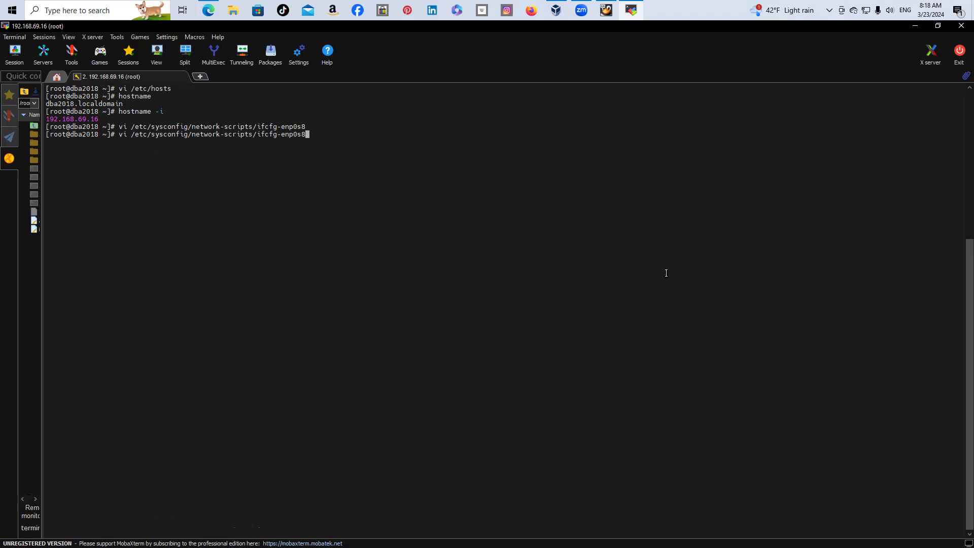
pyautogui.press('BackSpace')
pyautogui.write('3')
pyautogui.press('Return')
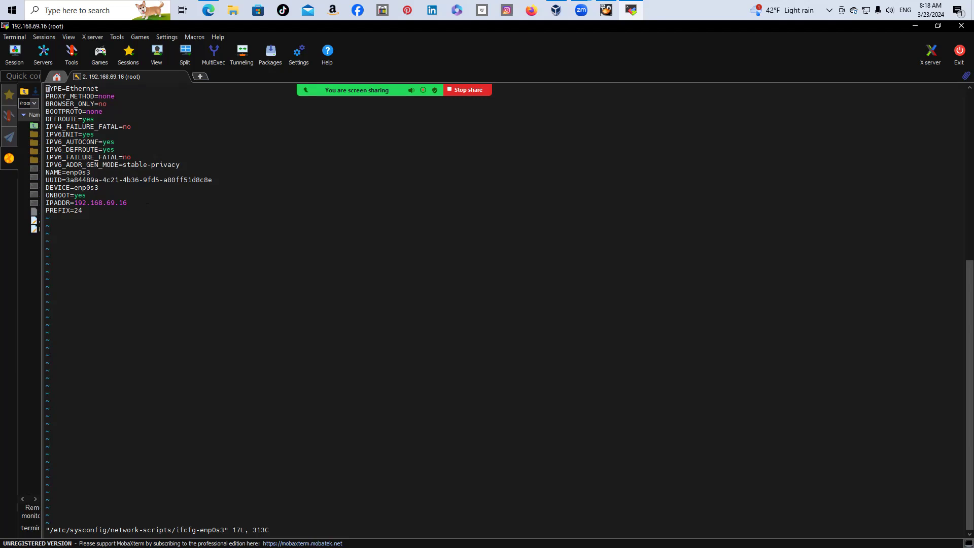
pyautogui.write(':q')
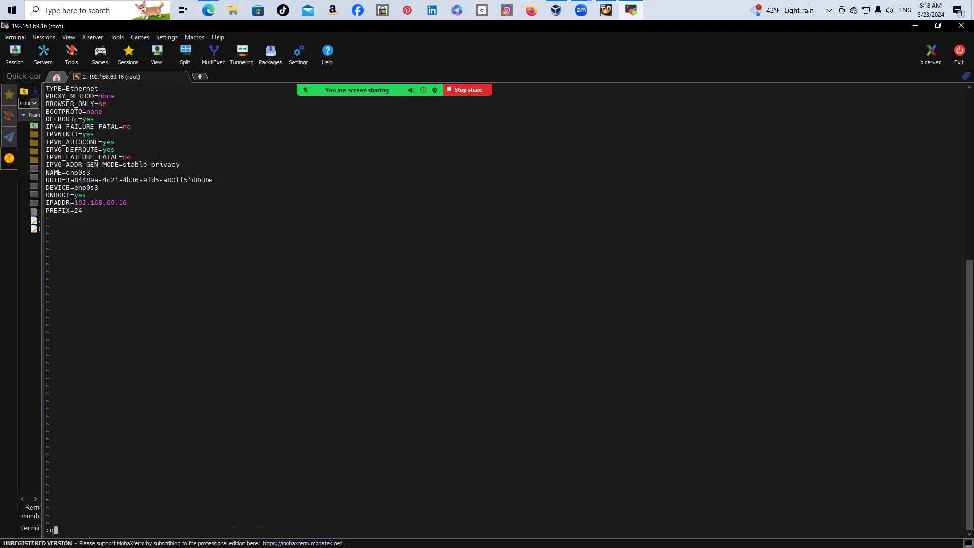
pyautogui.write('!')
pyautogui.press('Return')
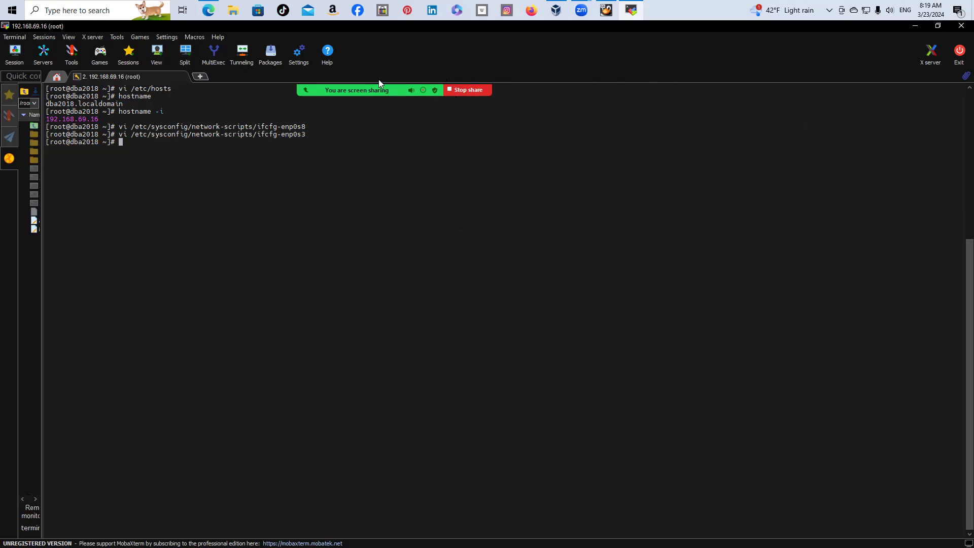
pyautogui.click(652, 71)
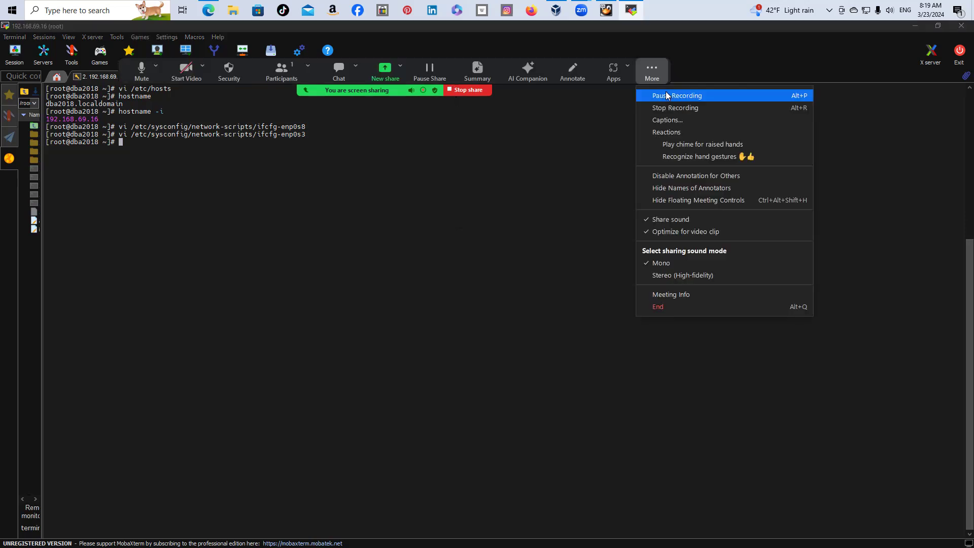